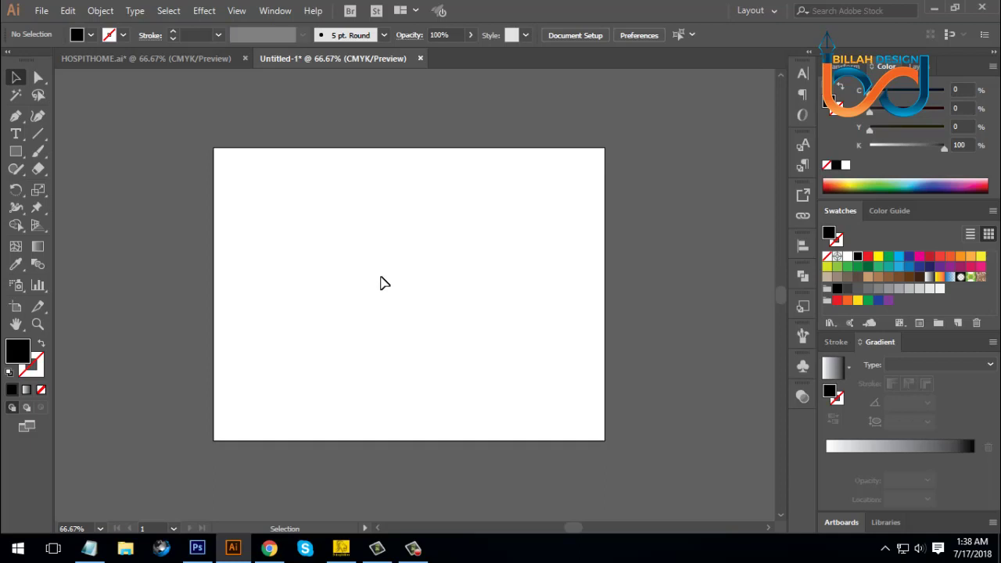
key("ctrl+1")
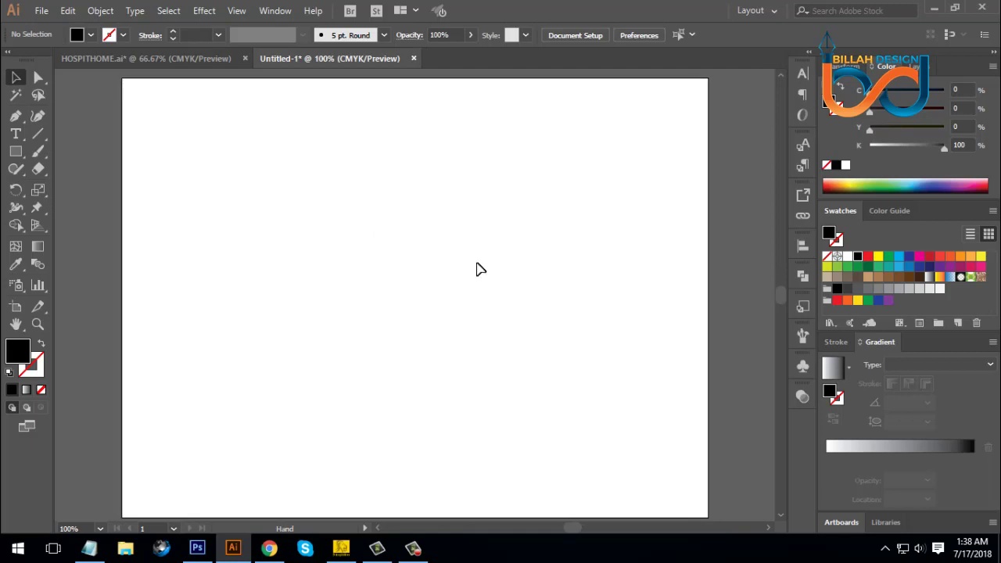
key("ctrl+0")
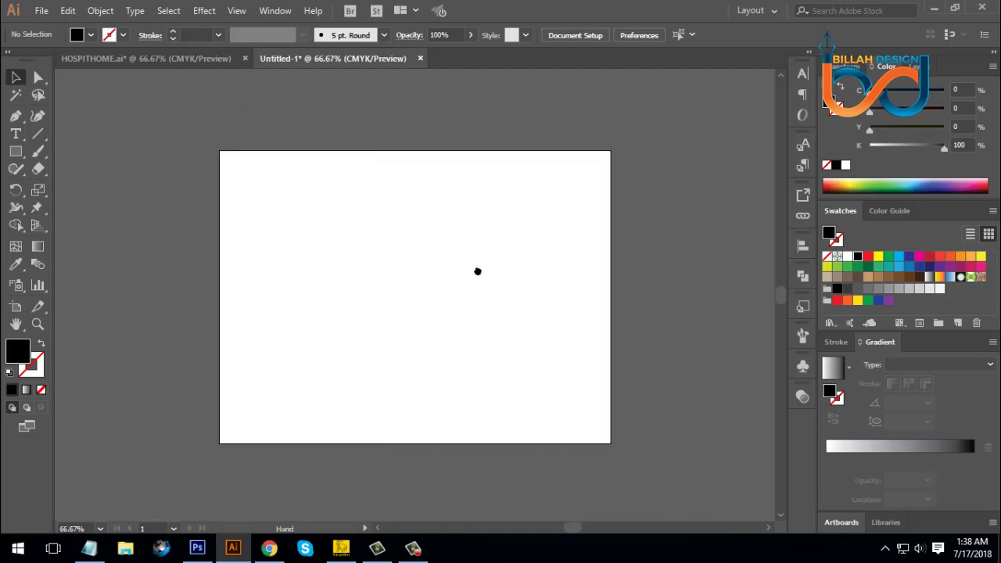
key("ctrl+1")
key("space")
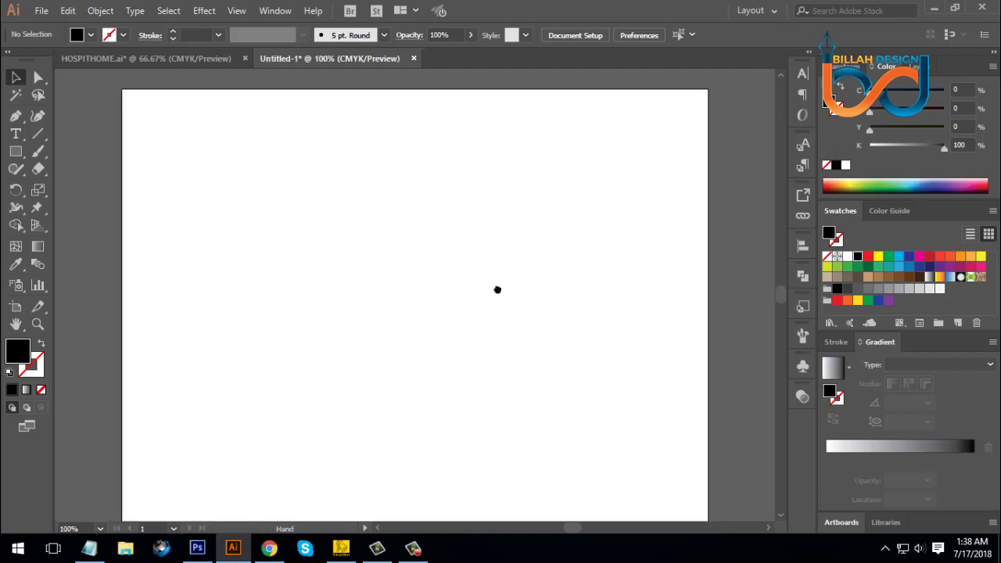
left_click_drag(499, 279, 501, 275)
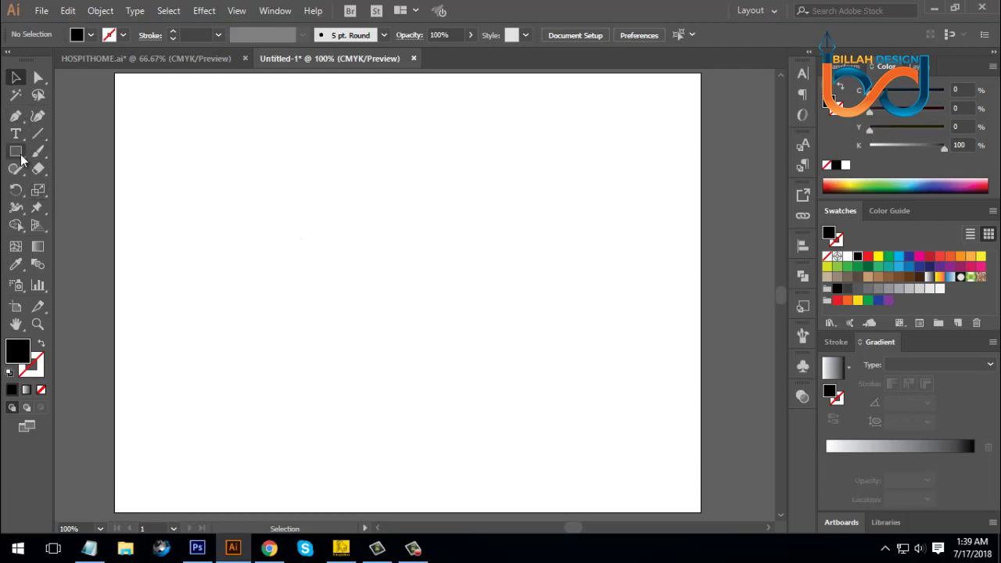
- Draw a black ellipse about 296 by 126 pt near the artboard centre
left_click_drag(20, 156, 69, 187)
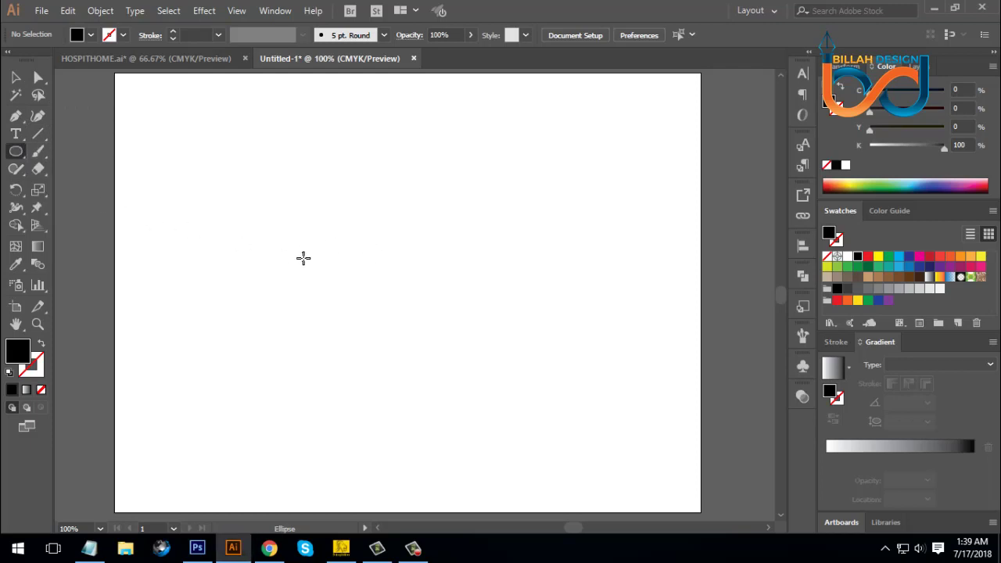
left_click_drag(304, 224, 522, 316)
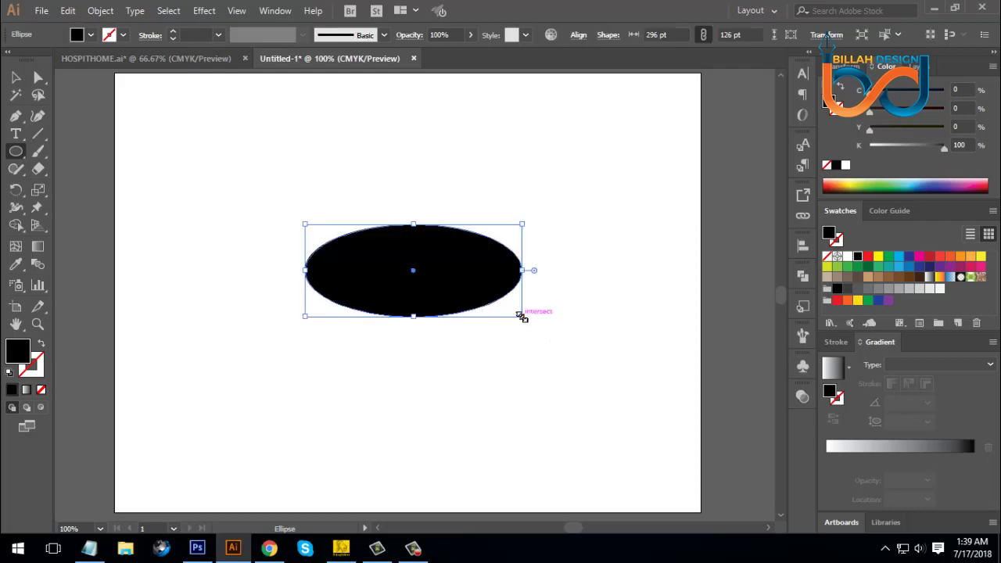
left_click(15, 77)
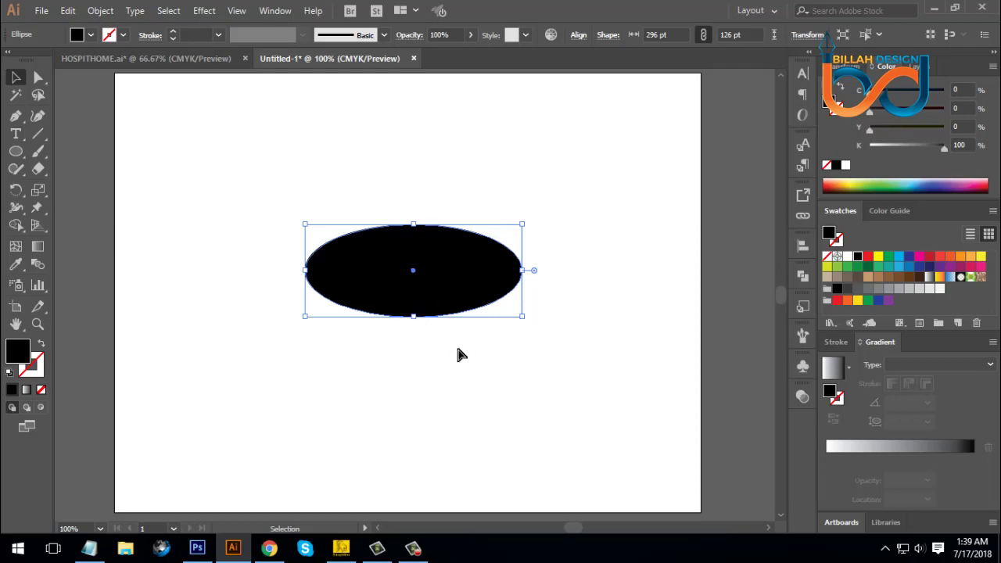
key("a")
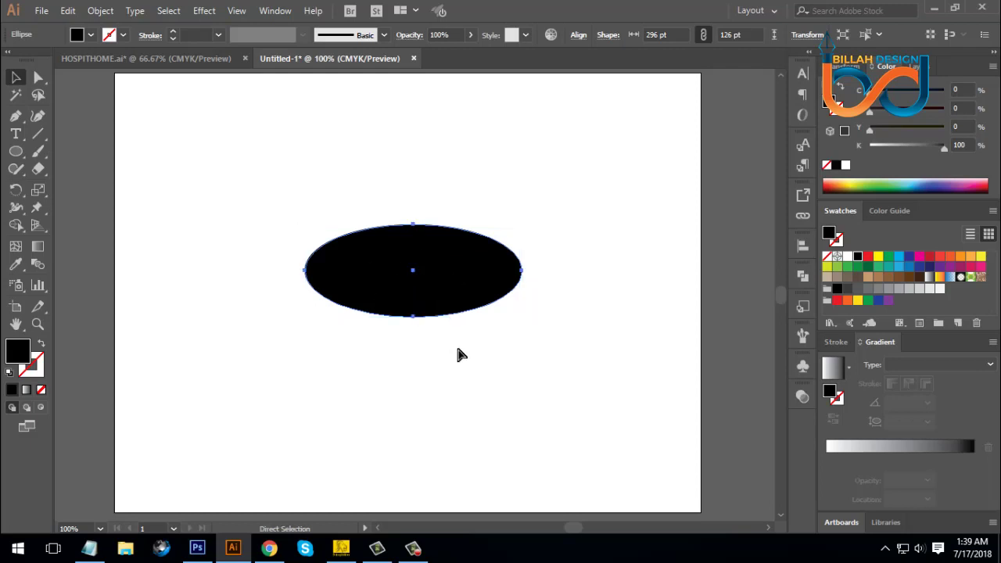
key("v")
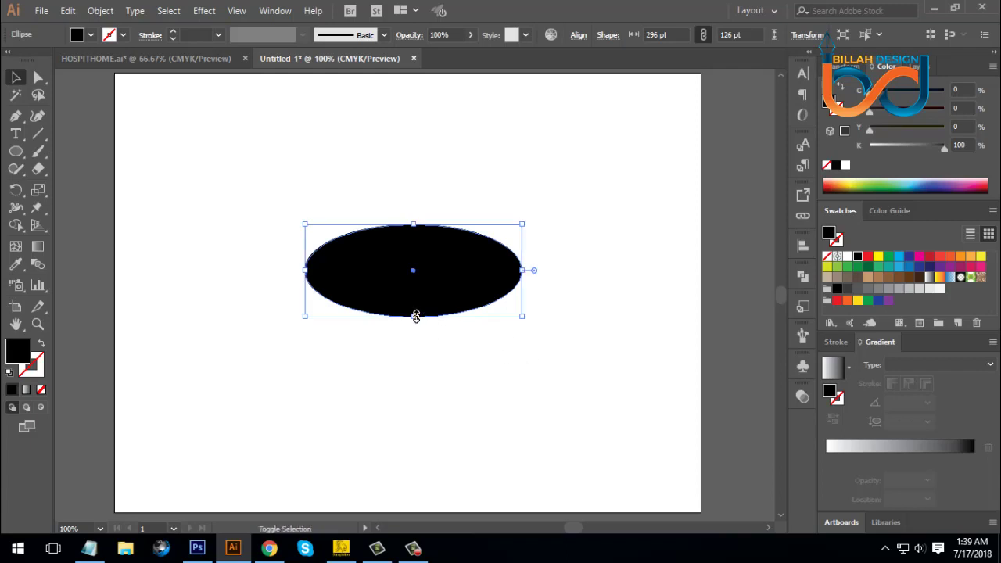
- Shrink the pasted ellipse copy to about 256 by 109 pt and fill it white
left_click_drag(415, 316, 422, 306)
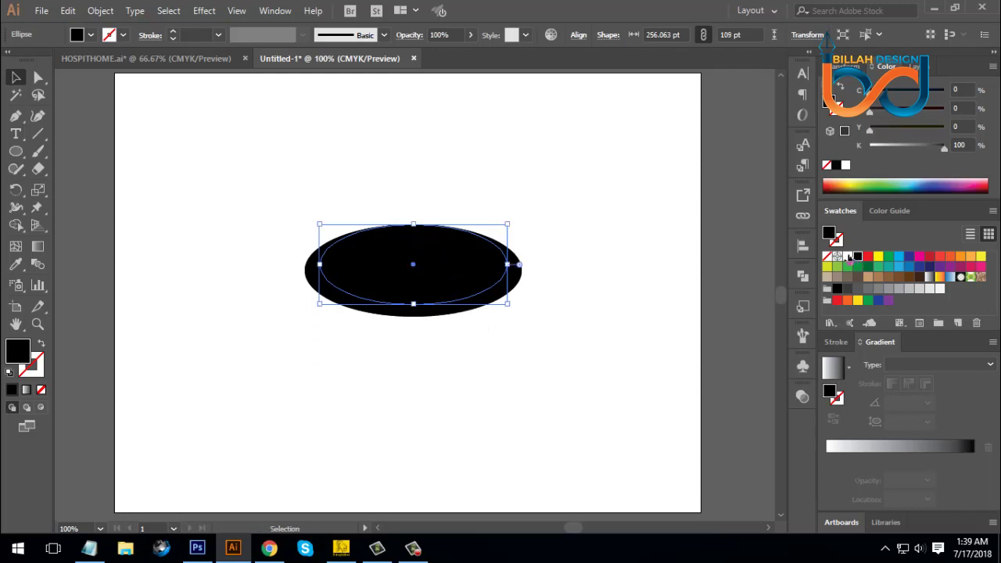
left_click(848, 256)
left_click(569, 358)
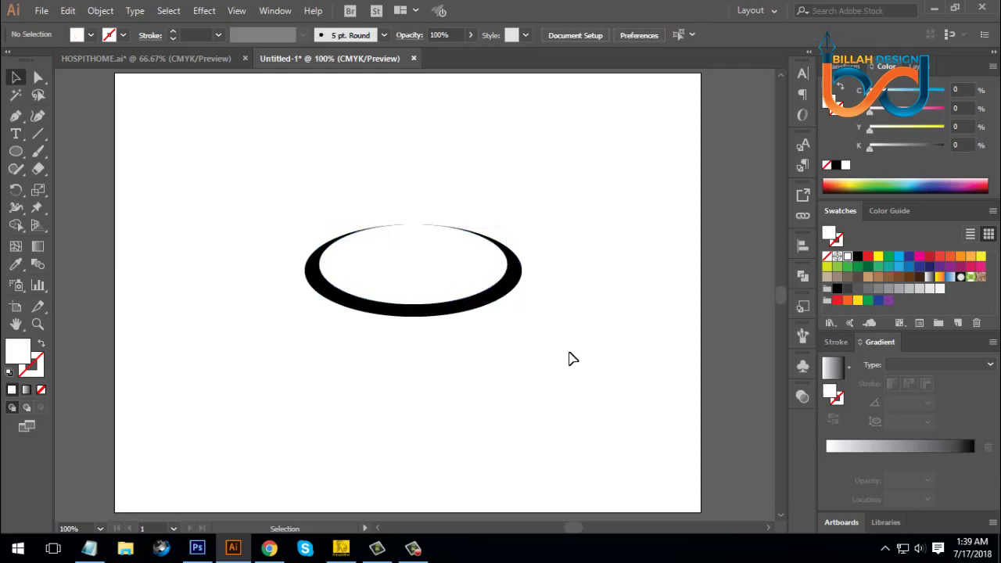
- Nudge the white ellipse up and down until a thick black crescent shows below
left_click(451, 286)
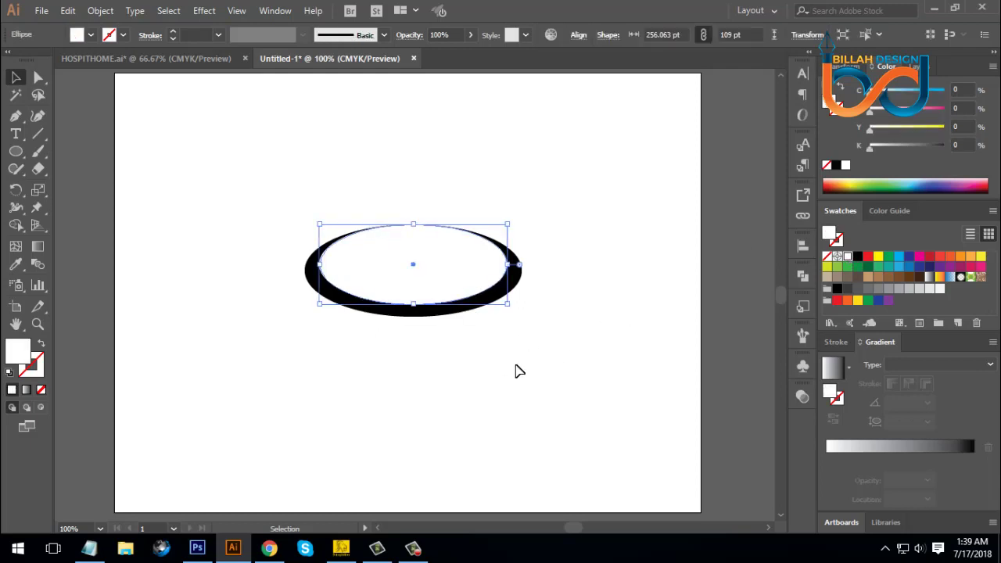
left_click(467, 265)
key("Up")
key("Up")
key("Up")
key("Up")
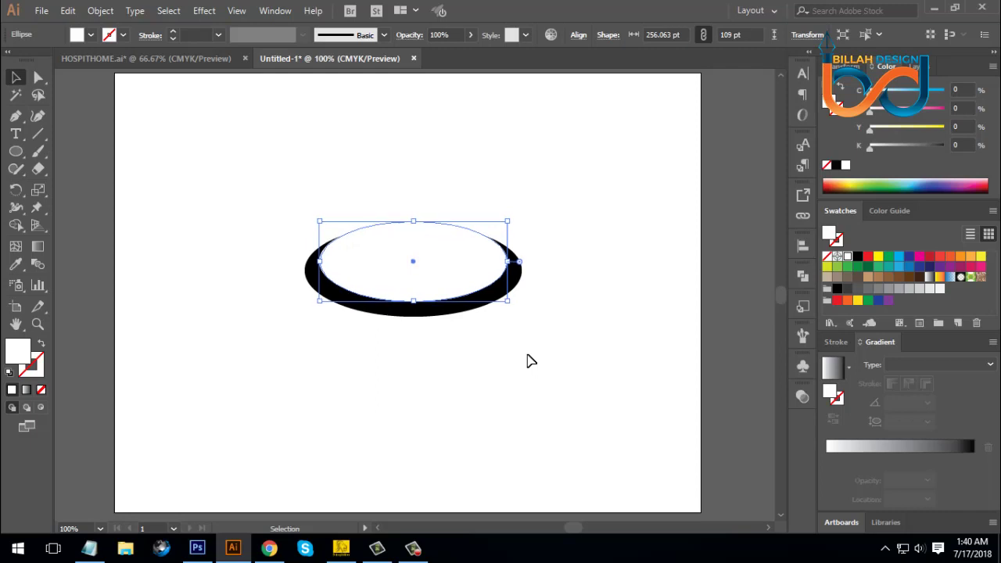
key("Down")
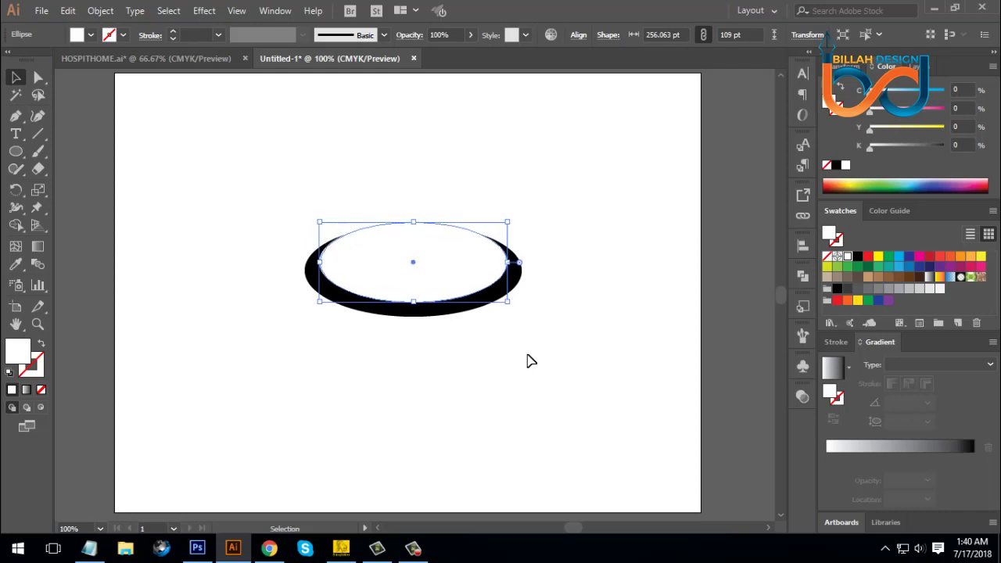
left_click(527, 360)
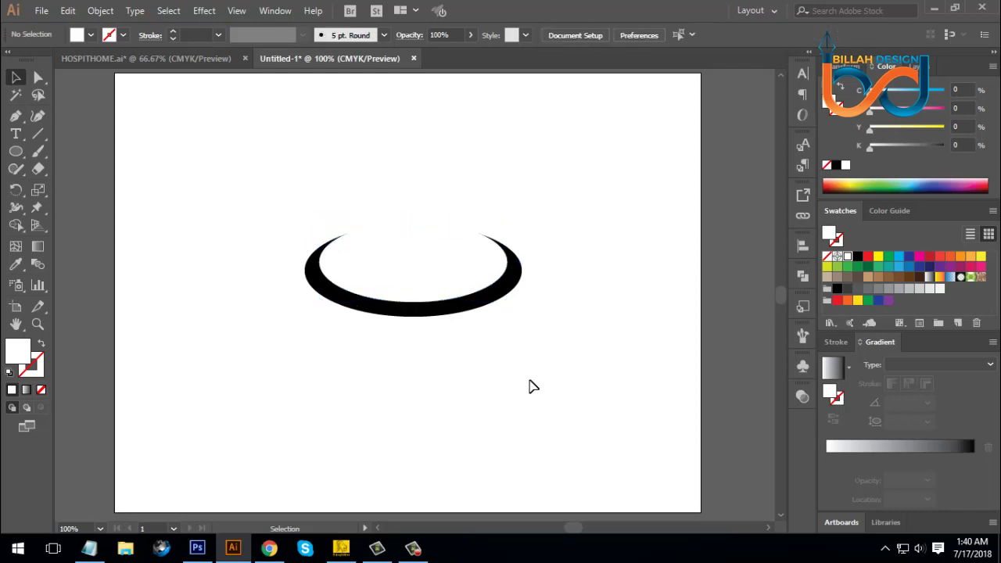
left_click(417, 264)
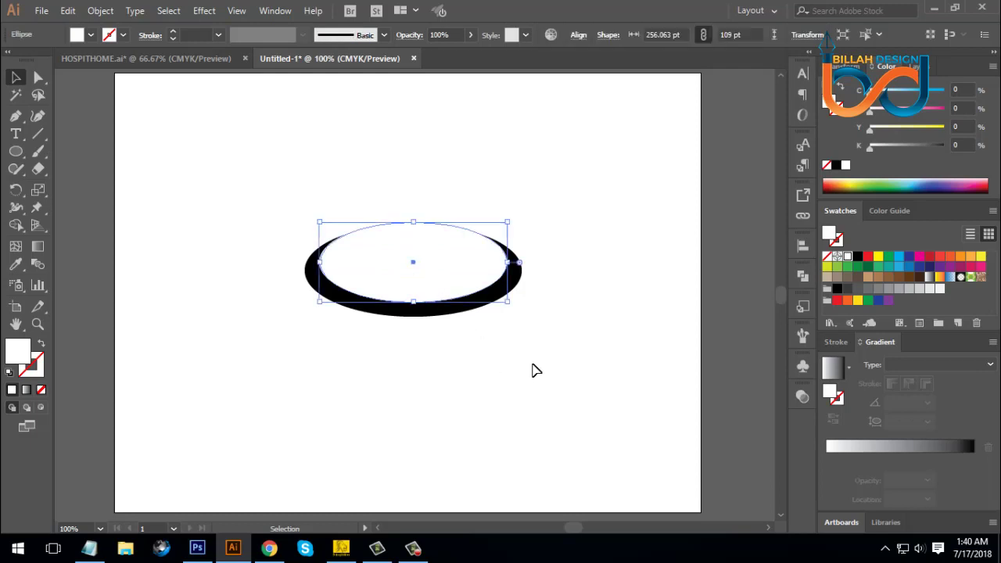
key("Up")
key("Up")
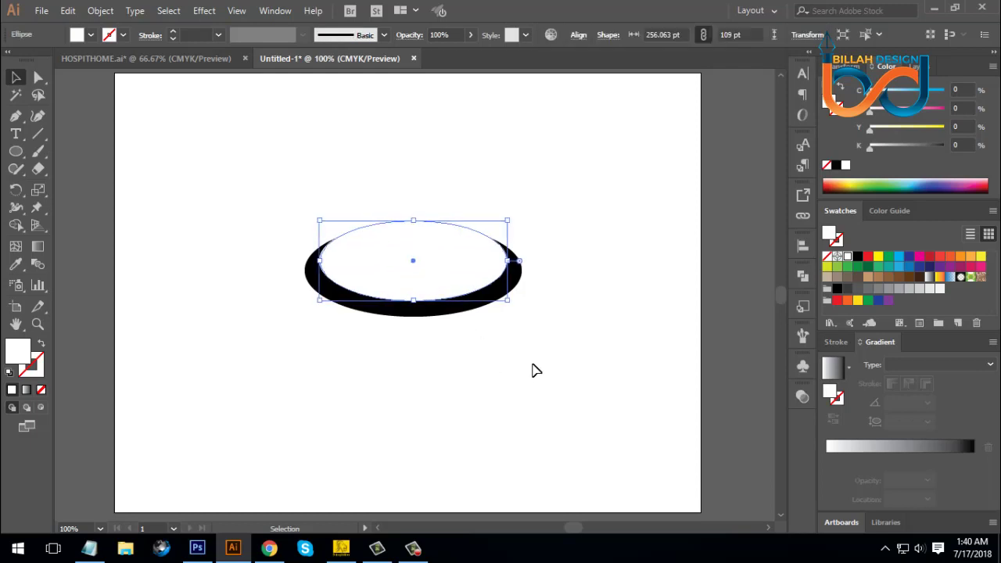
left_click(532, 369)
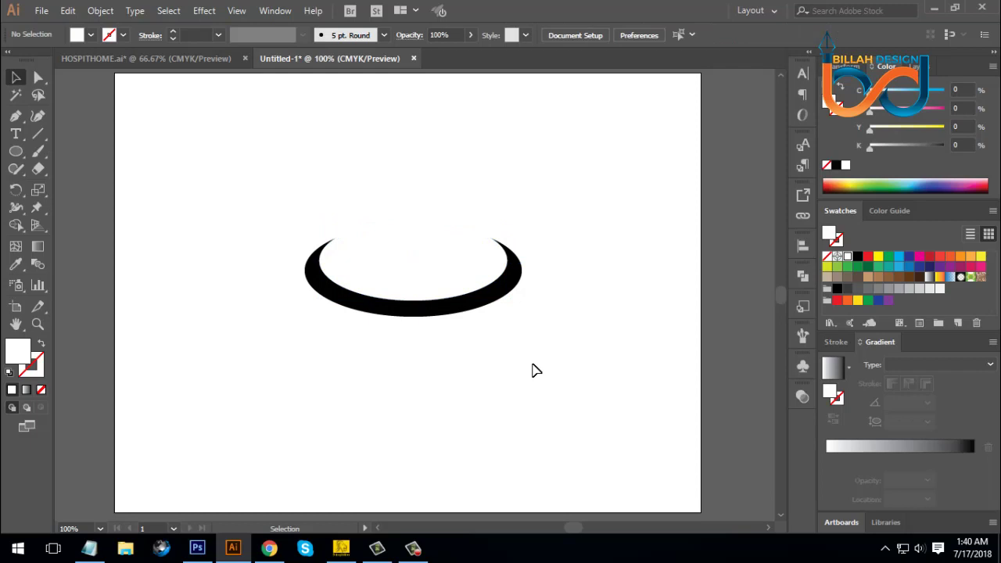
left_click(469, 289)
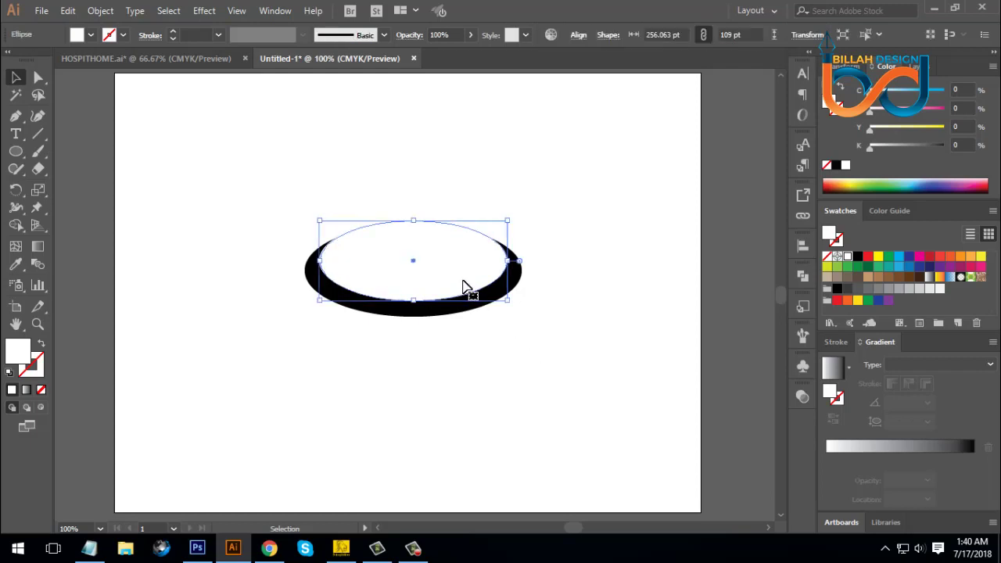
key("Down")
key("Down")
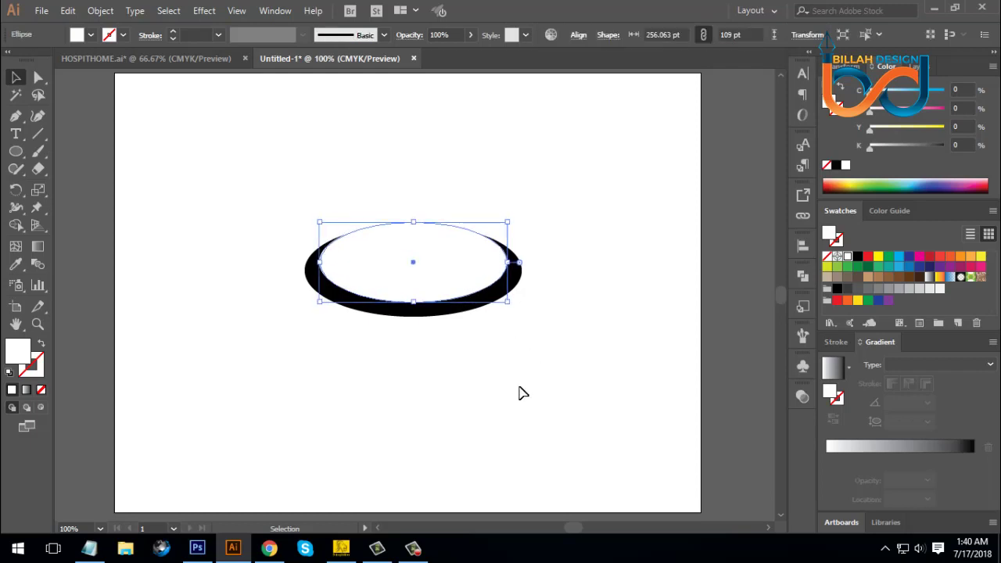
- Subtract the white ellipse from the black one with Pathfinder Minus Front
left_click(523, 393)
left_click_drag(247, 176, 539, 357)
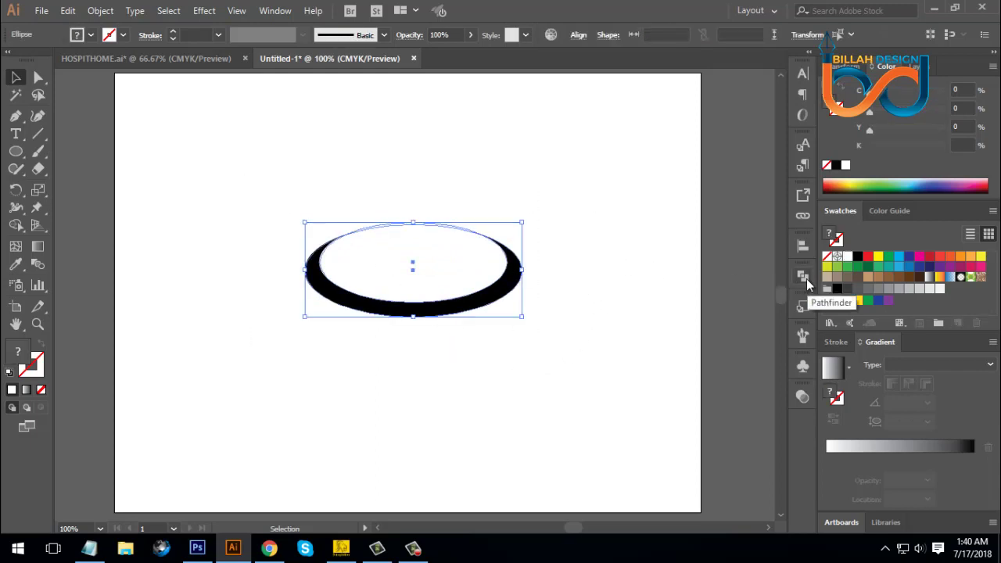
left_click(804, 277)
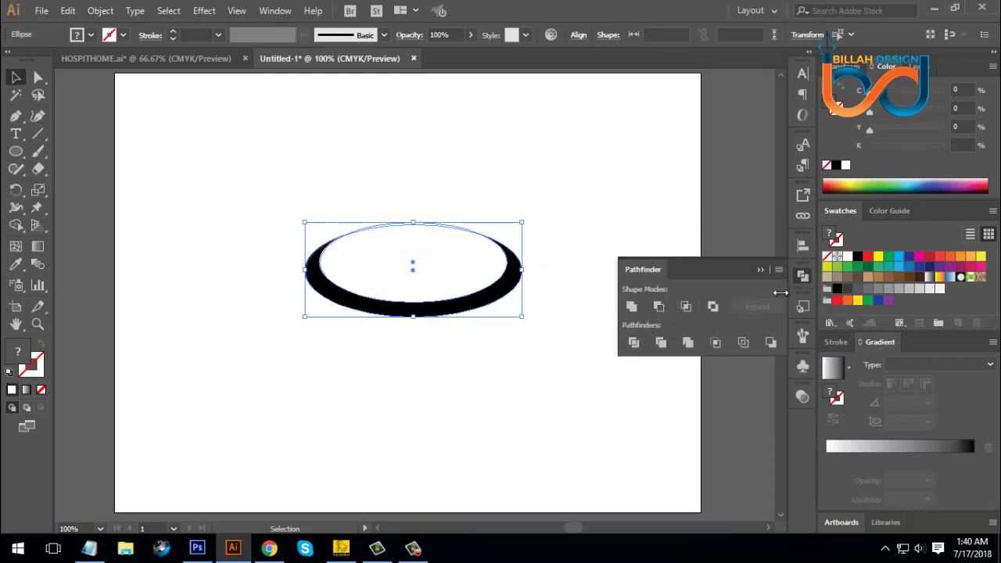
left_click(278, 11)
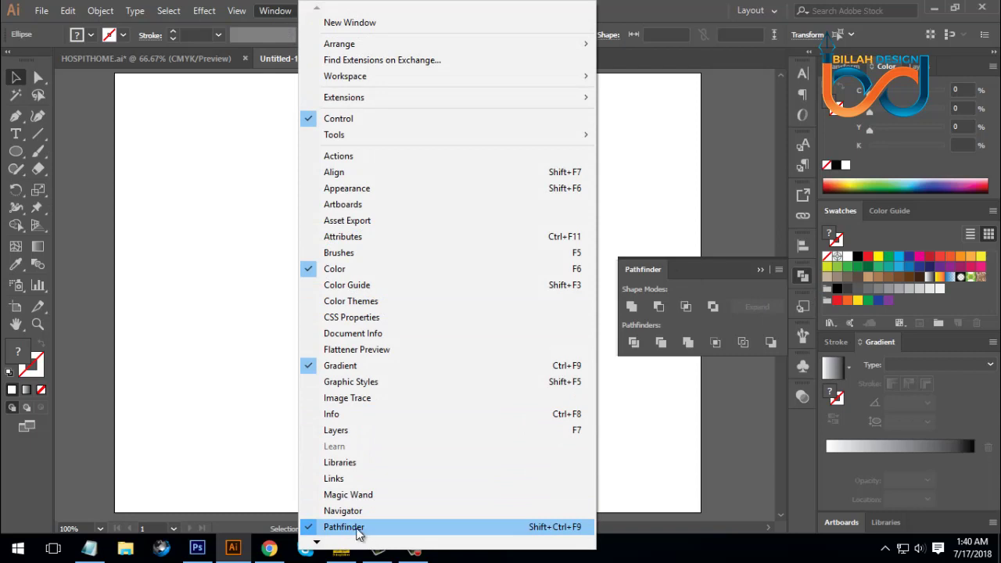
left_click(677, 426)
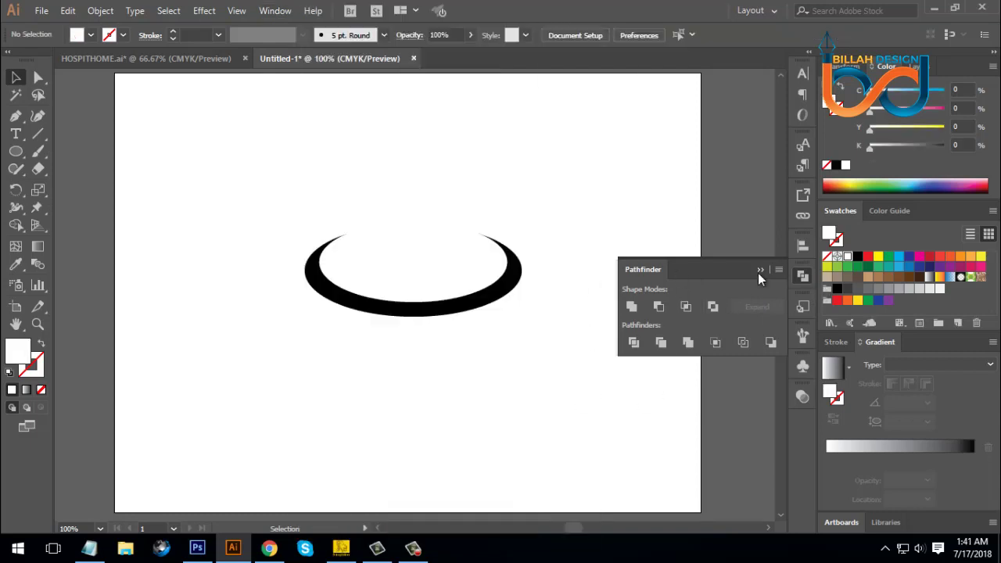
left_click_drag(398, 368, 479, 264)
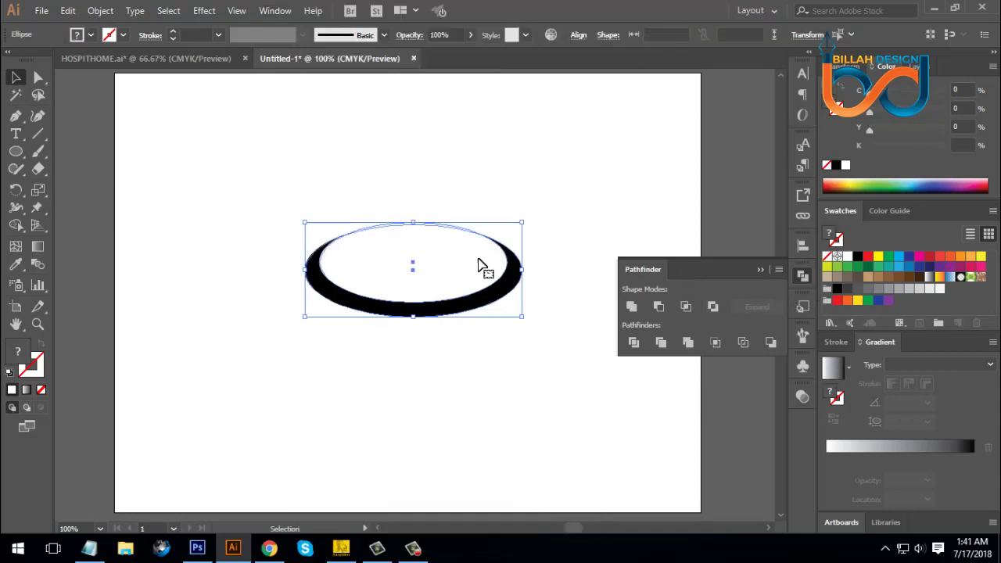
left_click(661, 306)
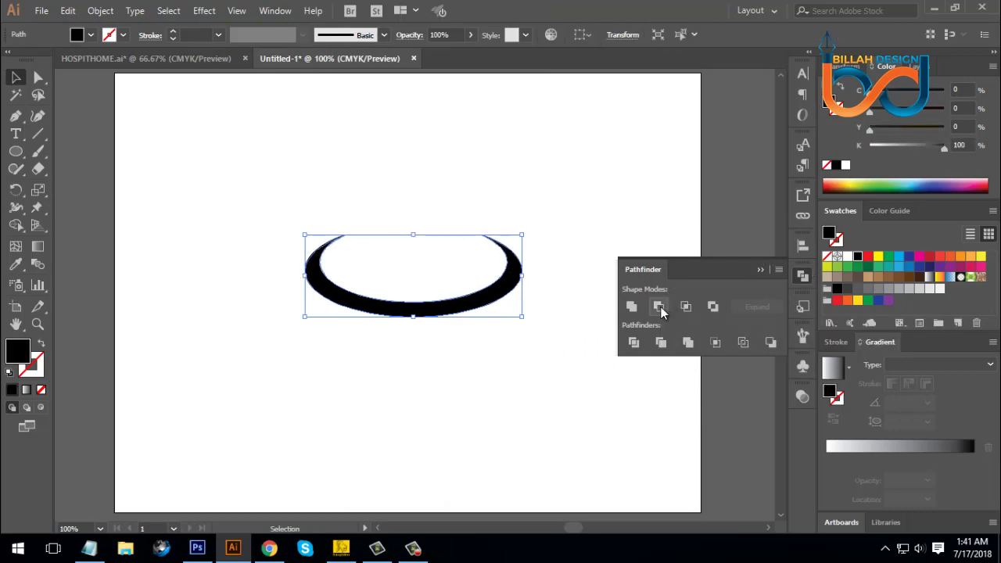
left_click(803, 276)
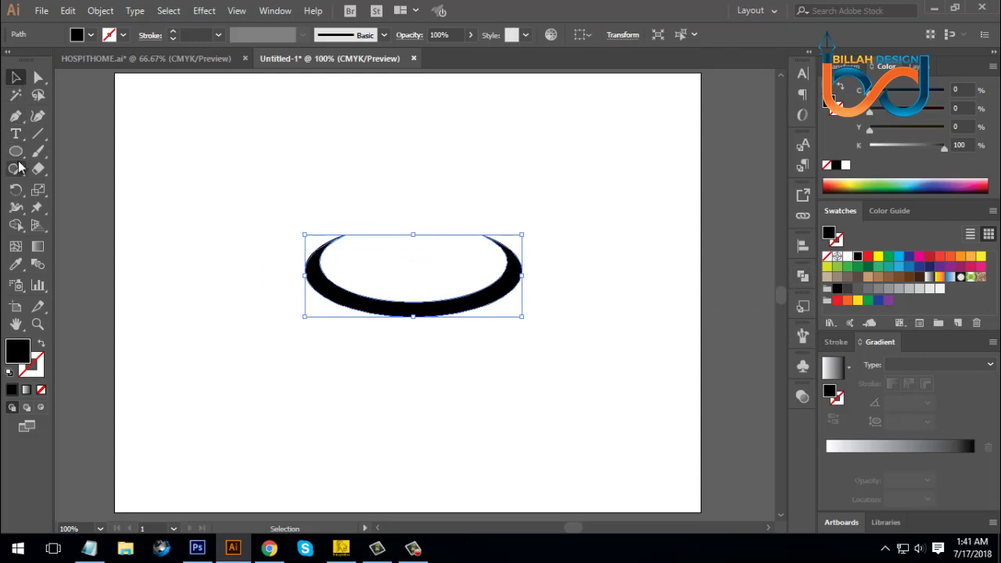
- Draw a square overlapping the crescent's right end
left_click_drag(16, 157, 55, 149)
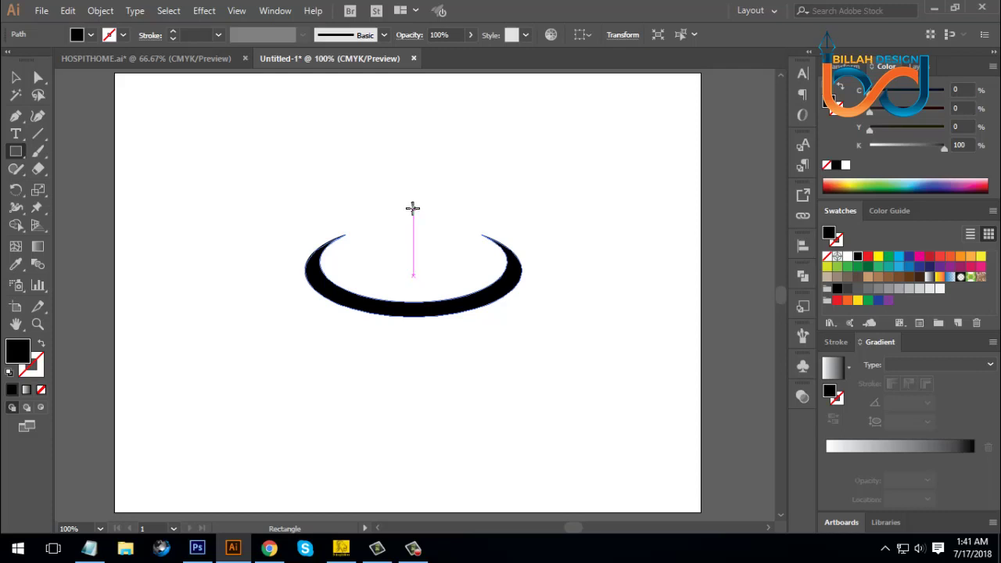
left_click_drag(413, 208, 535, 334)
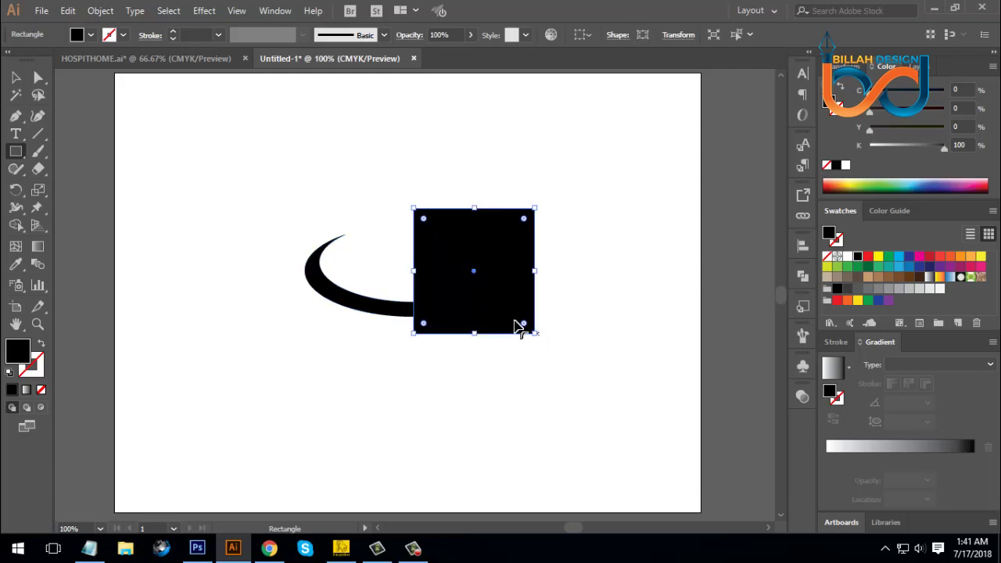
left_click(17, 79)
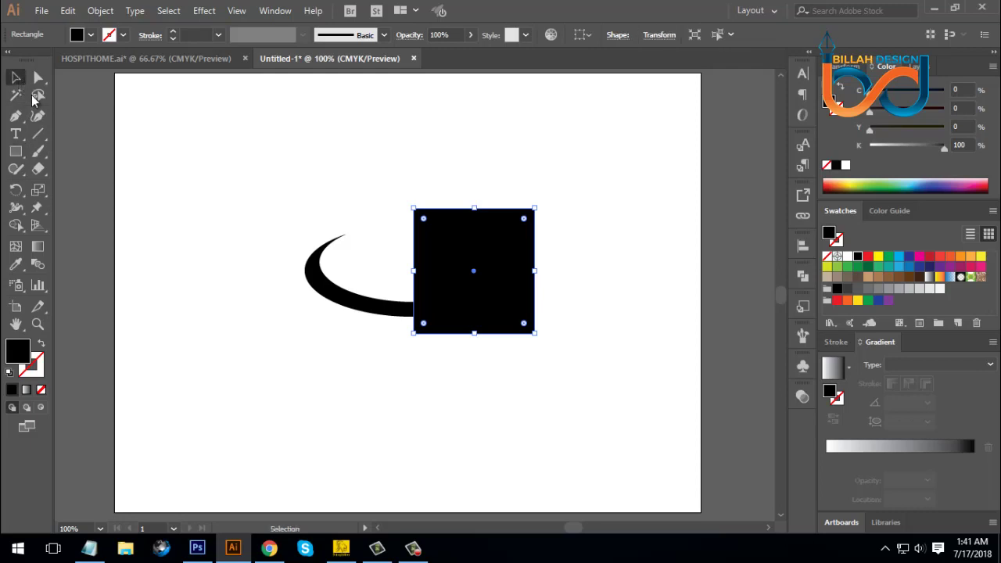
left_click(250, 255)
- Trim the crescent with the square using Minus Front, then nudge it slightly down-left
left_click_drag(233, 182, 480, 358)
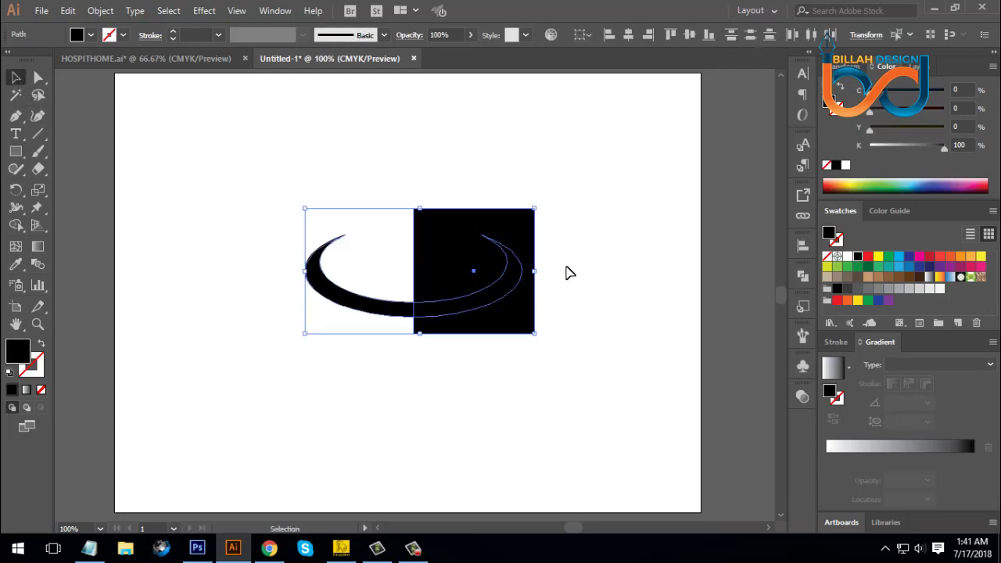
left_click(802, 278)
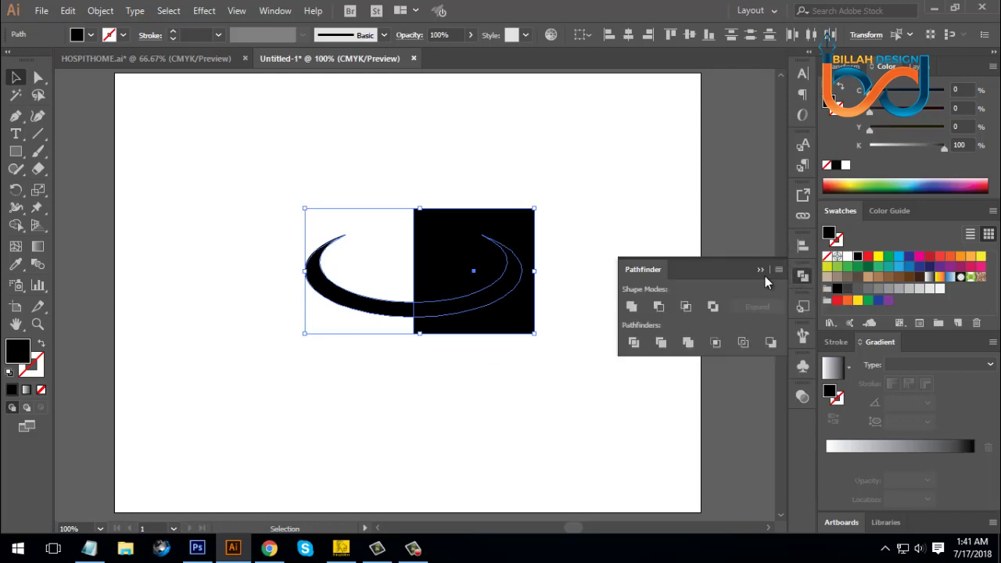
left_click(660, 306)
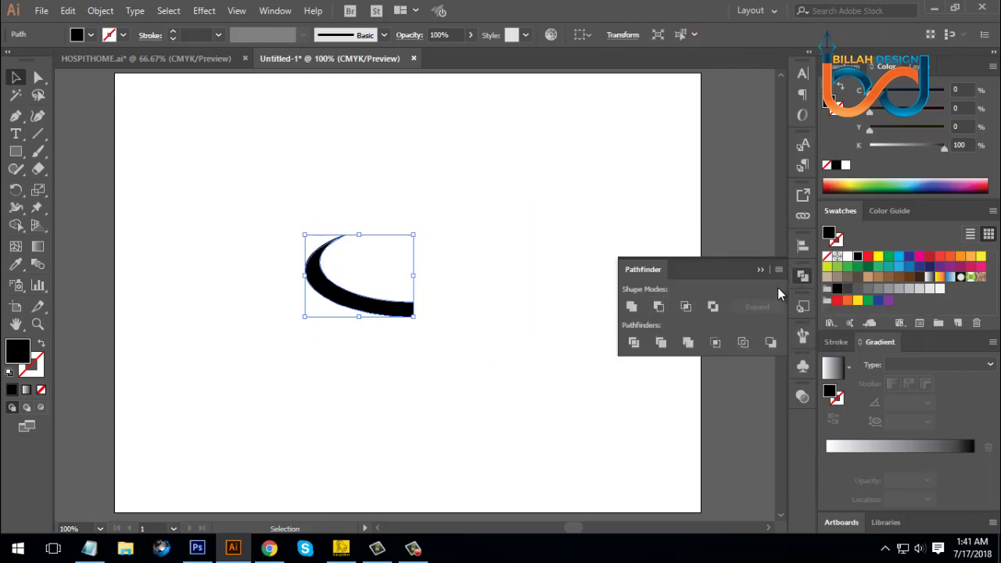
left_click(762, 285)
mouse_move(350, 288)
left_mouse_down()
mouse_move(364, 329)
mouse_move(346, 297)
left_mouse_up()
left_click(411, 353)
left_click(405, 311)
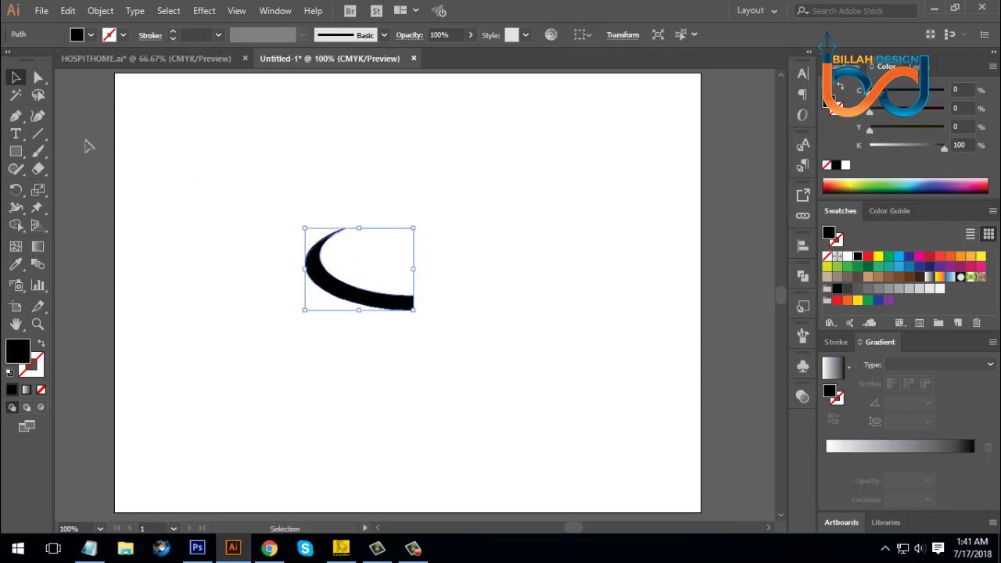
- Create a three-sided polygon triangle with the Polygon Tool
left_click(16, 152)
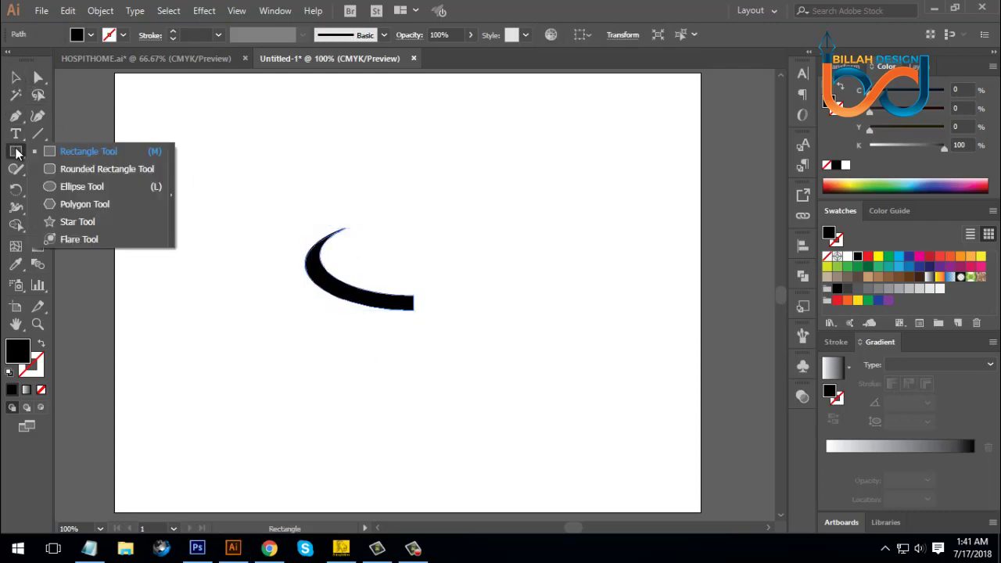
left_click(69, 205)
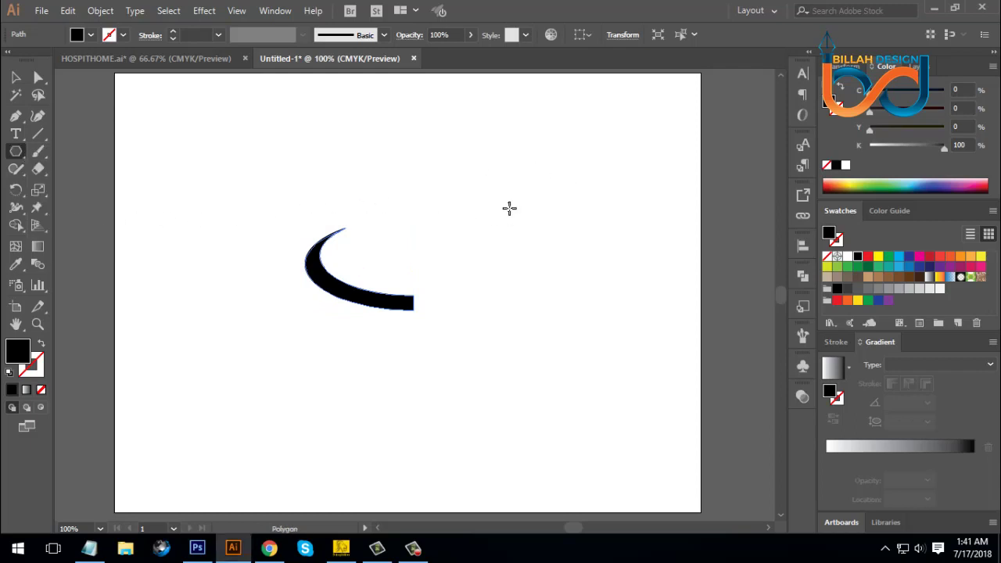
left_click(499, 201)
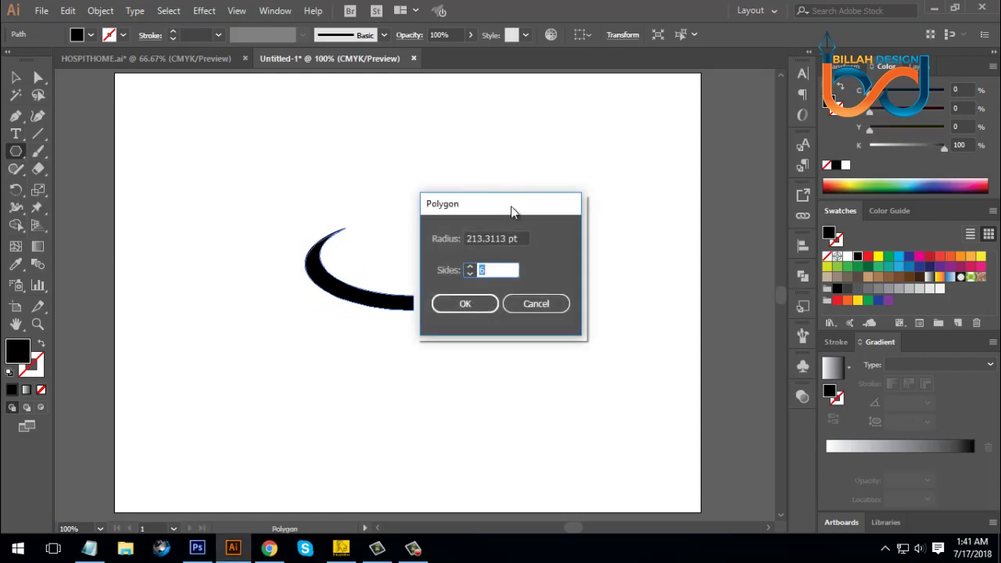
left_click_drag(512, 212, 576, 187)
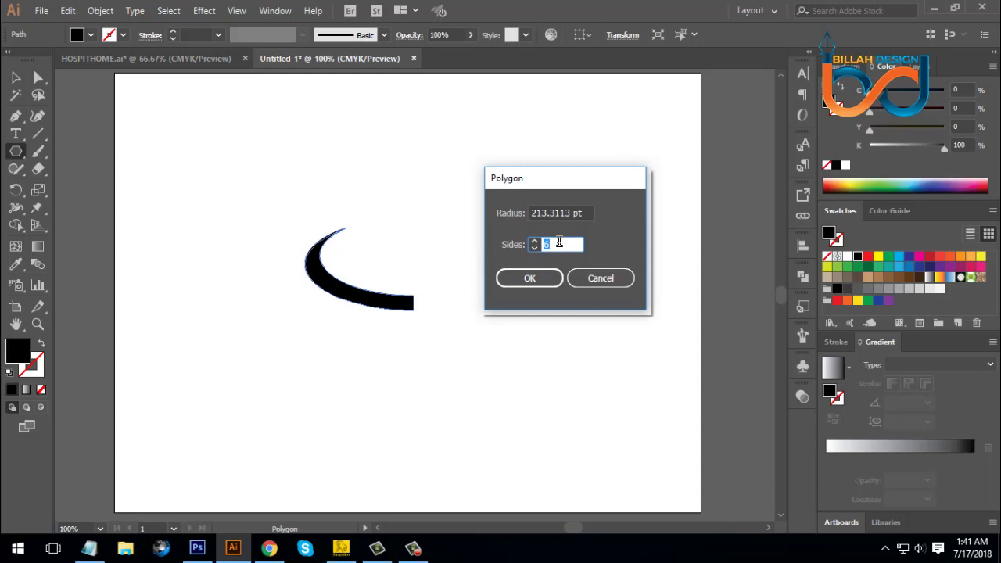
left_click_drag(563, 244, 518, 253)
left_click(543, 278)
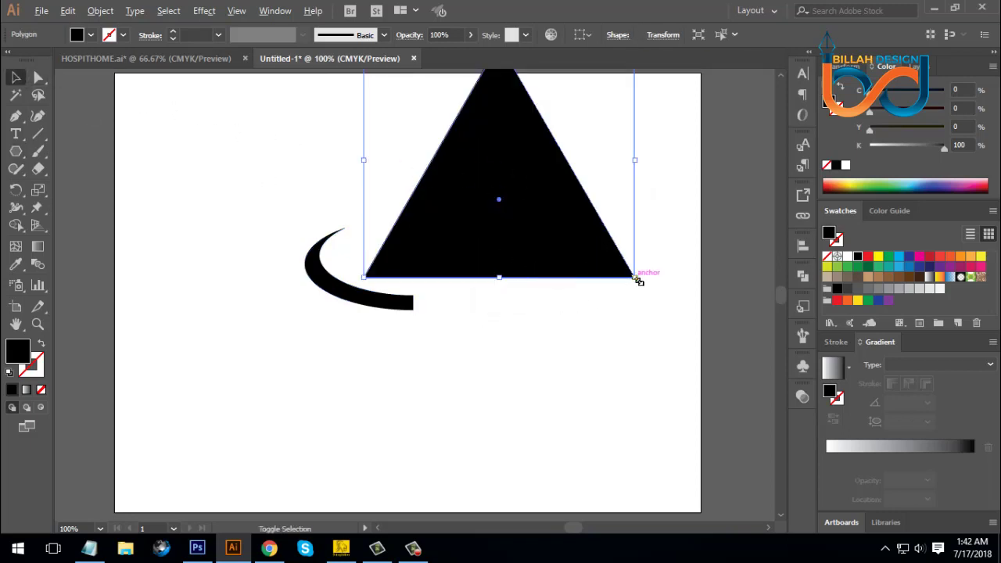
- Scale the triangle to about 48 pt wide and move it with the crescent
left_click_drag(637, 280, 518, 224)
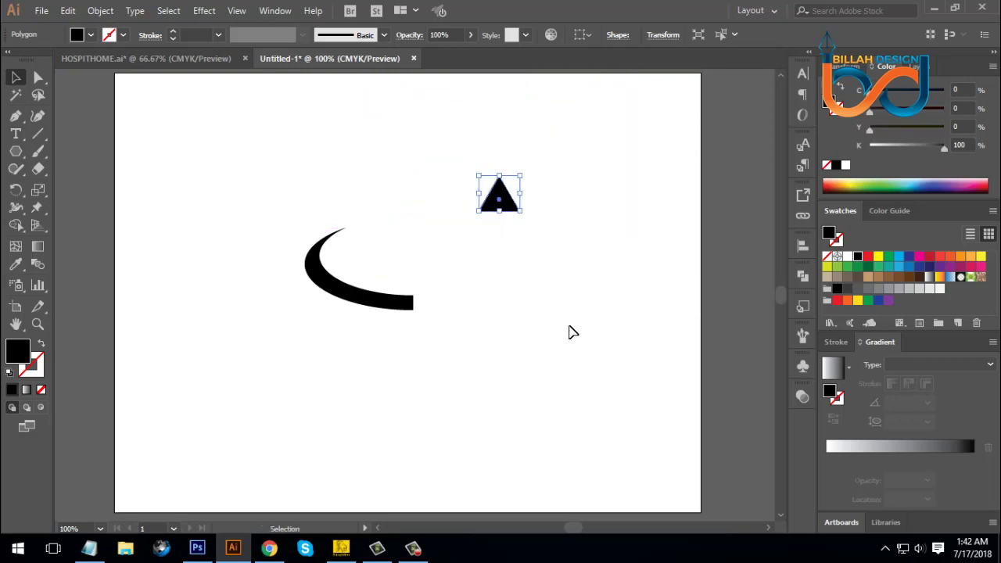
left_click(557, 317)
left_click_drag(246, 161, 518, 360)
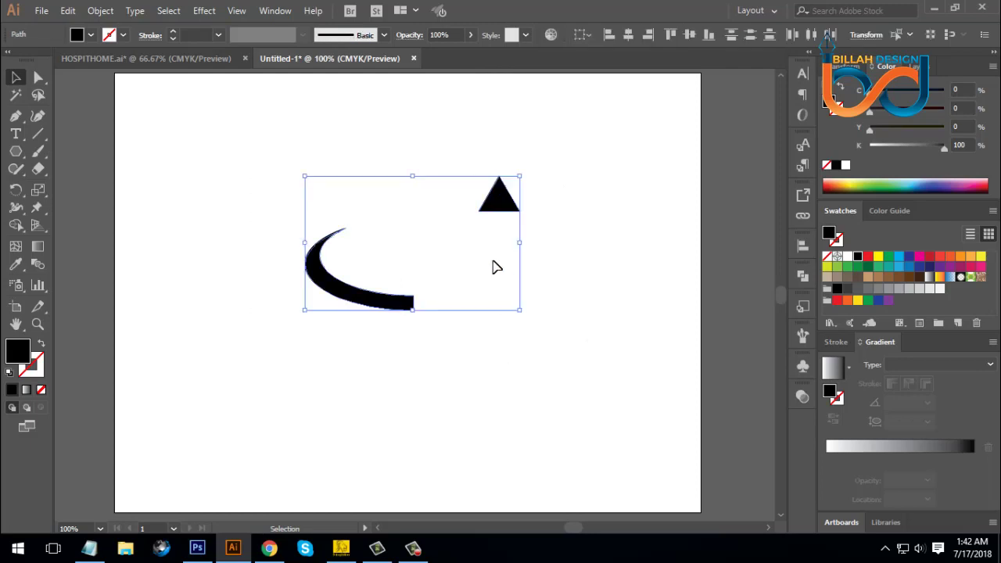
left_click_drag(494, 209, 537, 222)
left_click(268, 180)
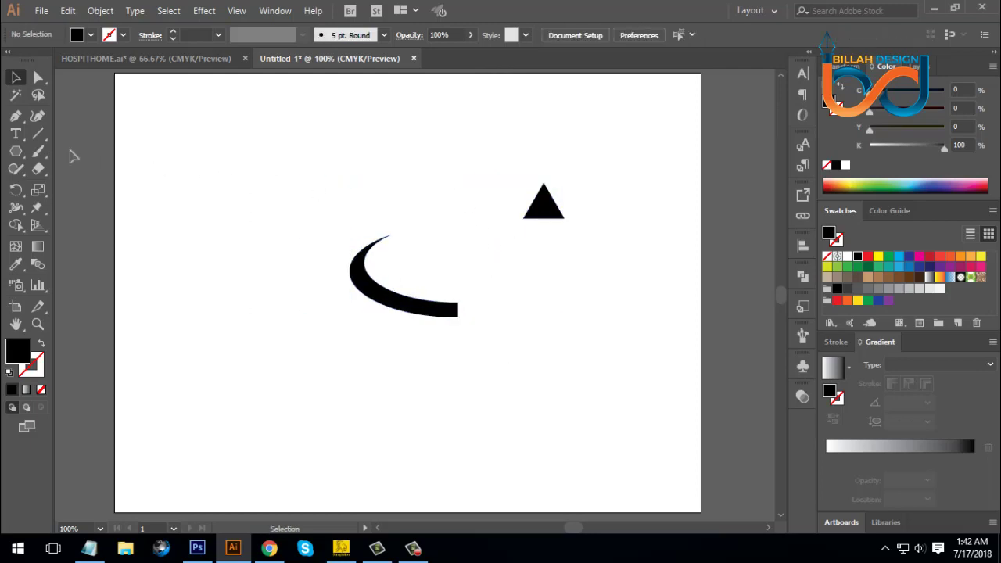
left_click(14, 170)
mouse_move(286, 179)
left_mouse_down()
mouse_move(208, 210)
mouse_move(305, 227)
mouse_move(283, 161)
left_mouse_up()
mouse_move(377, 158)
left_mouse_down()
mouse_move(453, 185)
mouse_move(440, 154)
left_mouse_up()
mouse_move(571, 246)
left_mouse_down()
mouse_move(628, 365)
mouse_move(505, 261)
left_mouse_up()
mouse_move(402, 341)
left_mouse_down()
mouse_move(401, 408)
mouse_move(486, 429)
mouse_move(479, 345)
mouse_move(435, 340)
left_mouse_up()
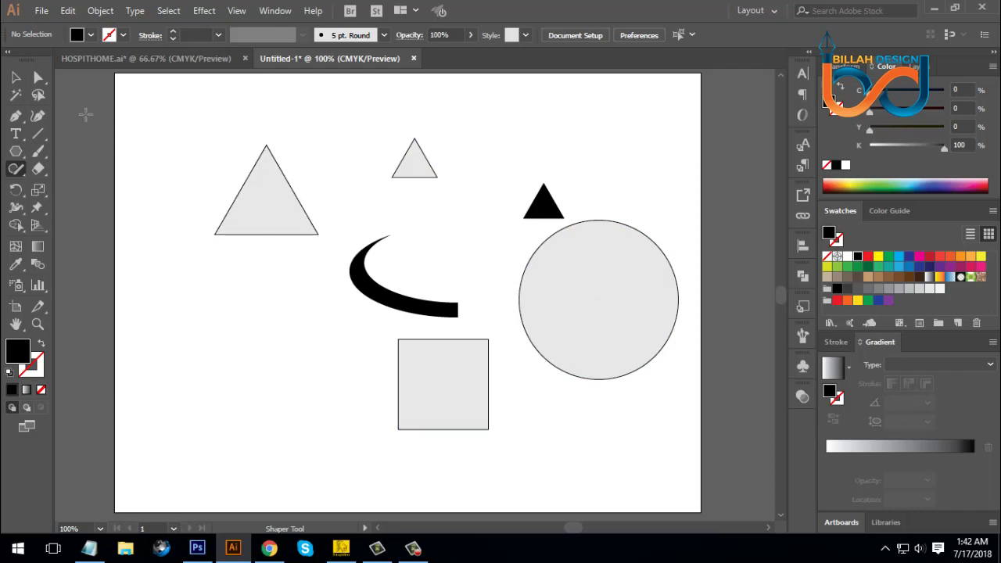
left_click(16, 77)
left_click_drag(196, 152, 286, 287)
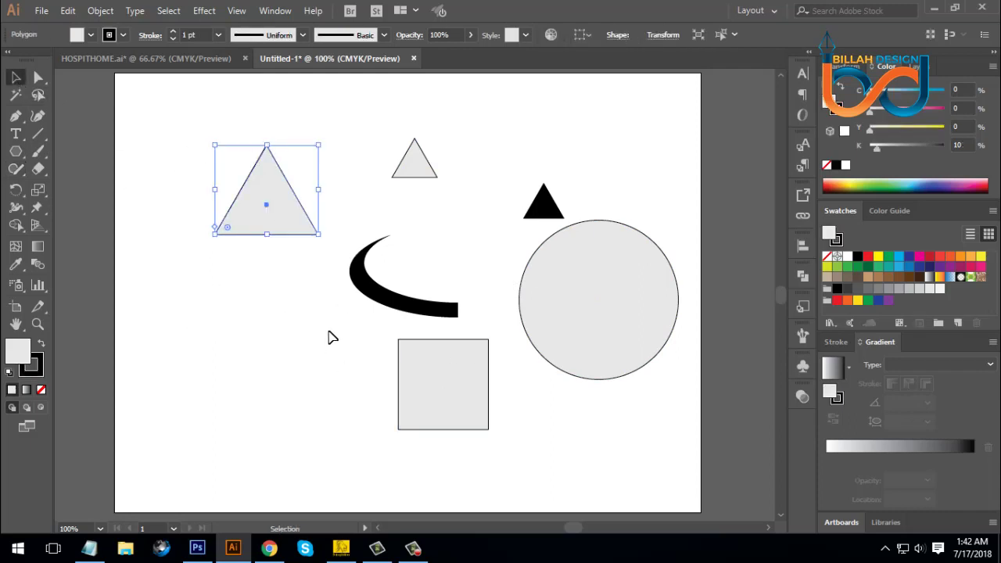
key("Delete")
left_click_drag(356, 151, 441, 192)
key("Delete")
left_click_drag(516, 236, 620, 352)
key("Delete")
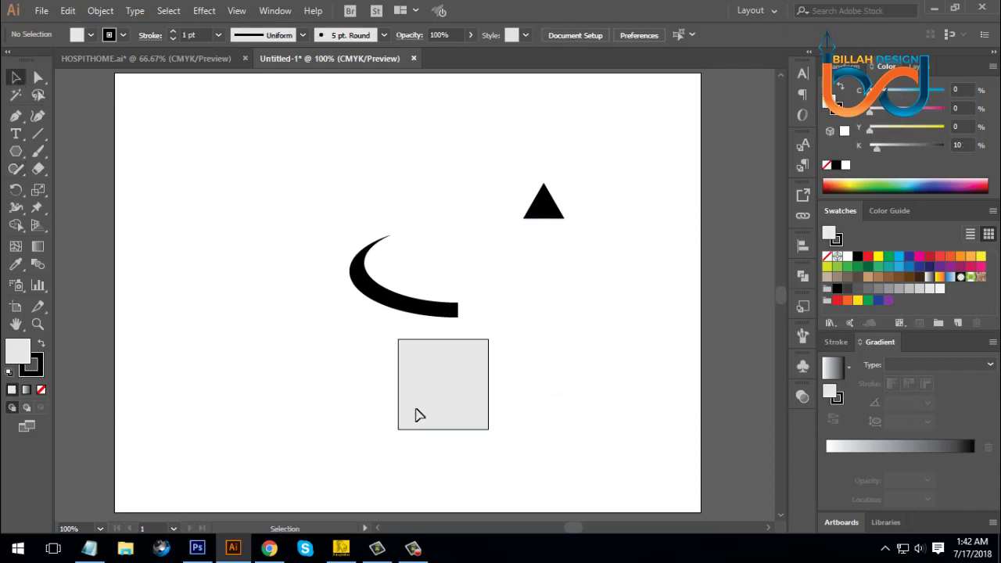
left_click(419, 415)
key("Delete")
left_click_drag(543, 415, 516, 395)
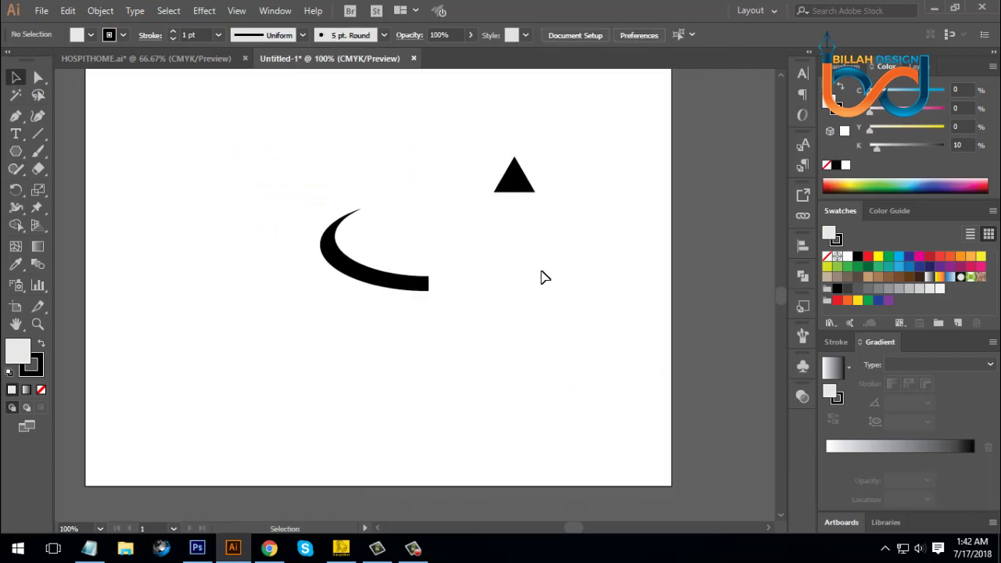
- Move the triangle beside the crescent's end and zoom in to 150%
left_click_drag(527, 196, 445, 300)
left_click(463, 346)
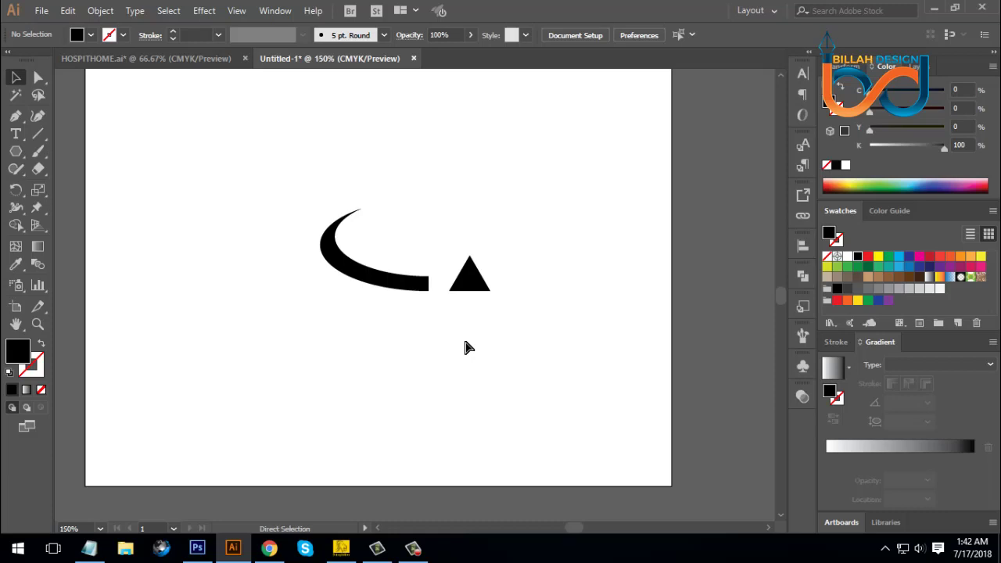
key("ctrl+plus")
left_click(456, 327)
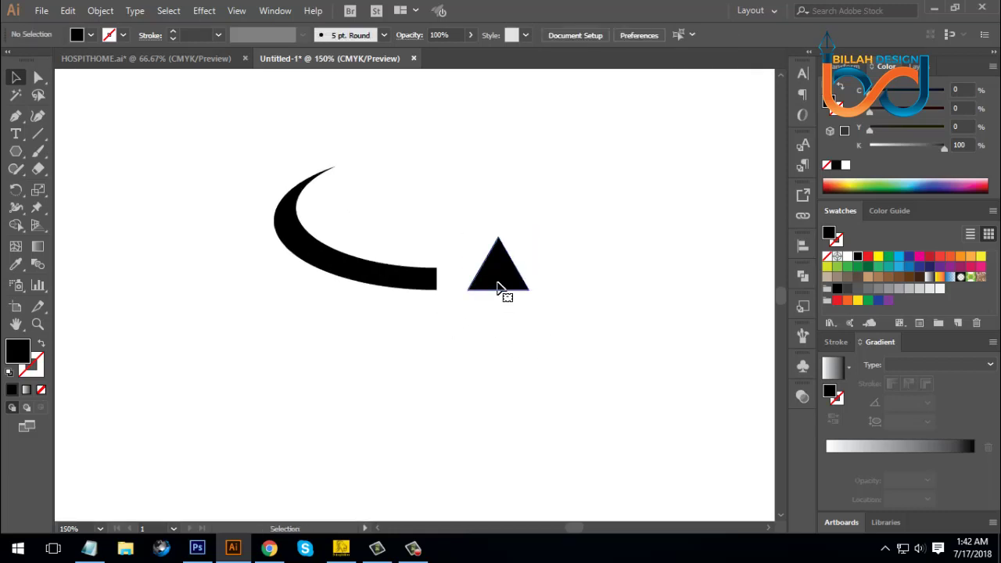
left_click(502, 288)
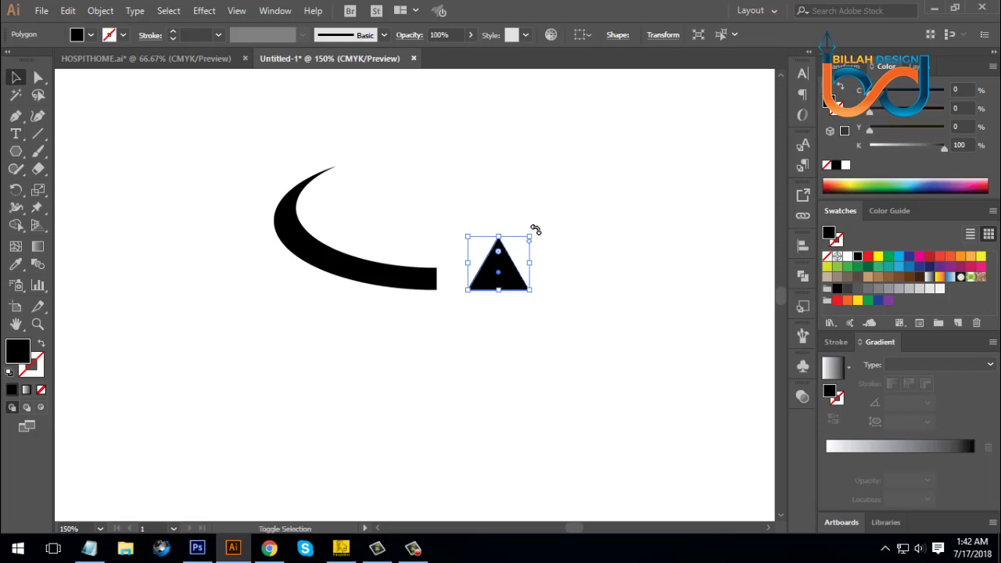
- Rotate the triangle 270° to point right and butt it against the curve's tip
left_click_drag(547, 234, 553, 299)
left_click(587, 371)
scroll(548, 344, "right", 1)
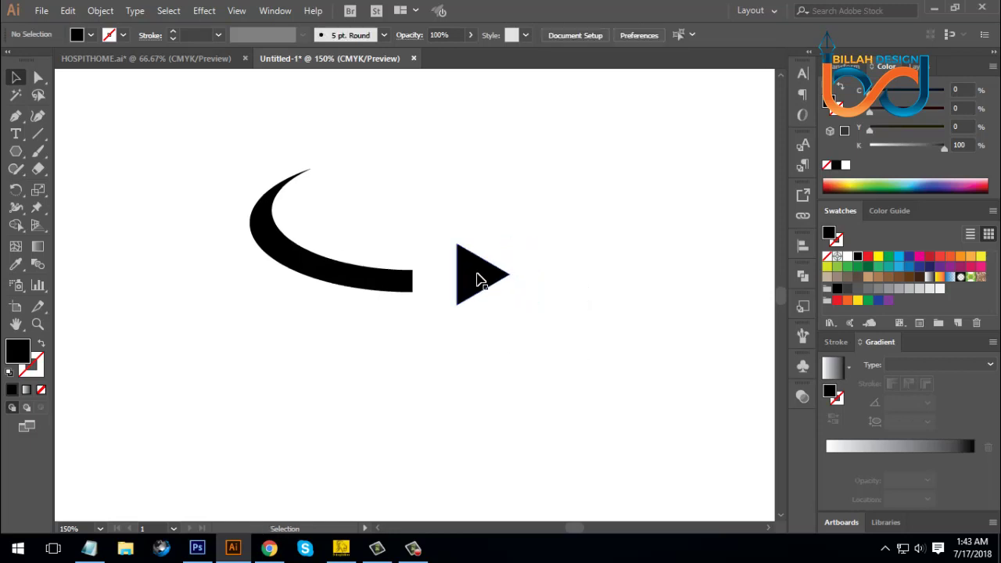
mouse_move(476, 277)
left_mouse_down()
mouse_move(458, 293)
mouse_move(434, 286)
left_mouse_up()
left_click(497, 384)
- Zoom to 400% and draw a small helper rectangle at the arrow's joint
key("ctrl+plus")
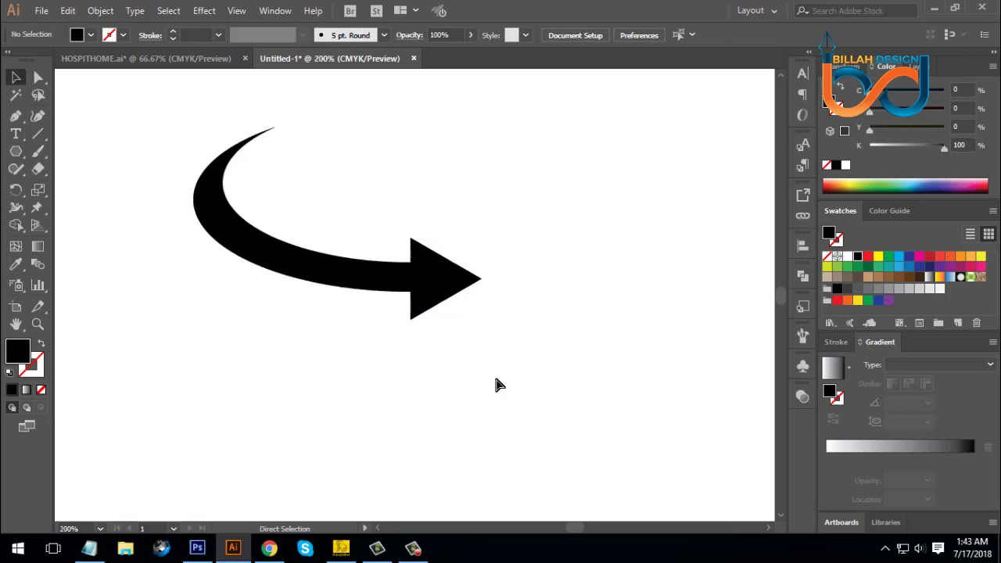
key("ctrl+plus")
scroll(352, 354, "up", 1)
scroll(352, 354, "left", 1)
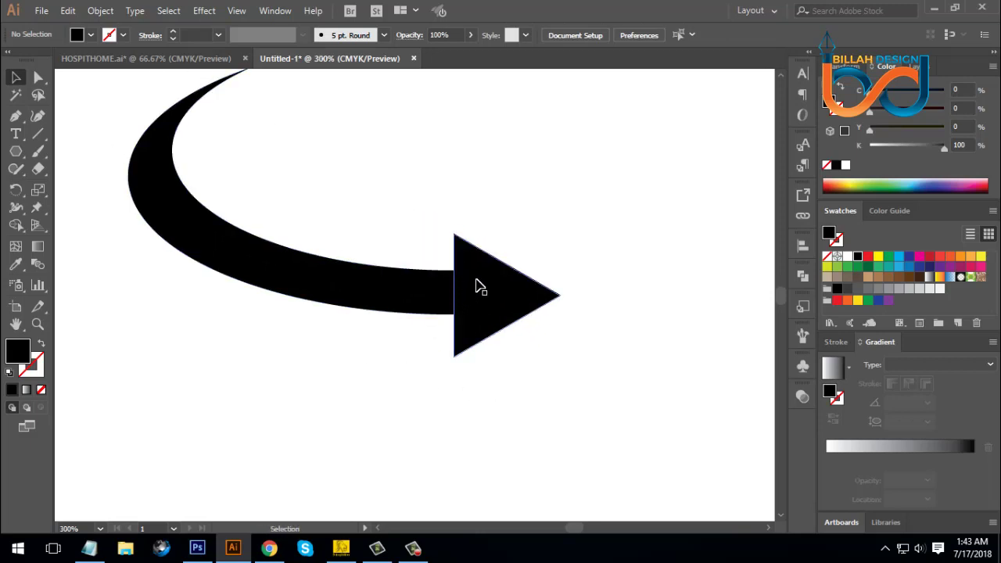
left_click(483, 325)
left_click(523, 400)
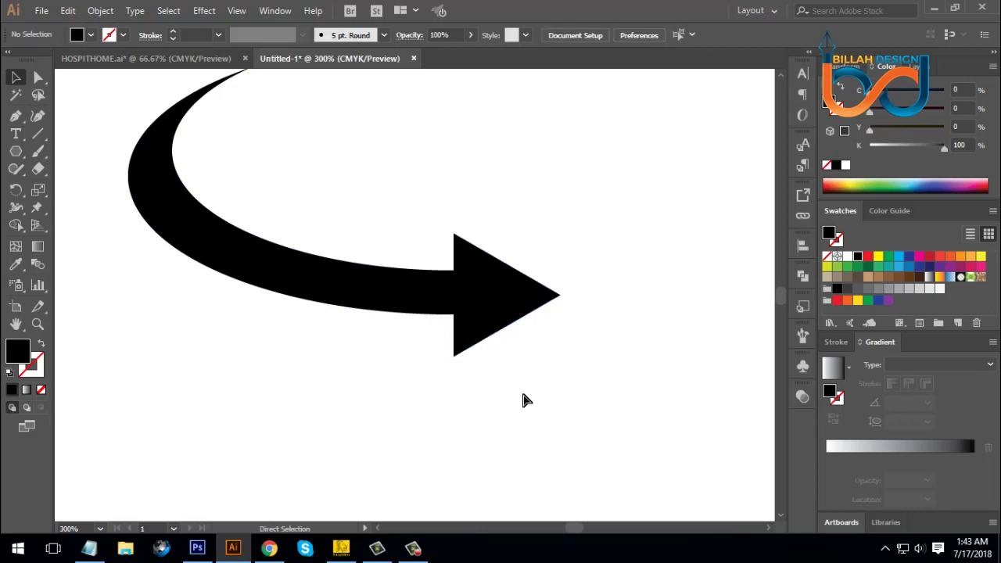
key("ctrl+plus")
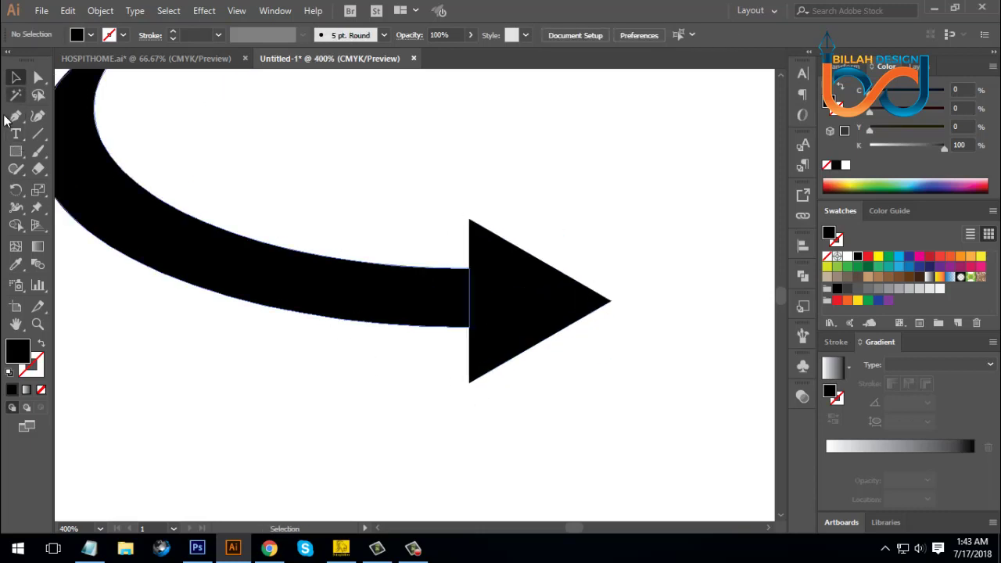
left_click(19, 153)
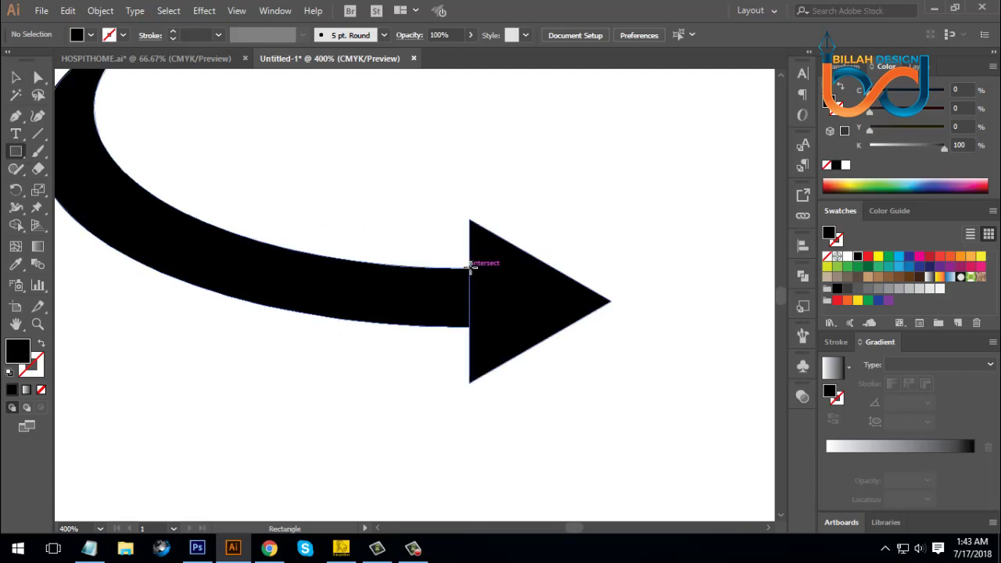
left_click_drag(467, 274, 446, 326)
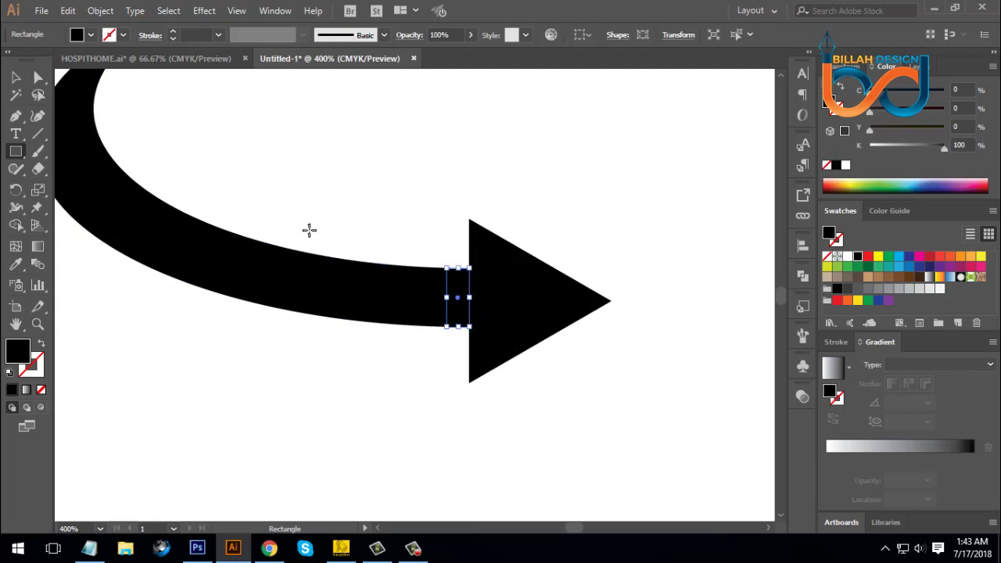
- Vertically centre the triangle on the helper rectangle as the key object
left_click(16, 77)
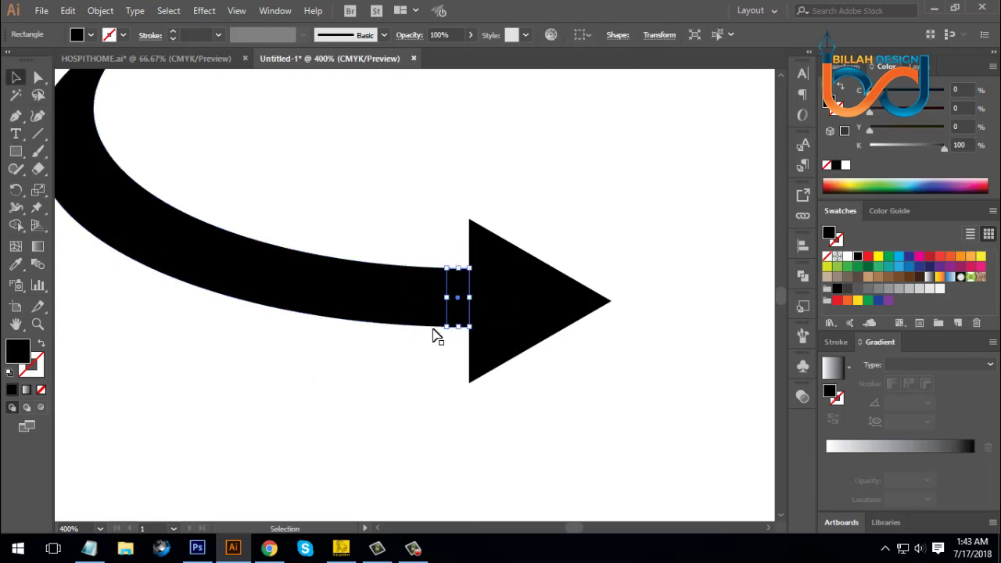
left_click(521, 322, "shift")
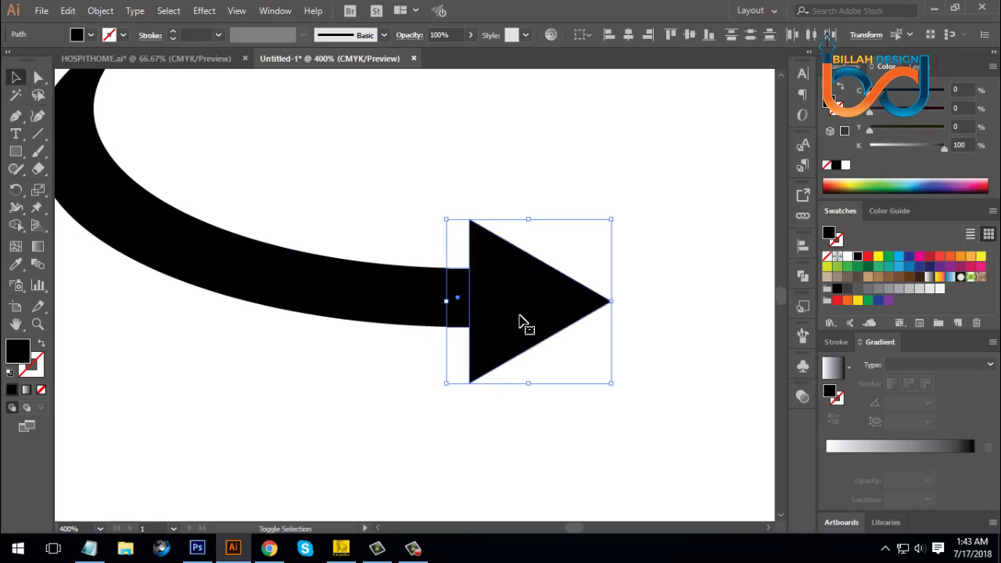
left_click(462, 299)
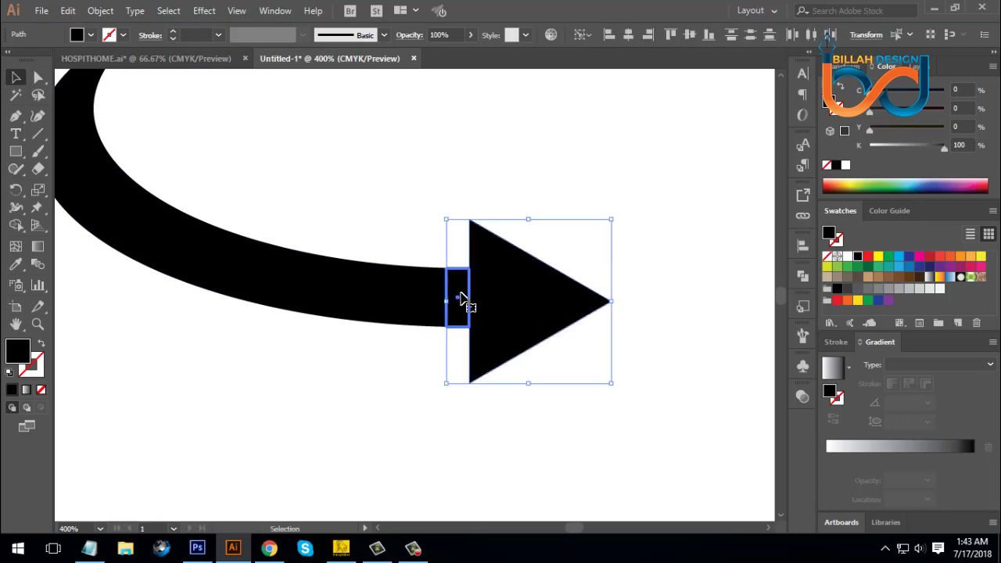
left_click(689, 34)
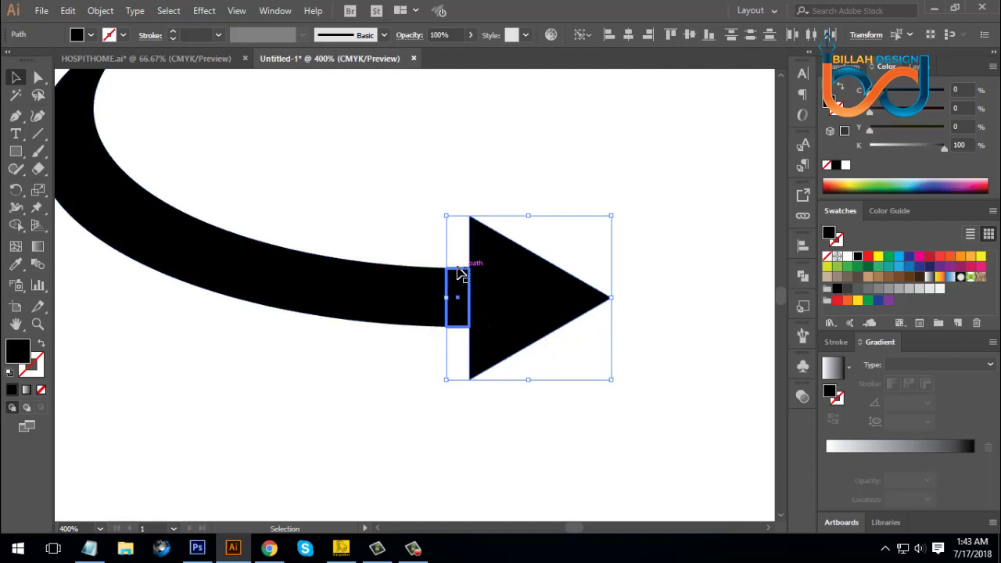
- Delete the helper rectangle and zoom out to view the whole arrow
left_click(534, 445)
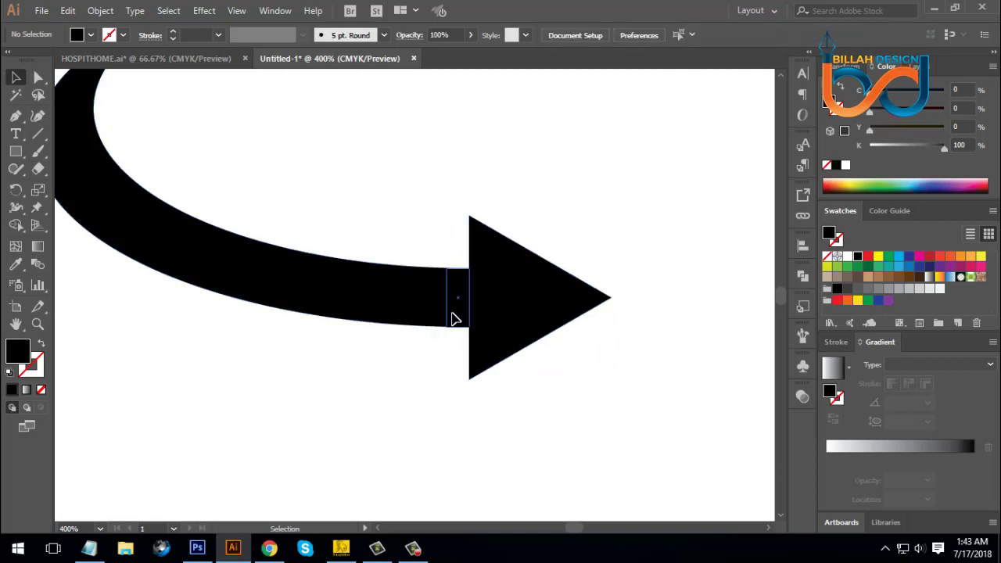
left_click_drag(456, 319, 356, 401)
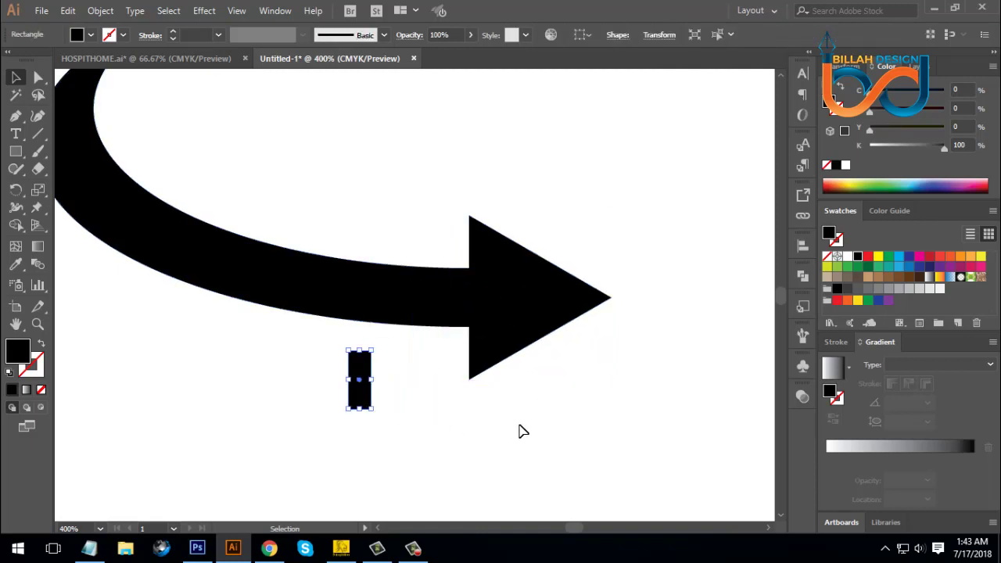
key("Delete")
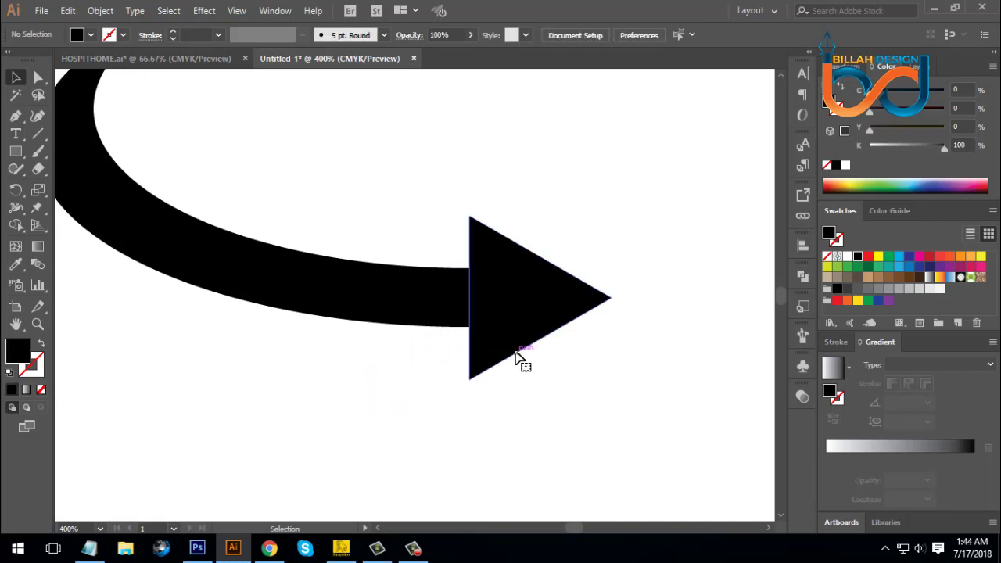
key("ctrl+minus")
key("ctrl+minus")
key("ctrl+minus")
key("ctrl+minus")
key("ctrl+minus")
key("ctrl+minus")
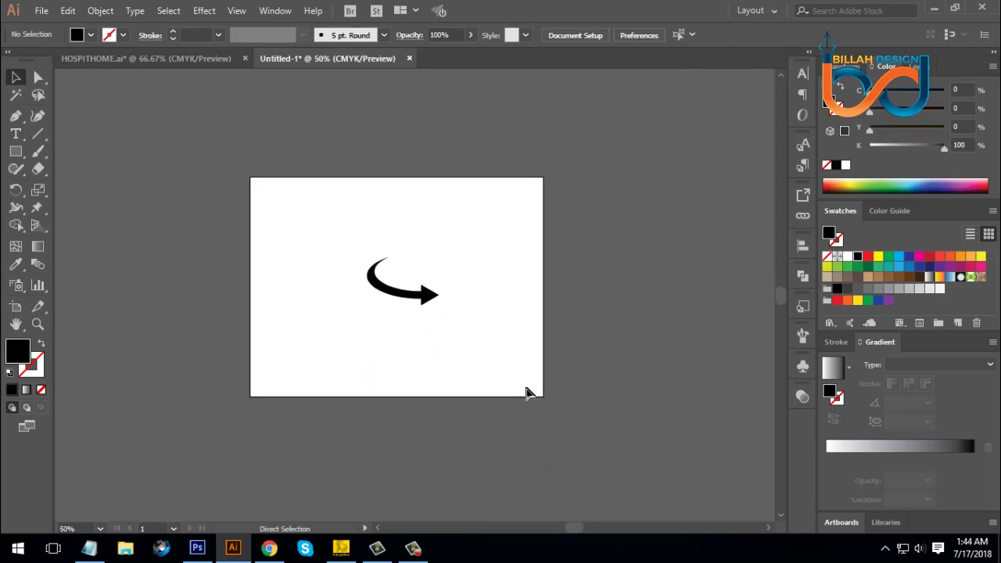
- Unite the swoosh and triangular arrowhead into one black path with Pathfinder
key("ctrl+equal")
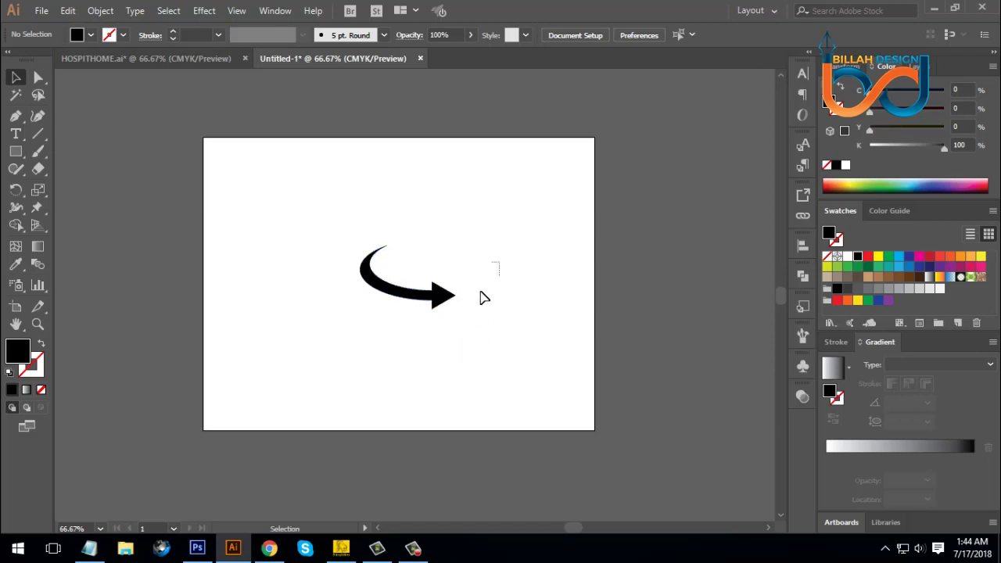
left_click_drag(482, 298, 389, 346)
left_click(803, 278)
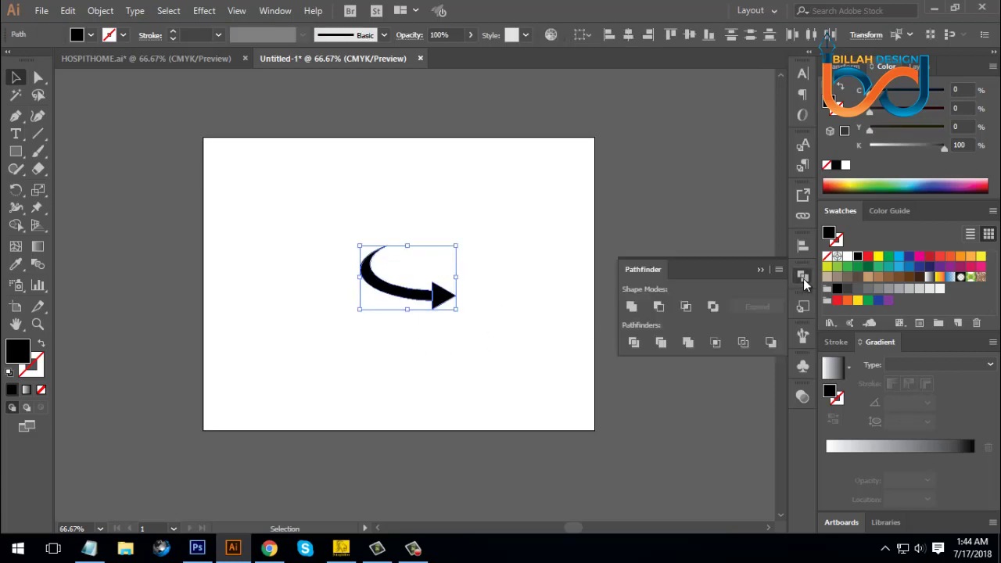
left_click(632, 307)
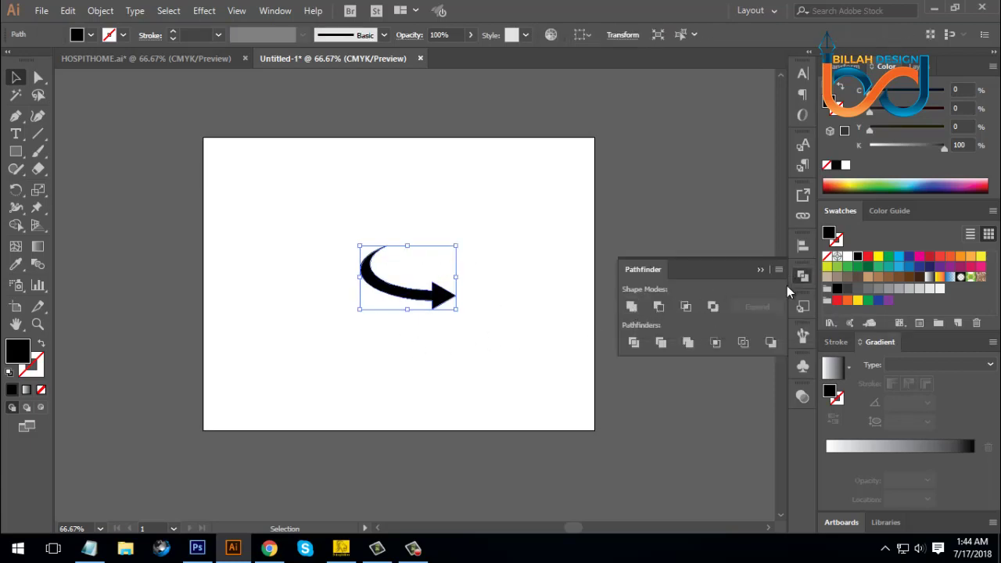
left_click(803, 279)
left_click(550, 329)
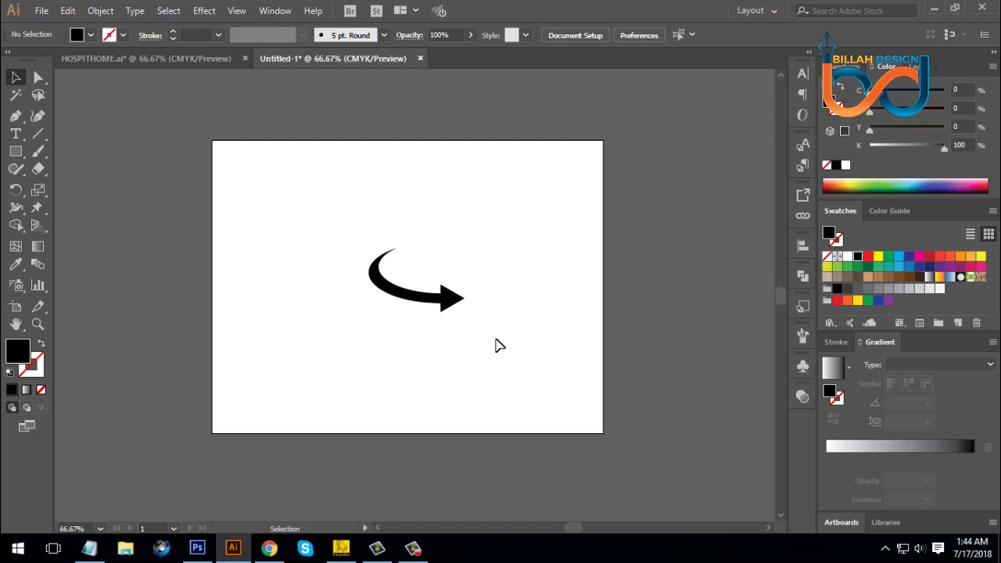
left_click(458, 306)
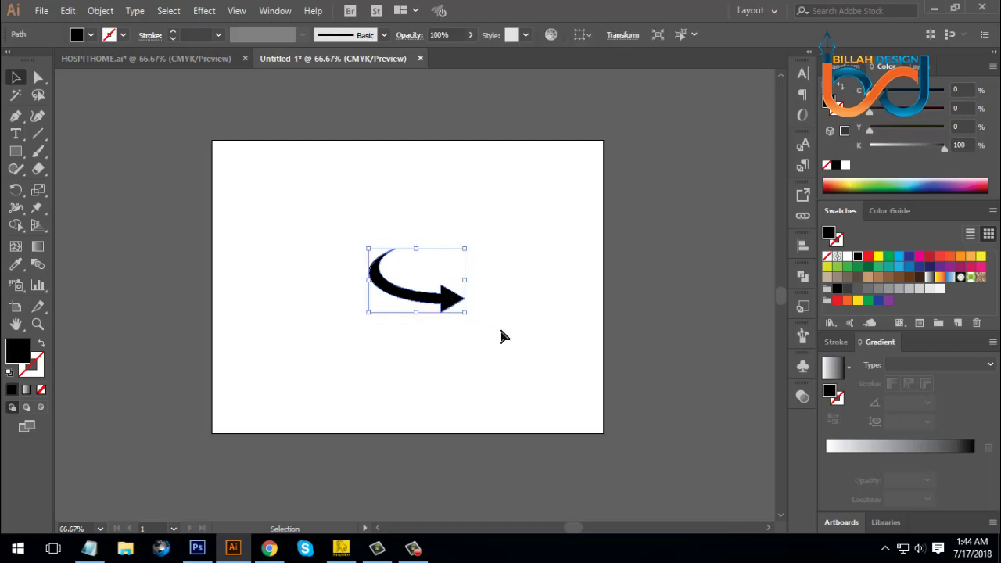
key("ctrl+1")
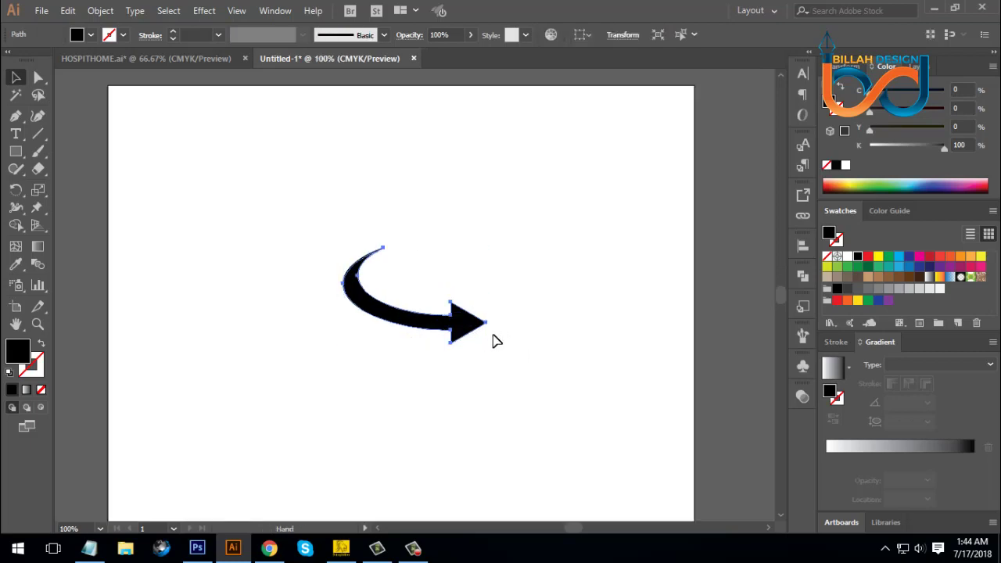
- Rotate the merged arrow about 45° so it sweeps toward the upper right
left_click_drag(489, 250, 443, 207)
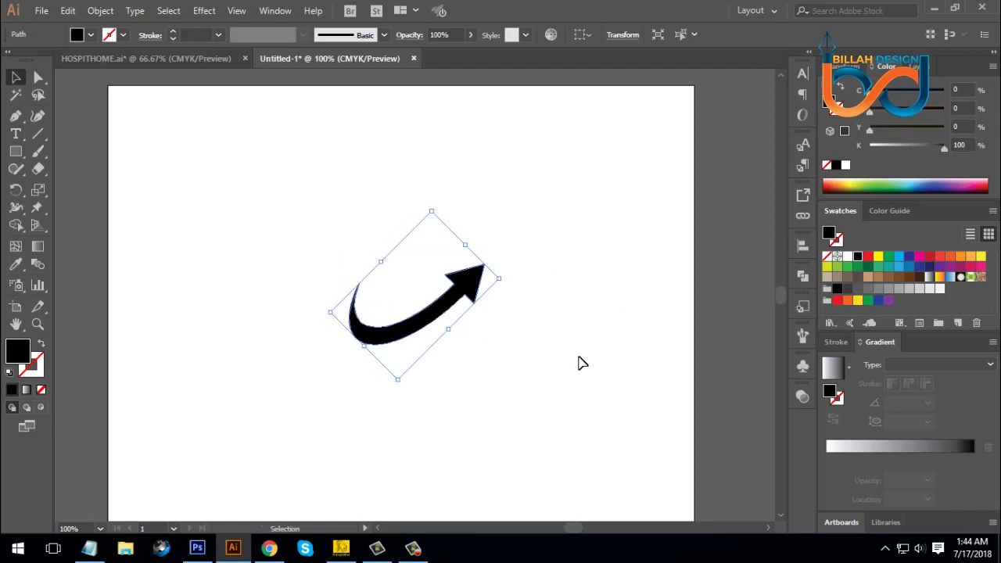
left_click(581, 389)
left_click_drag(512, 404, 536, 399)
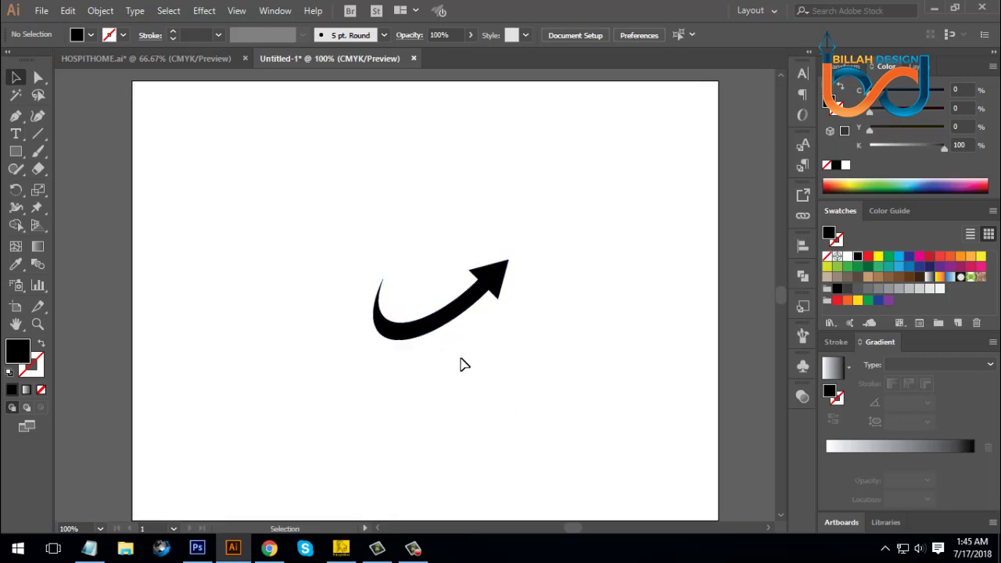
key("ctrl+equal")
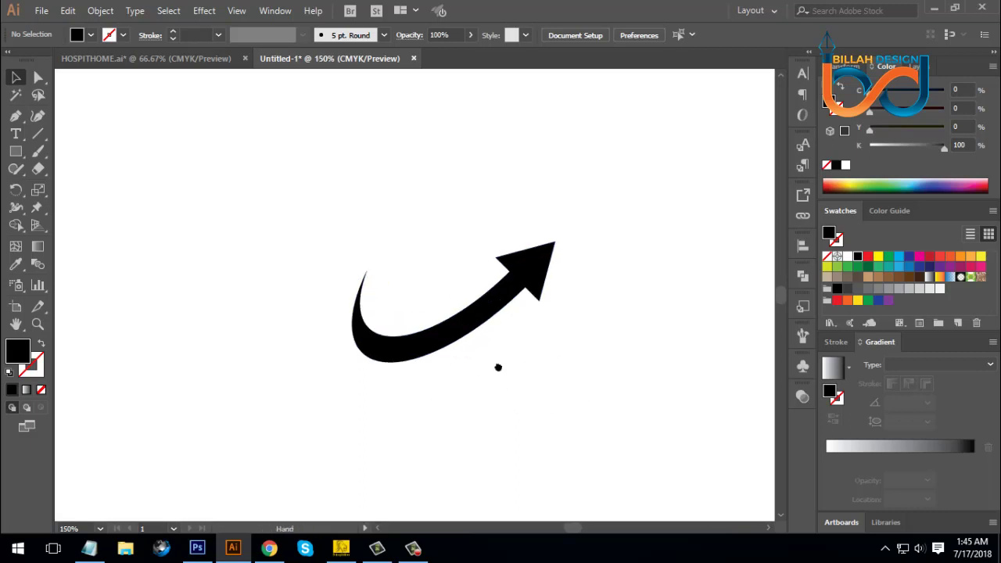
- Draw a tall black bar inside the swoosh curve
left_click(17, 152)
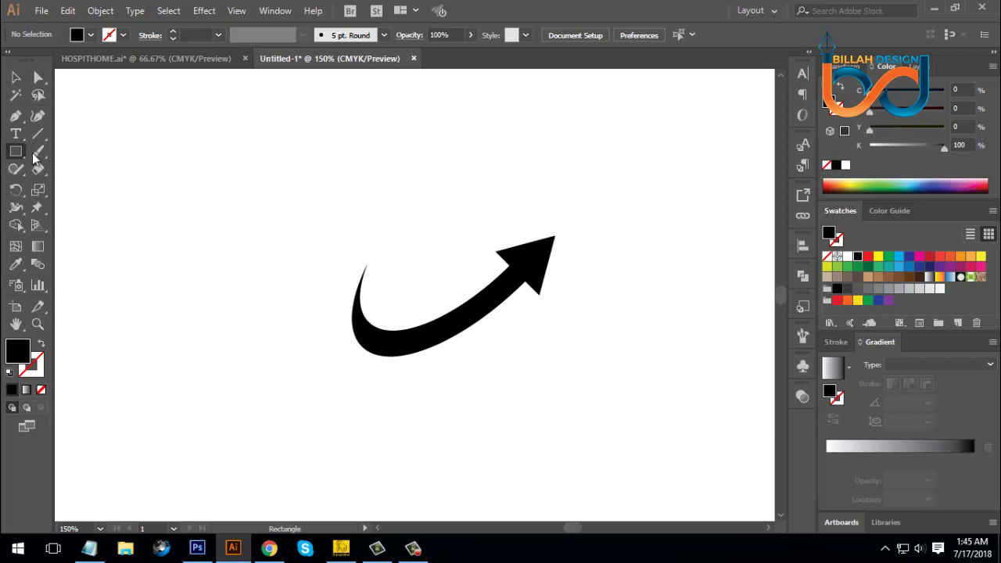
left_click_drag(375, 237, 403, 338)
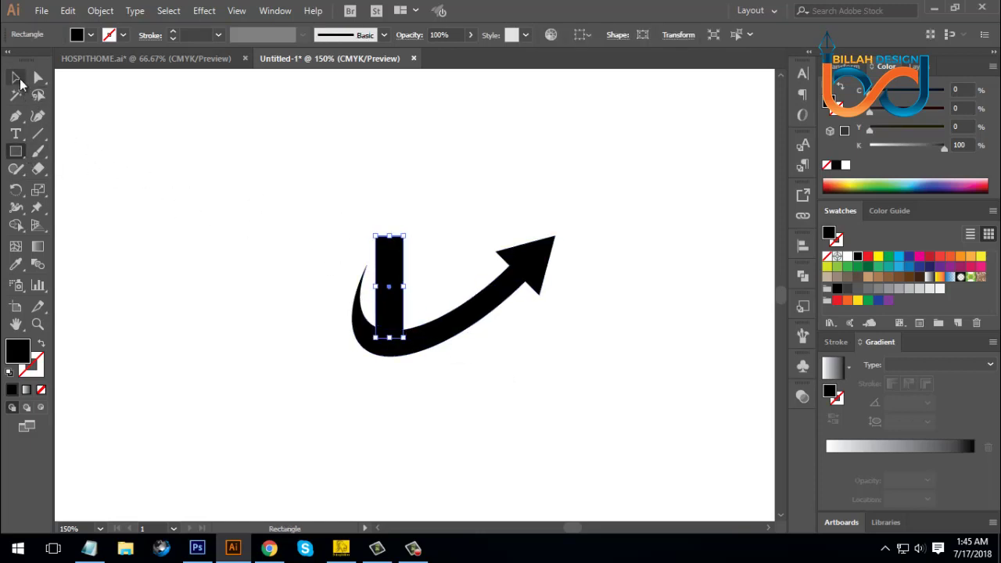
left_click(16, 76)
left_click(201, 263)
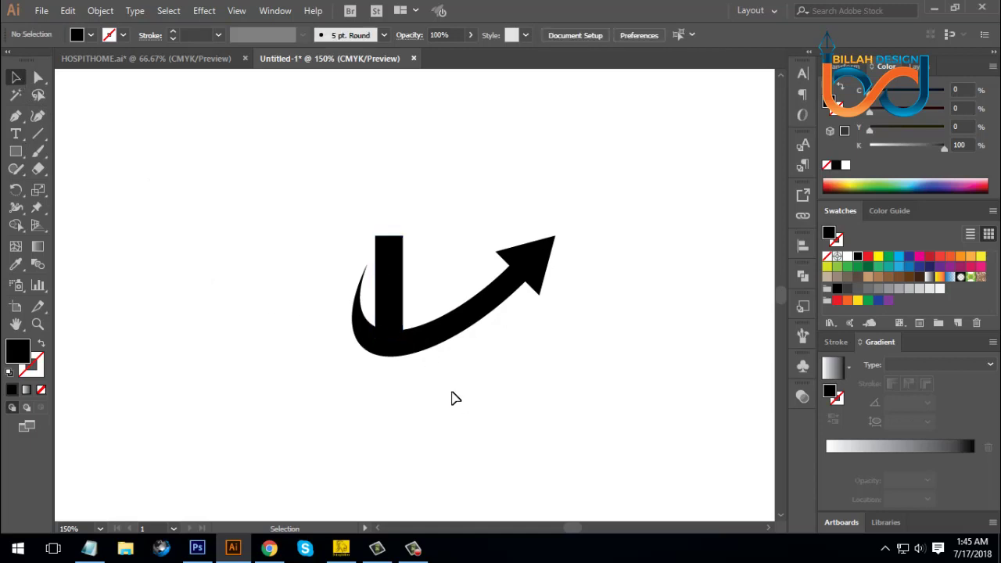
left_click(395, 305)
left_click(462, 388)
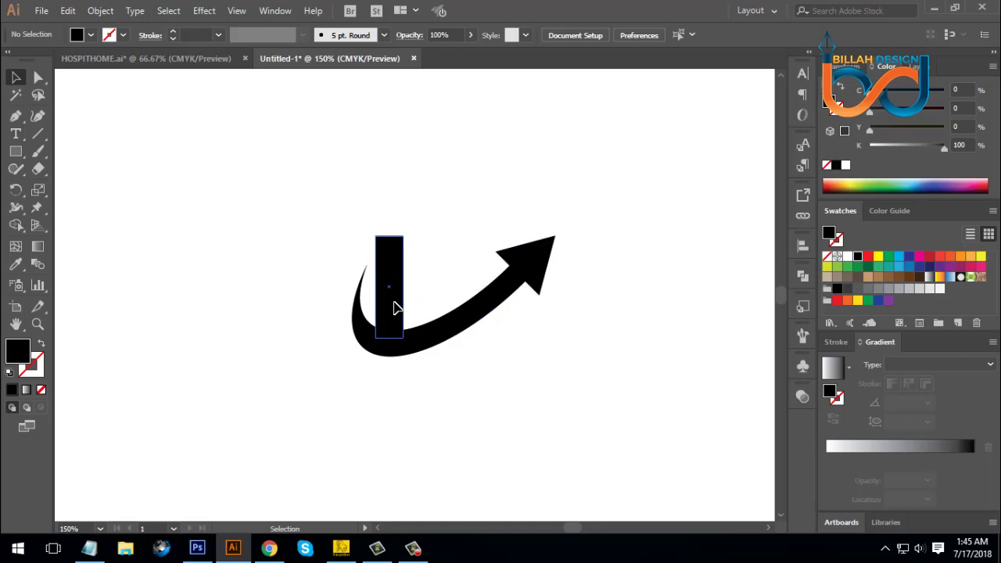
- Alt-drag two copies of the bar to the right, the last one taller, and select all three
left_click_drag(399, 304, 481, 268)
left_click(518, 353)
left_click(537, 369)
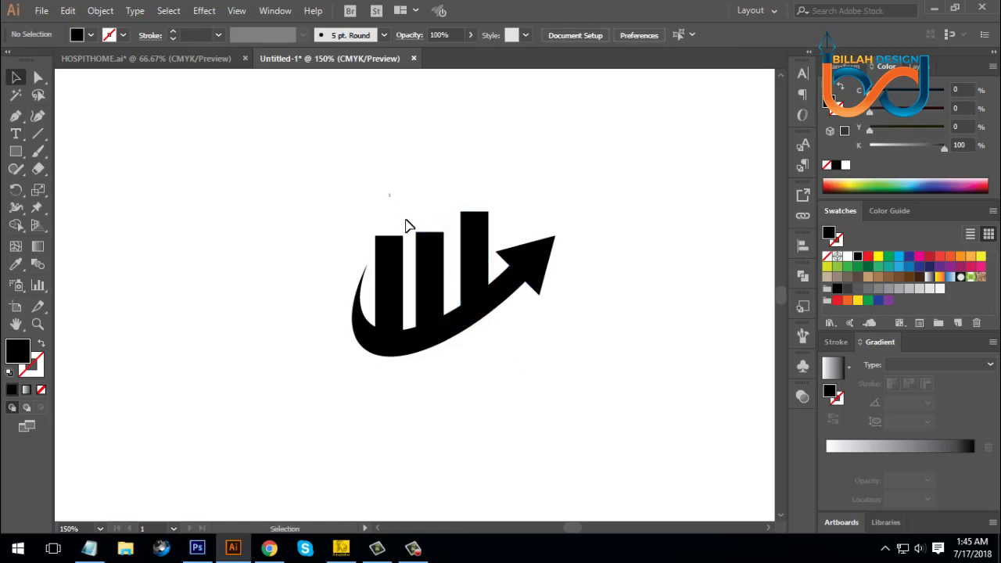
left_click_drag(388, 192, 469, 276)
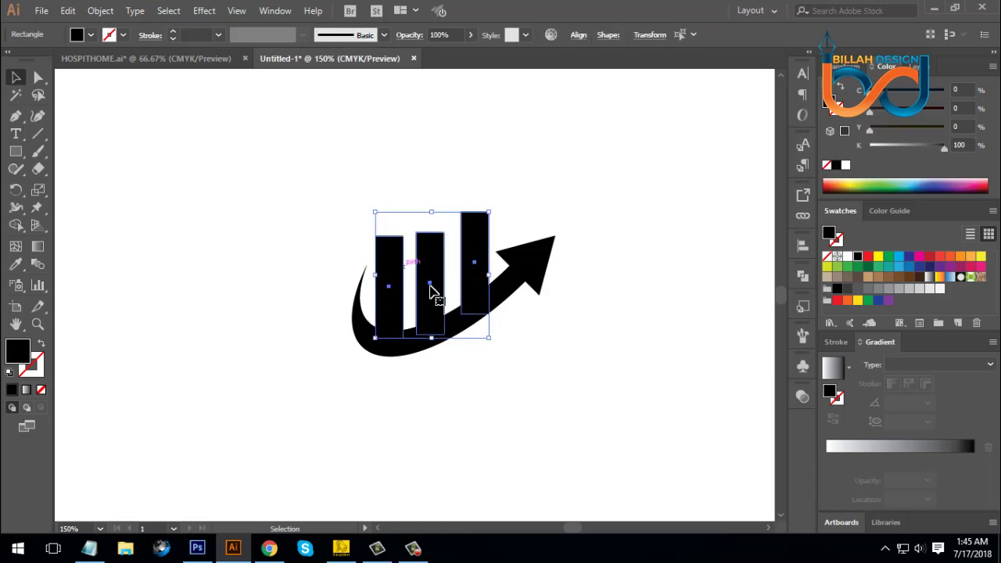
- Distribute the three bars by horizontal centre, aligned to the selection, then deselect and zoom out
left_click(578, 36)
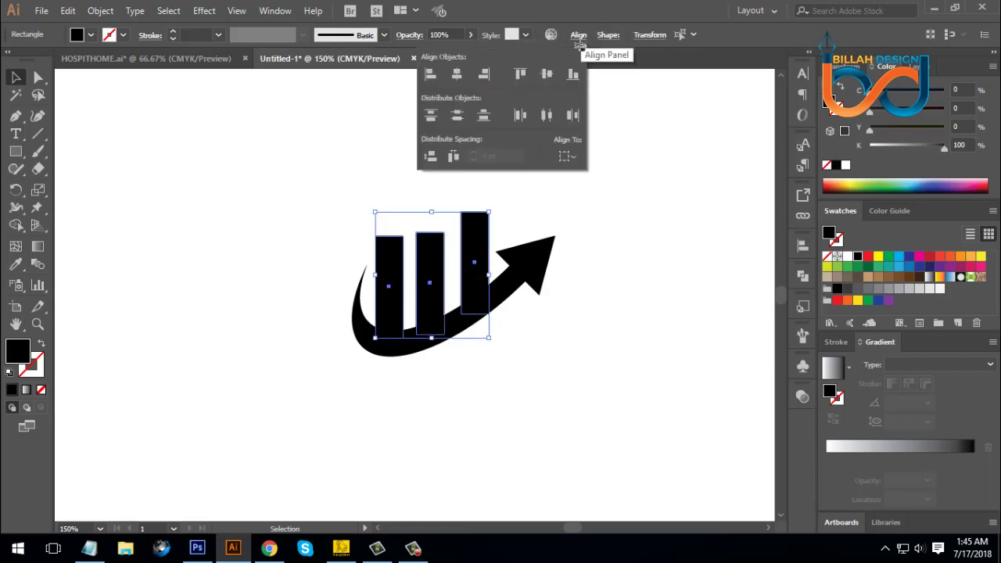
left_click(575, 158)
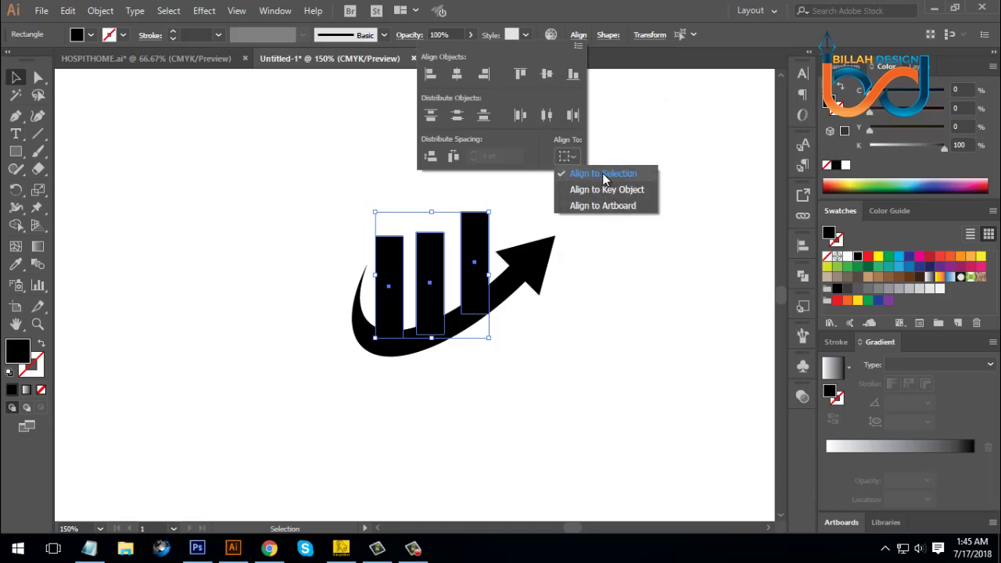
left_click(548, 117)
left_click(548, 117)
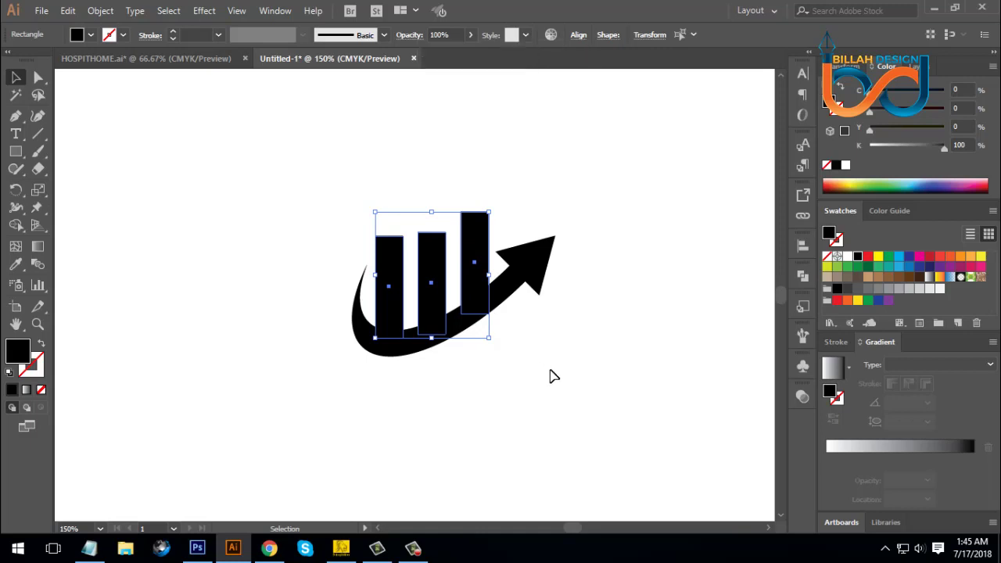
left_click(567, 388)
key("ctrl+minus")
key("ctrl+minus")
key("ctrl+minus")
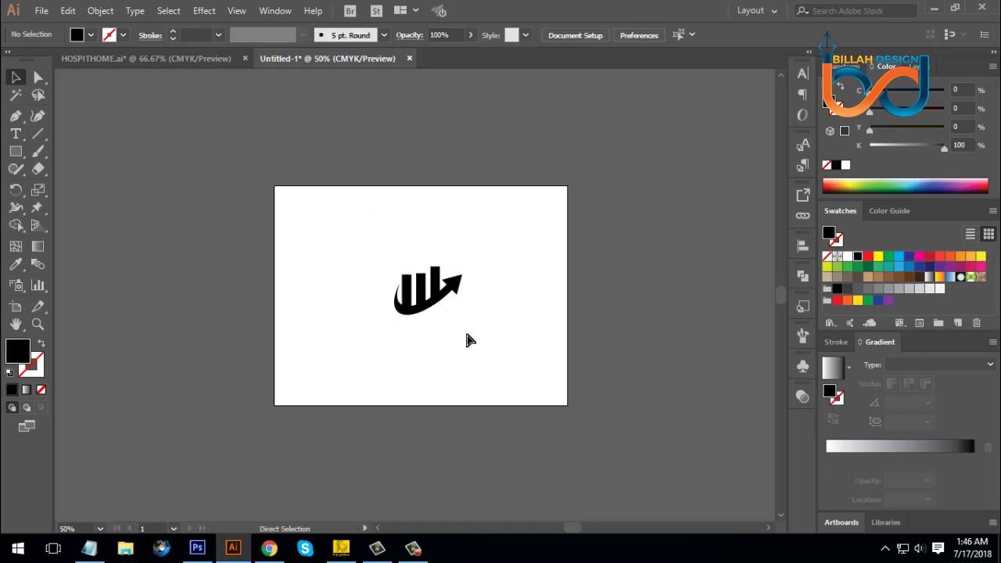
- Widen the left bar slightly and nudge it a little to the left
key("ctrl+plus")
key("ctrl+plus")
key("ctrl+plus")
key("ctrl+plus")
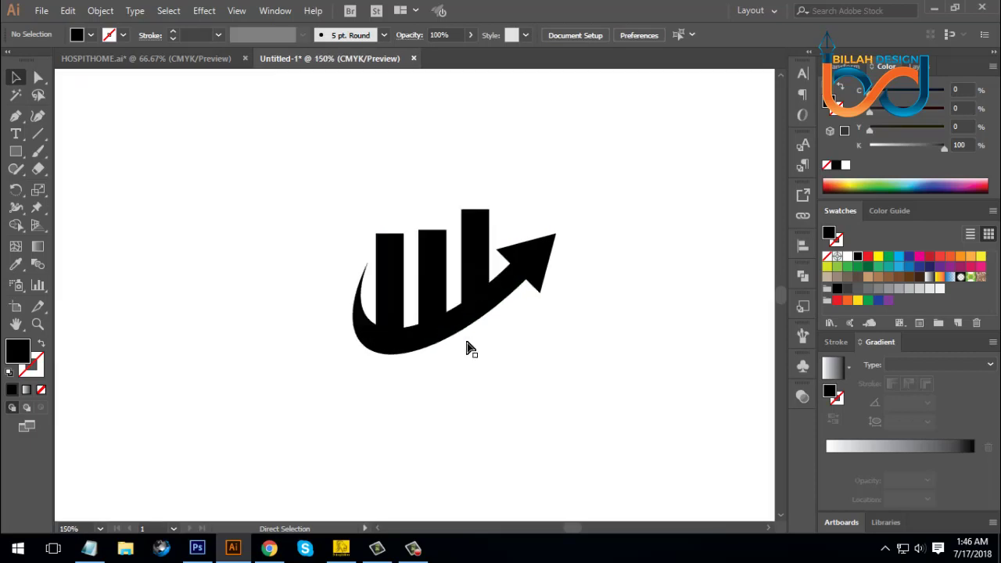
left_click(391, 280)
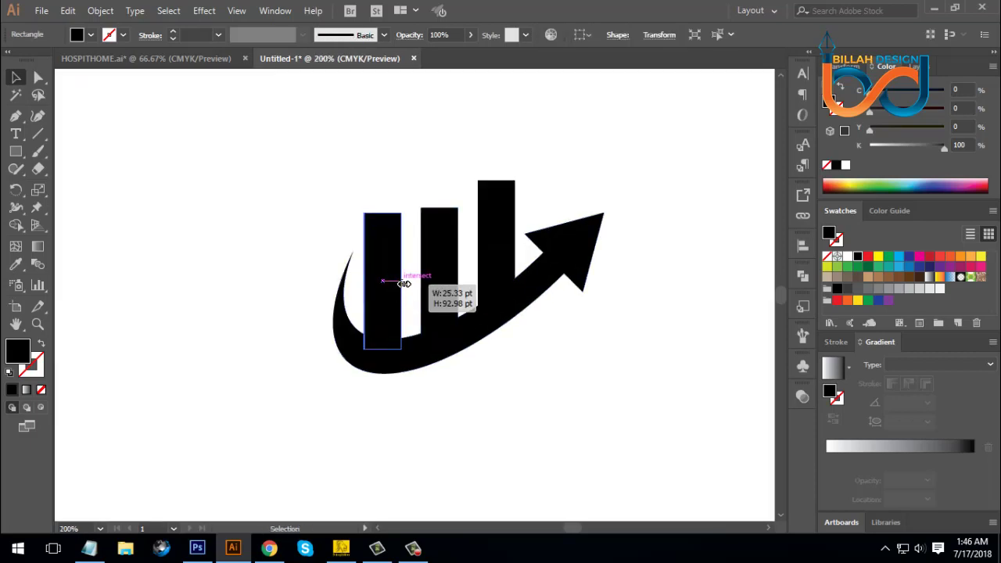
left_click_drag(404, 283, 406, 284)
left_click(495, 404)
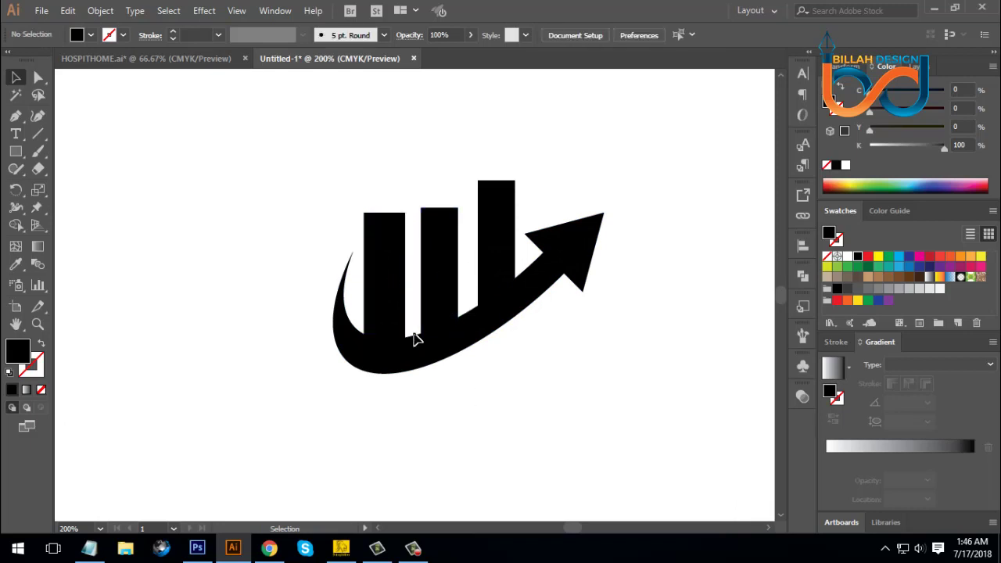
left_click(393, 298)
key("Left")
key("Left")
key("Left")
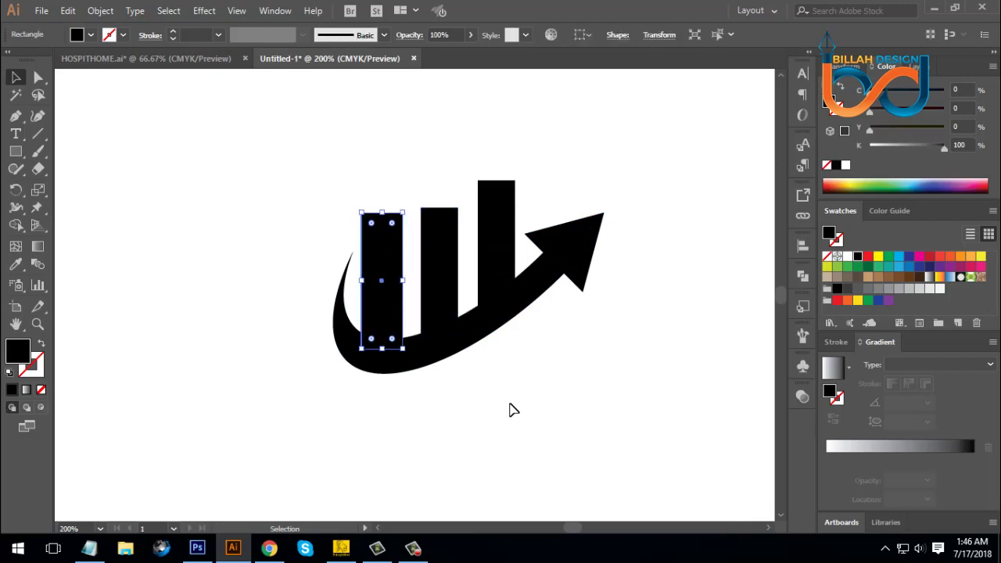
left_click(517, 409)
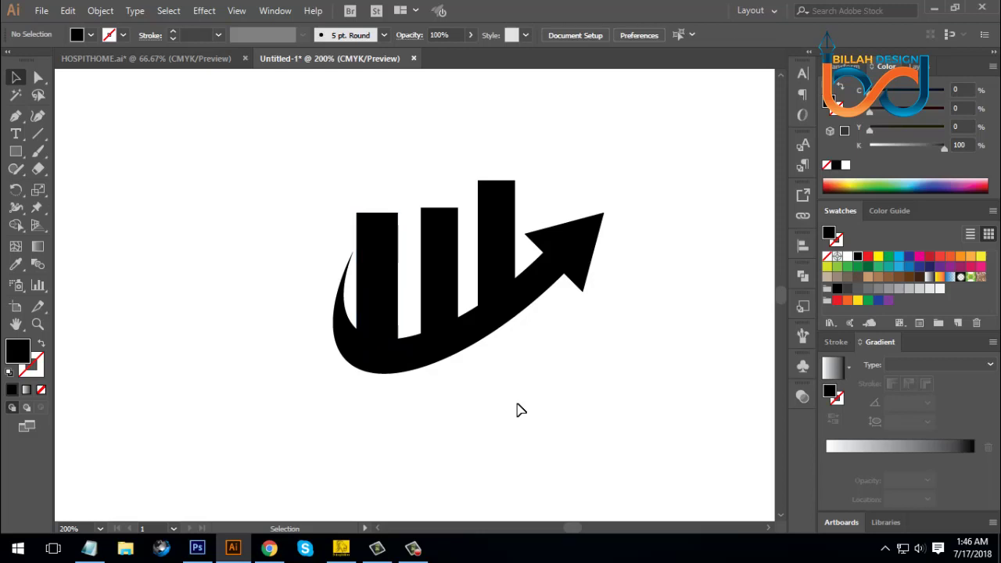
left_click(393, 331)
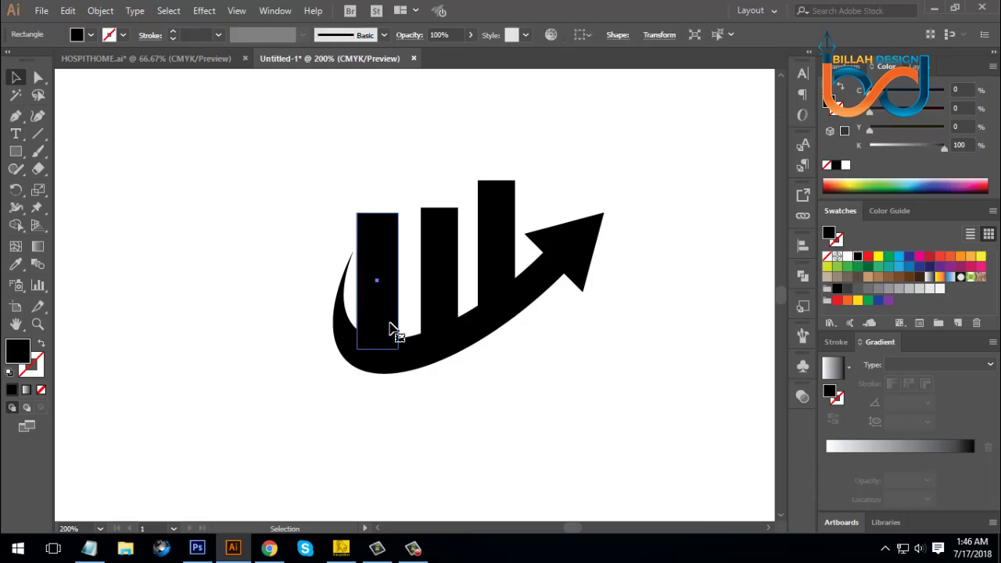
left_click(500, 415)
- Delete the middle and tall right bars, then duplicate the widened left bar to the right
left_click(440, 250)
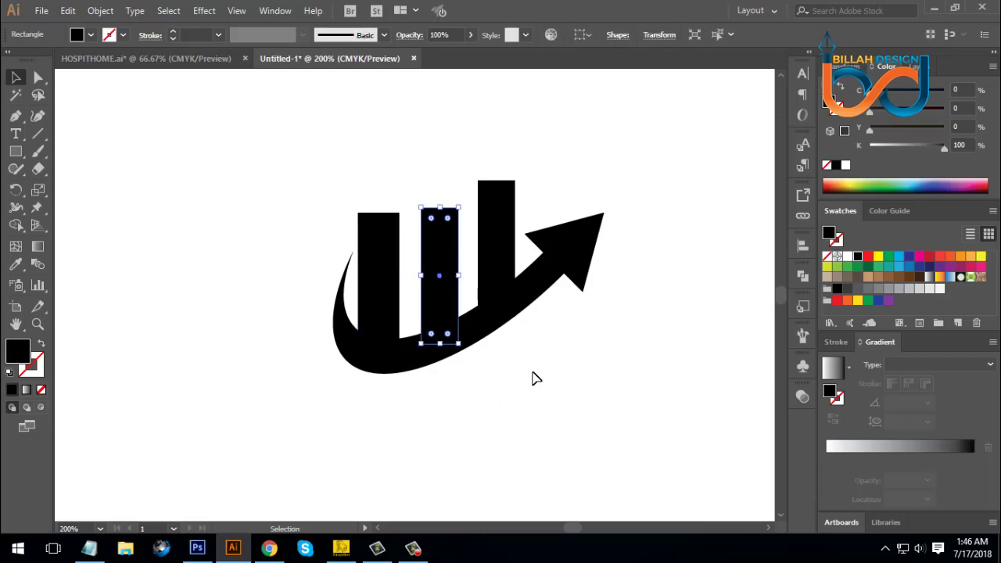
key("Delete")
left_click(503, 242)
key("Delete")
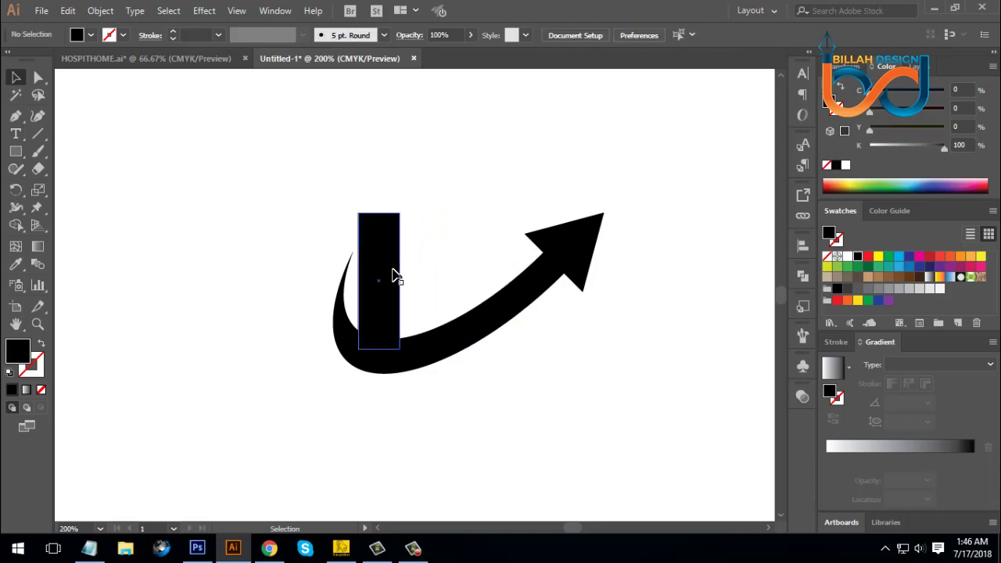
left_click_drag(393, 271, 509, 243)
left_click(525, 358)
- Select all three bars and distribute their horizontal centres evenly, then zoom out
left_click(554, 375)
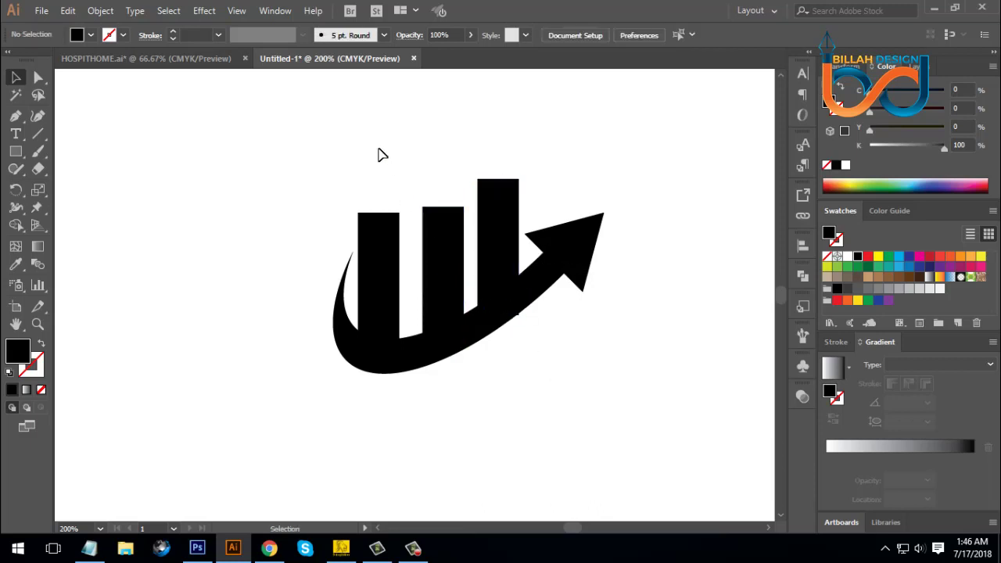
left_click_drag(380, 150, 493, 270)
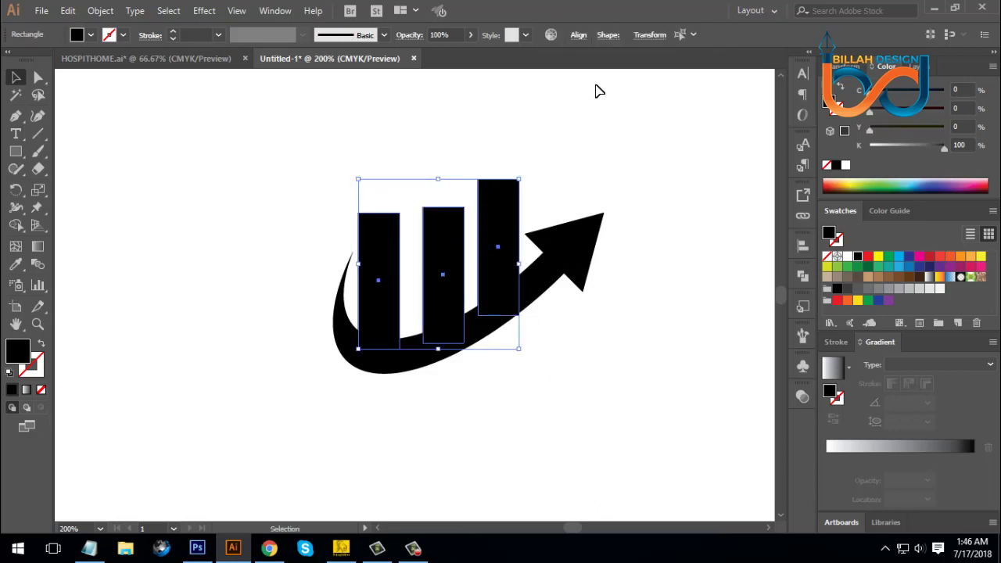
left_click(579, 35)
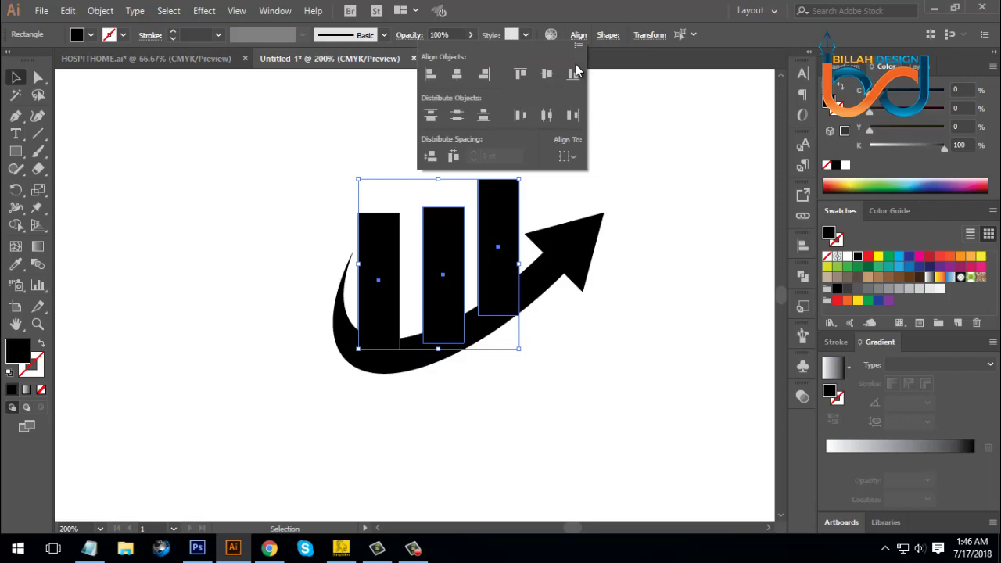
left_click(552, 117)
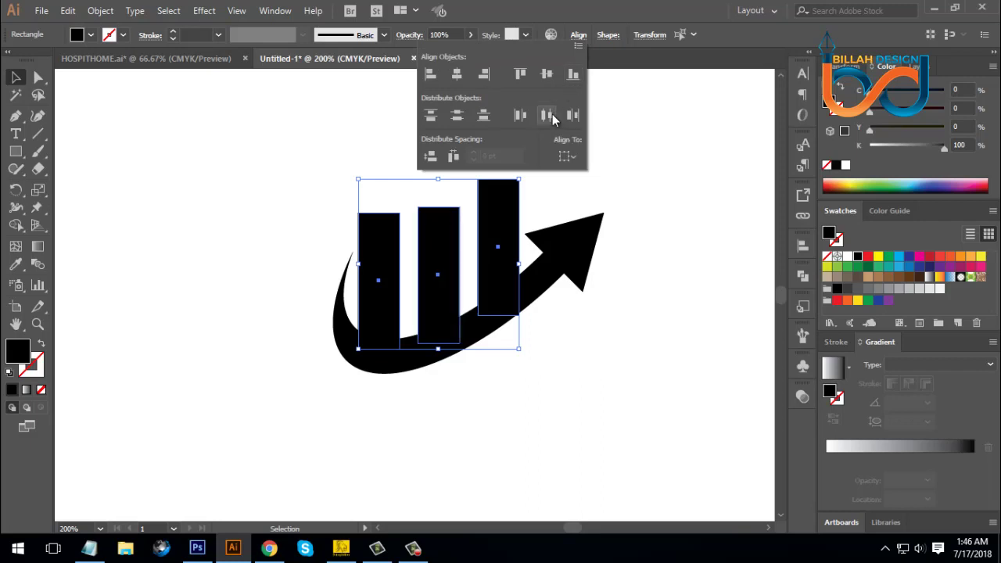
left_click(626, 331)
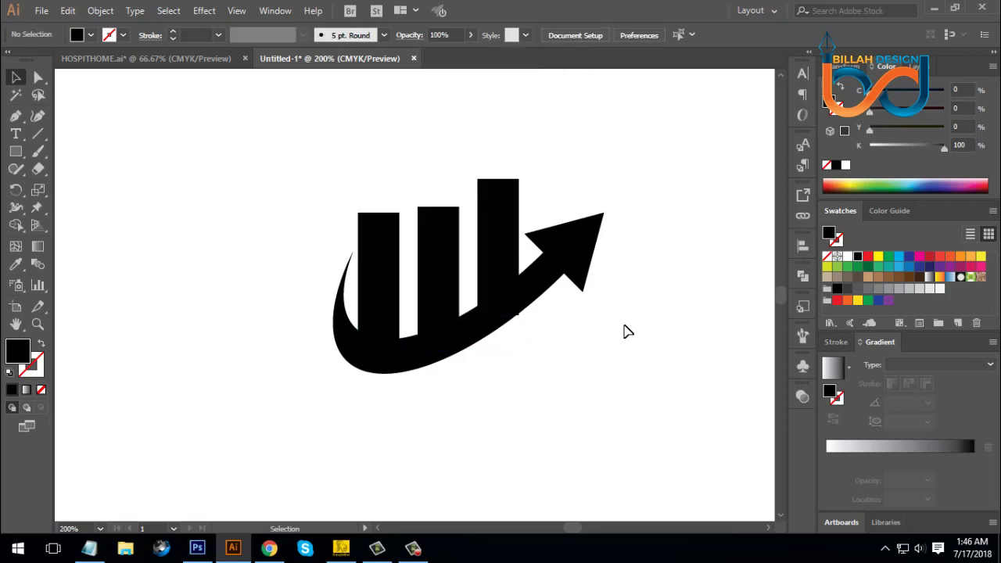
key("ctrl+minus")
key("ctrl+minus")
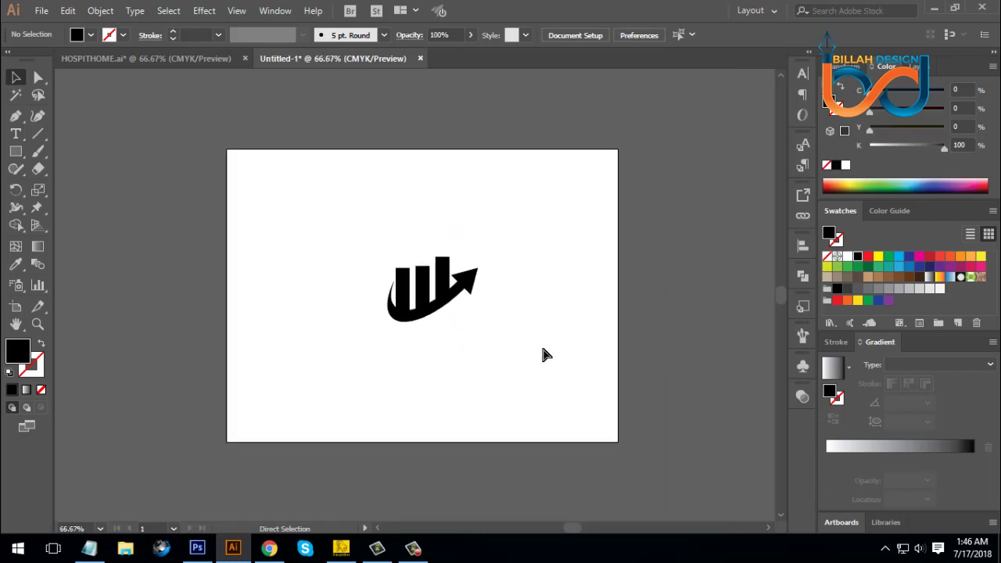
- Roughly adjust the bar heights, lowering the middle bar's top and raising the third bar
key("ctrl+plus")
key("ctrl+plus")
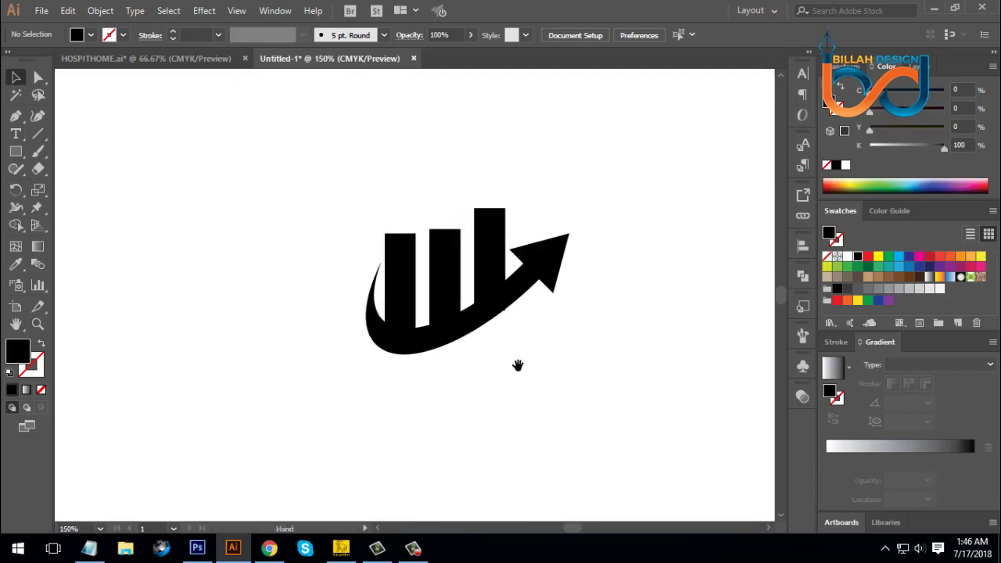
left_click(412, 283)
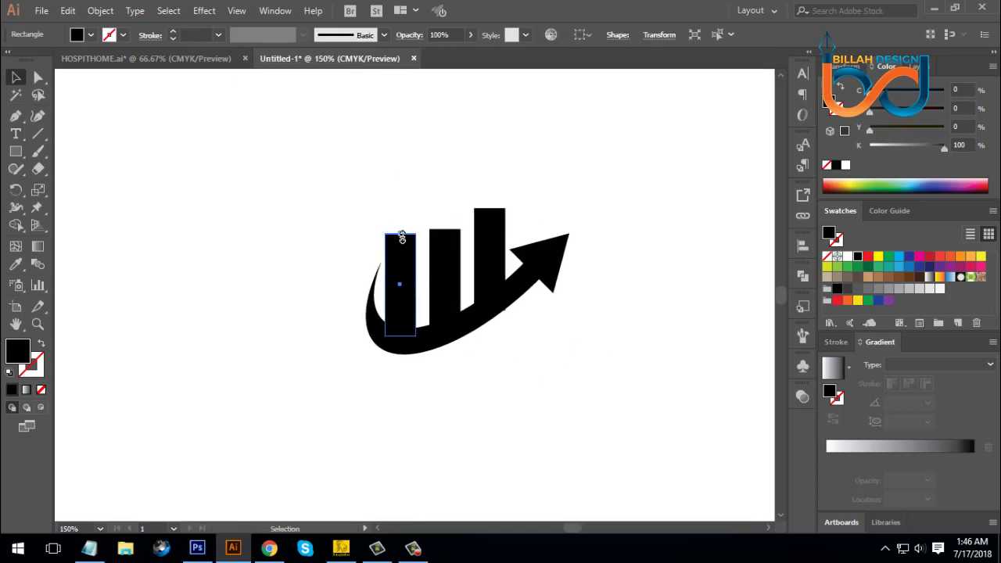
left_click_drag(399, 234, 401, 208)
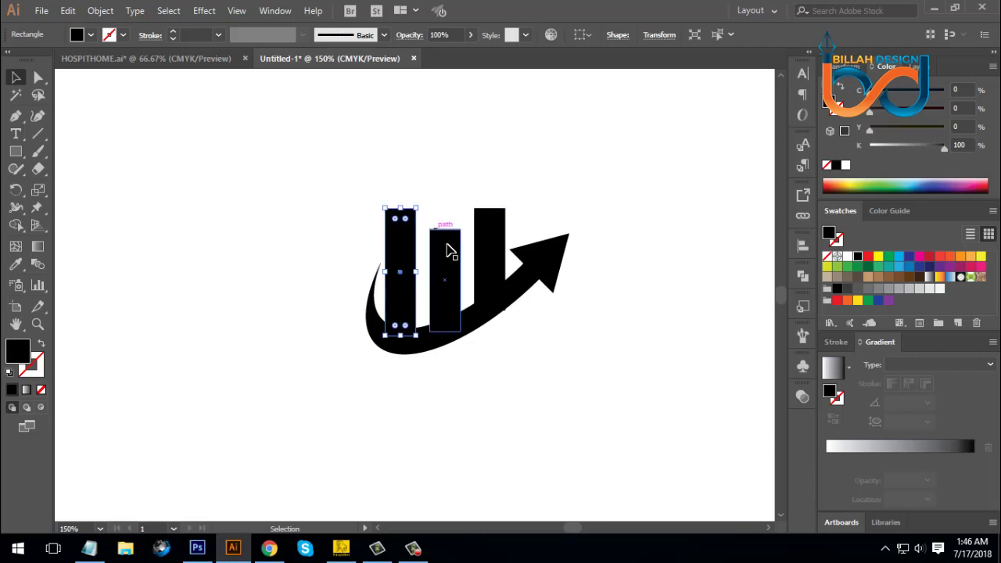
left_click(447, 244)
left_click_drag(447, 239, 446, 253)
left_click(480, 246)
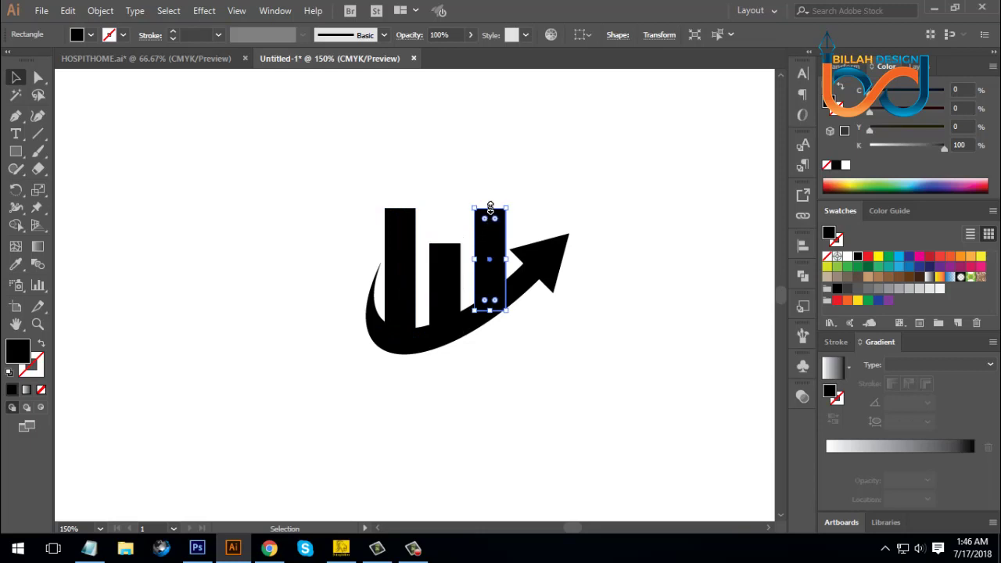
left_click_drag(489, 209, 500, 193)
left_click(467, 262)
- Resize the left bar to about 76.83 pt and the third bar to 103 pt tall
left_click(407, 258)
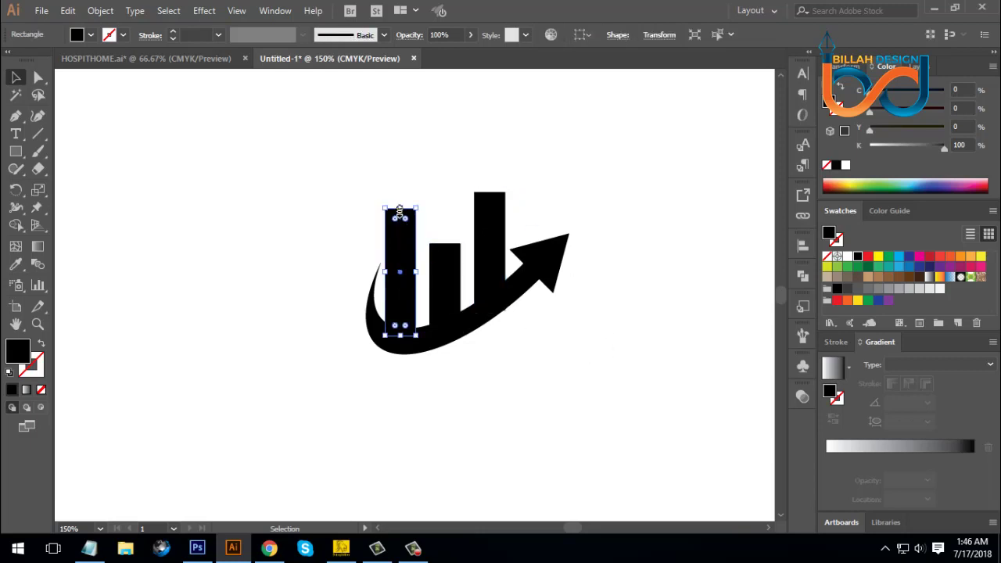
left_click_drag(399, 210, 447, 231)
left_click(465, 301)
left_click(449, 269)
left_click(501, 291)
left_click(500, 291)
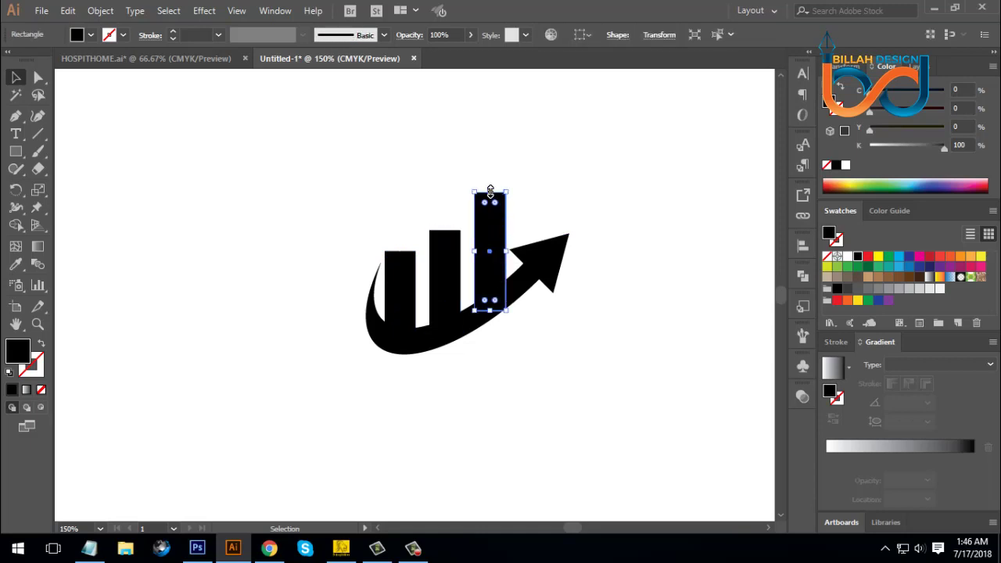
left_click_drag(489, 194, 490, 197)
left_click(509, 313)
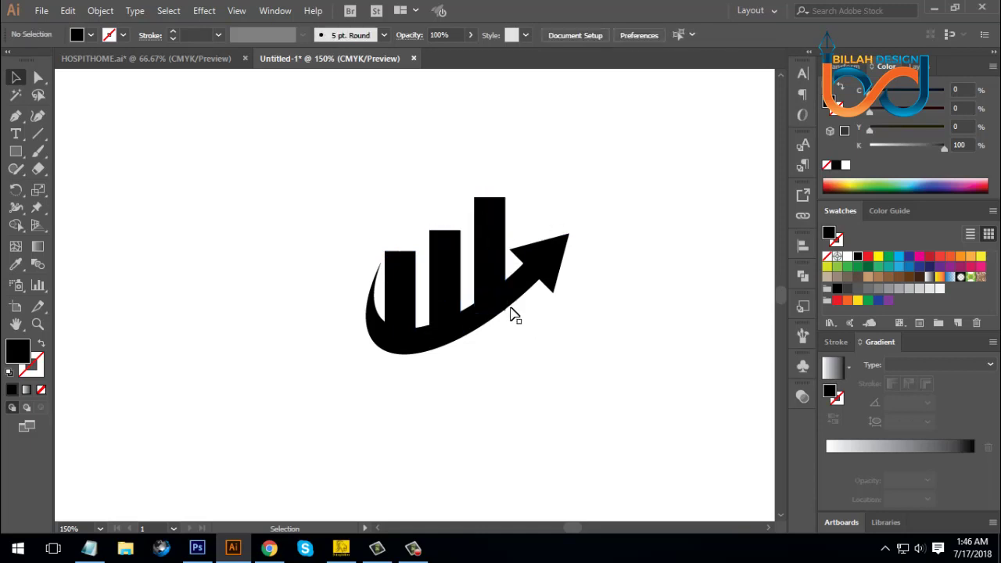
- Raise the middle bar to 100 pt and the left bar to 86.67 pt tall
left_click(449, 259)
left_click_drag(445, 224, 446, 222)
left_click(397, 270)
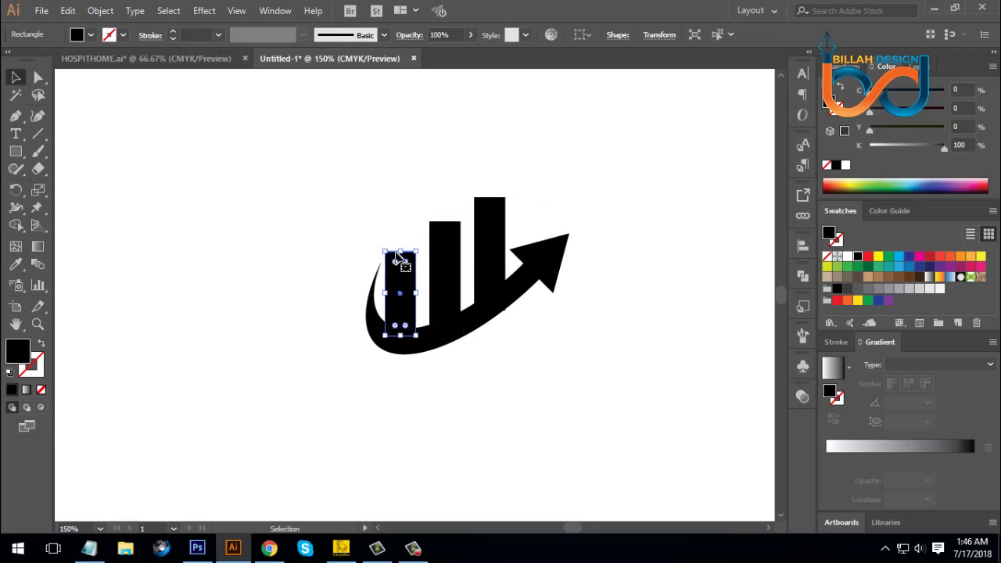
left_click_drag(398, 250, 489, 186)
left_click(494, 363)
left_click(446, 269)
left_click(561, 348)
left_click(492, 210)
left_click(578, 386)
key("ctrl+minus")
key("ctrl+minus")
key("ctrl+plus")
- Fill the swoosh arrow with the red swatch
key("space")
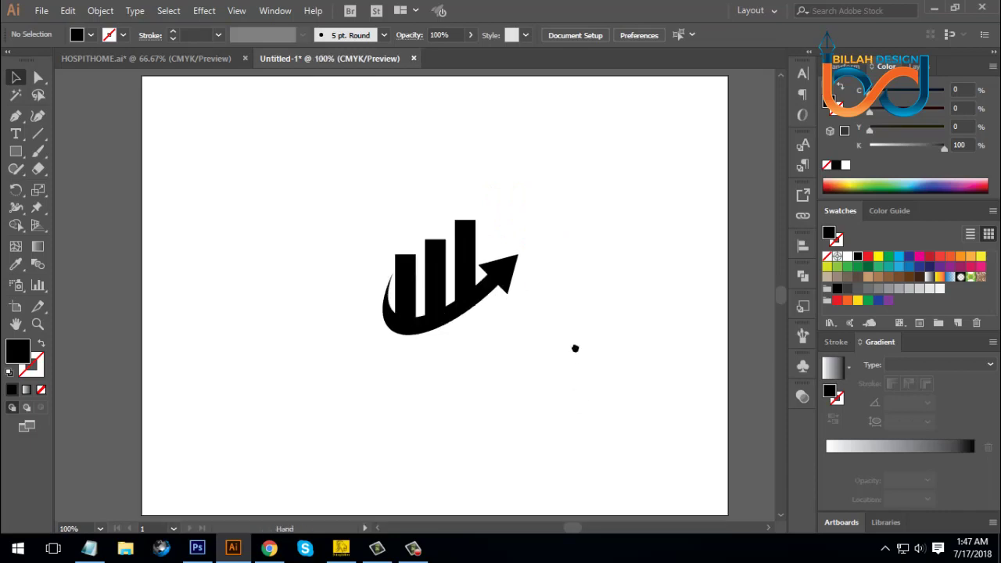
left_click_drag(575, 348, 566, 358)
left_click(509, 301)
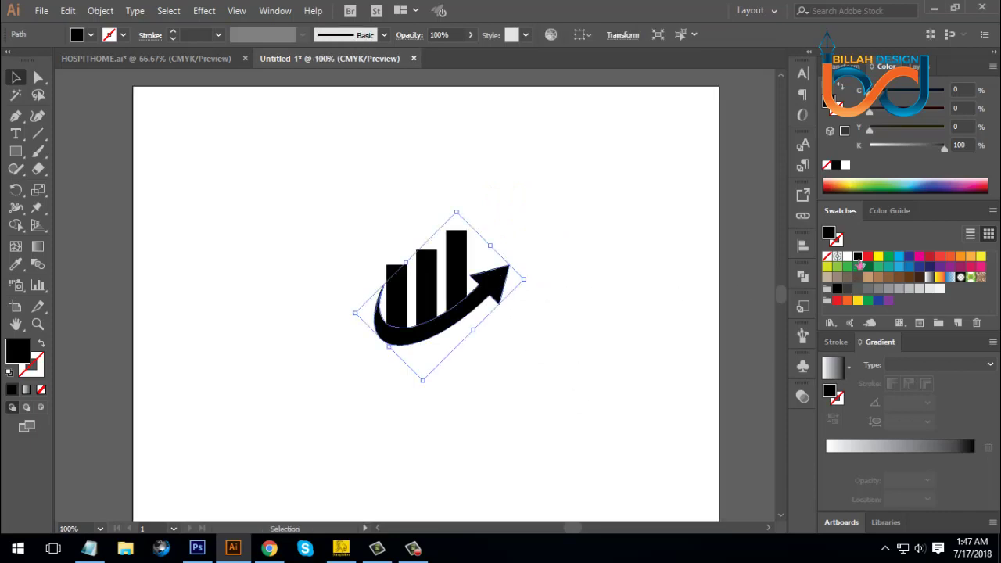
left_click(866, 258)
left_click(571, 347)
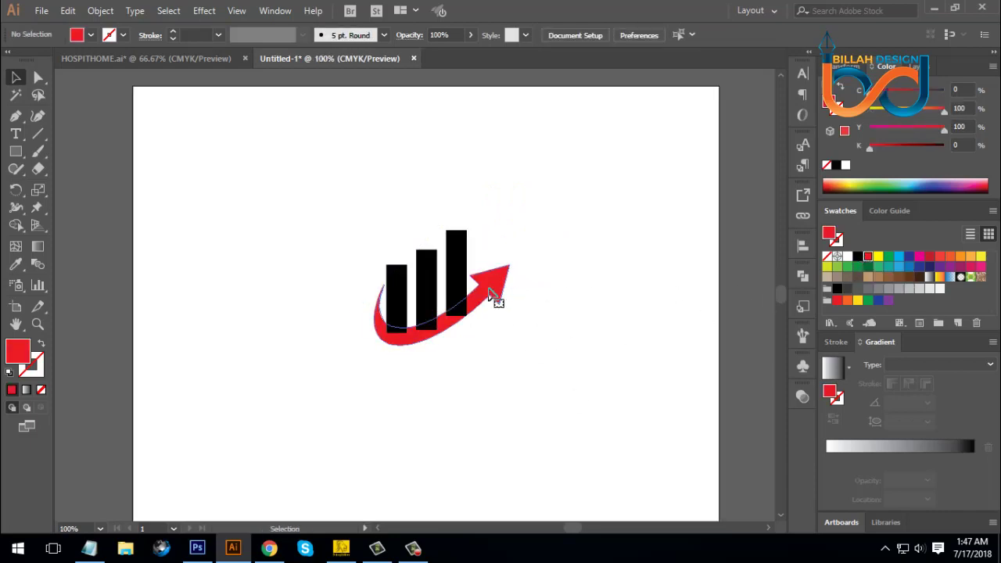
left_click(495, 297)
left_click(509, 343)
left_click(501, 295)
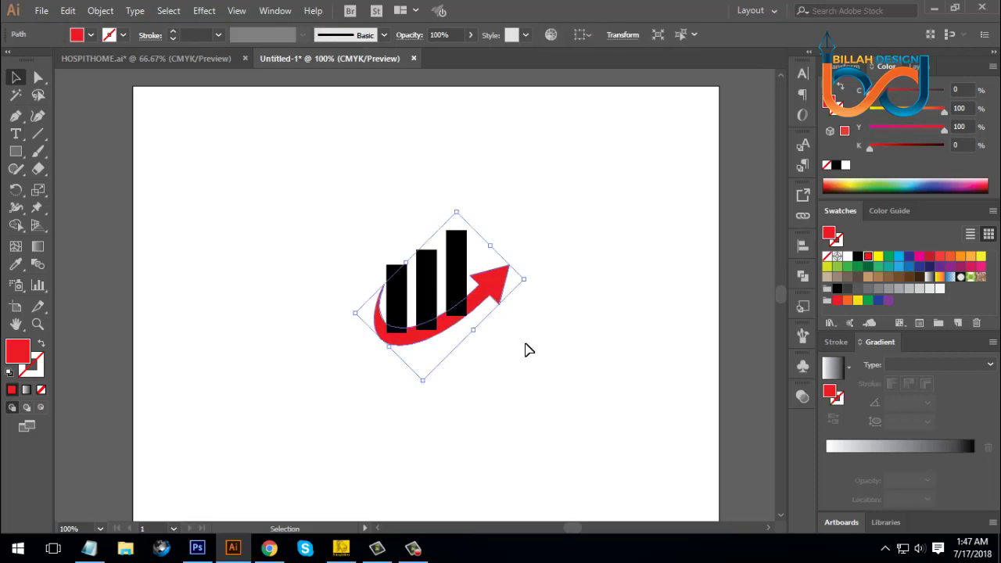
left_click(528, 348)
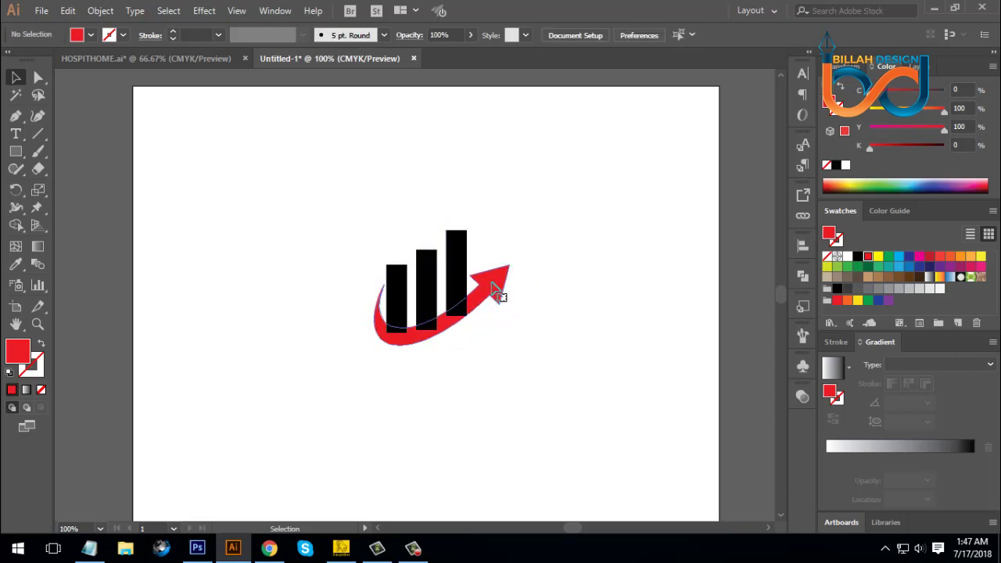
- Bring the red arrow to the front, in front of the black bars
left_click(496, 291)
right_click(494, 294)
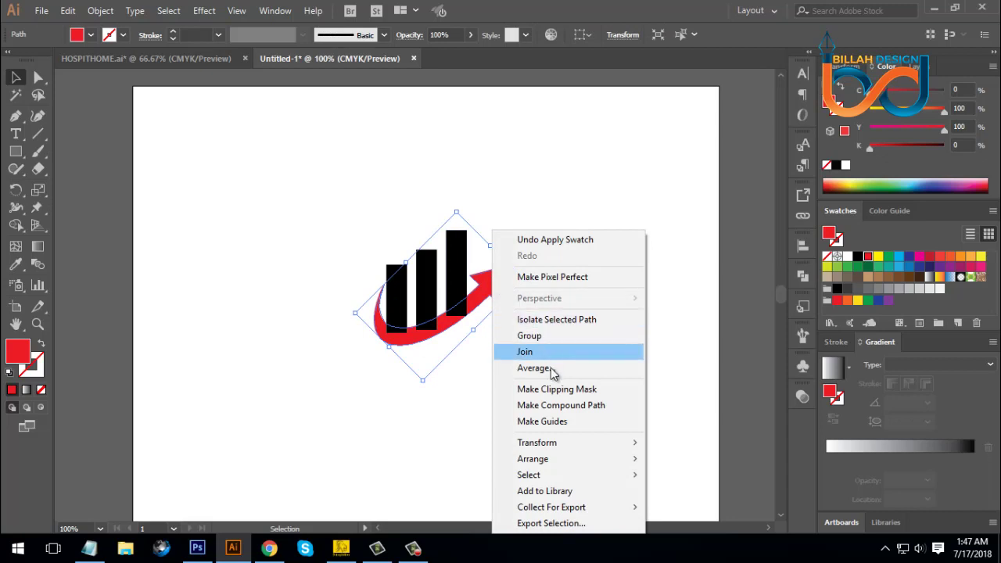
mouse_move(569, 460)
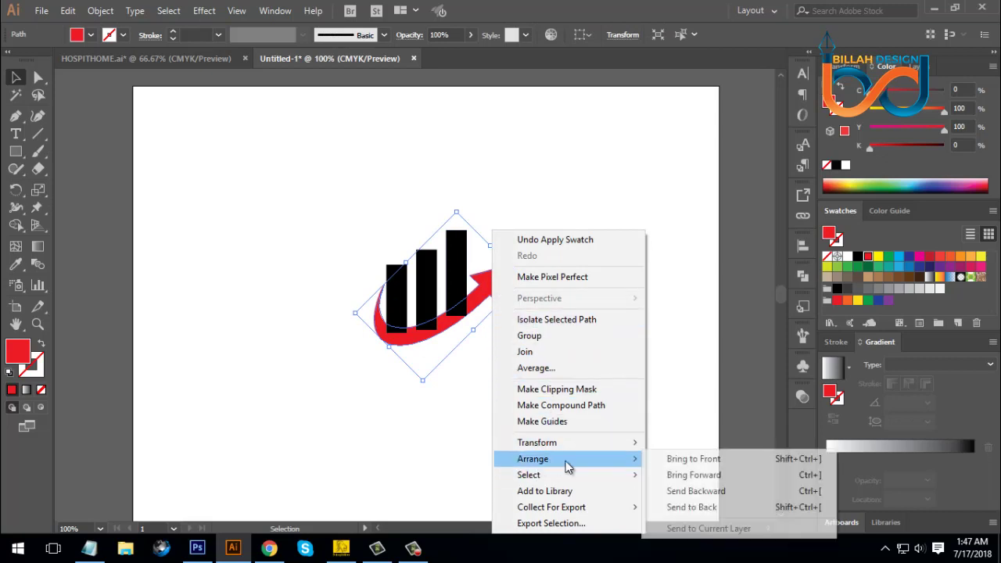
left_click(678, 459)
left_click(529, 425)
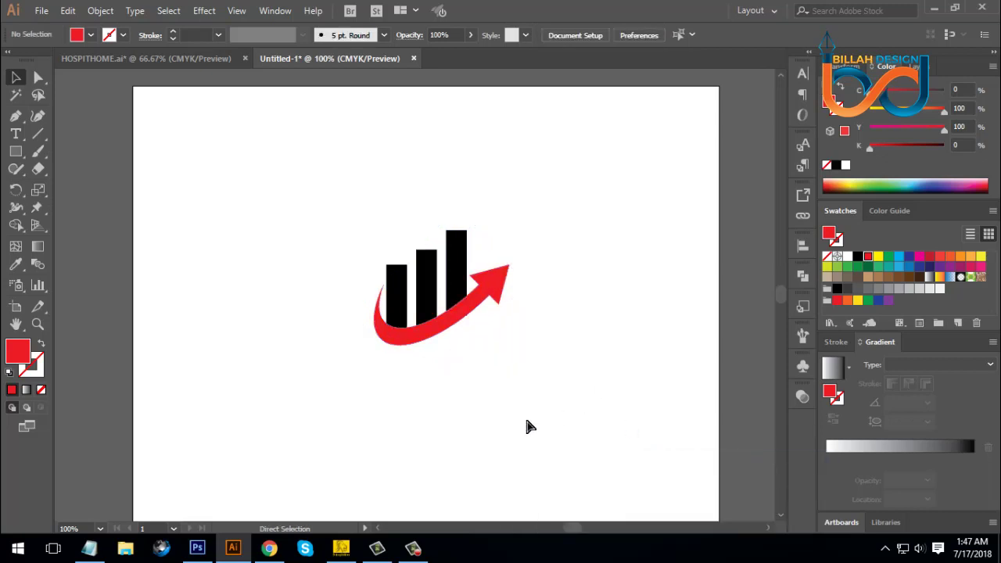
key("ctrl+plus")
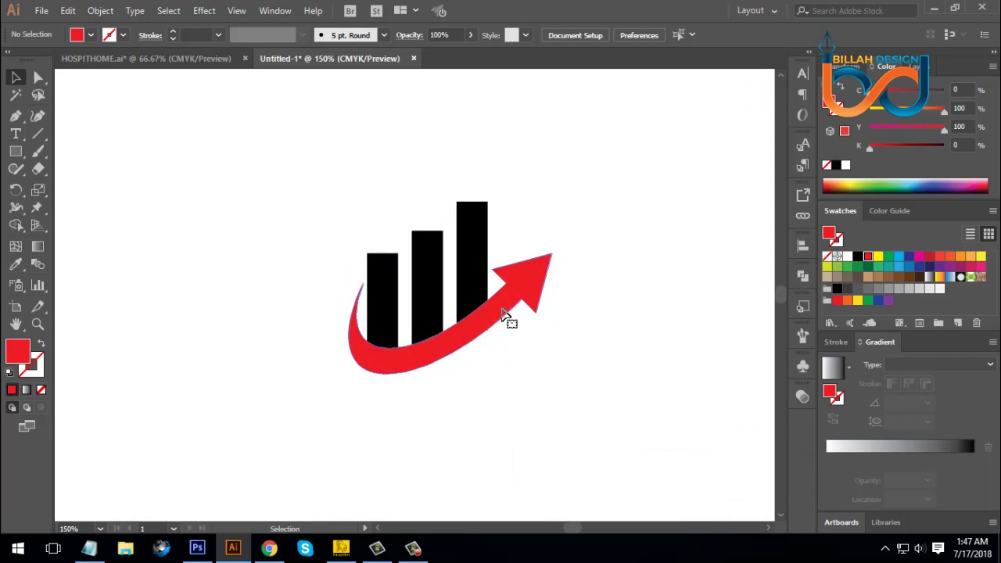
left_click(509, 321)
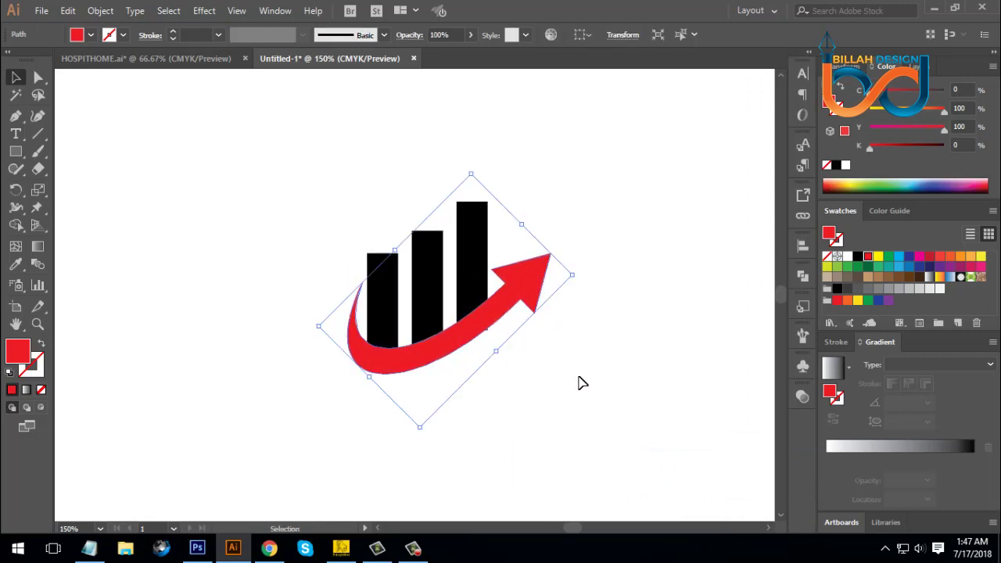
left_click(575, 387)
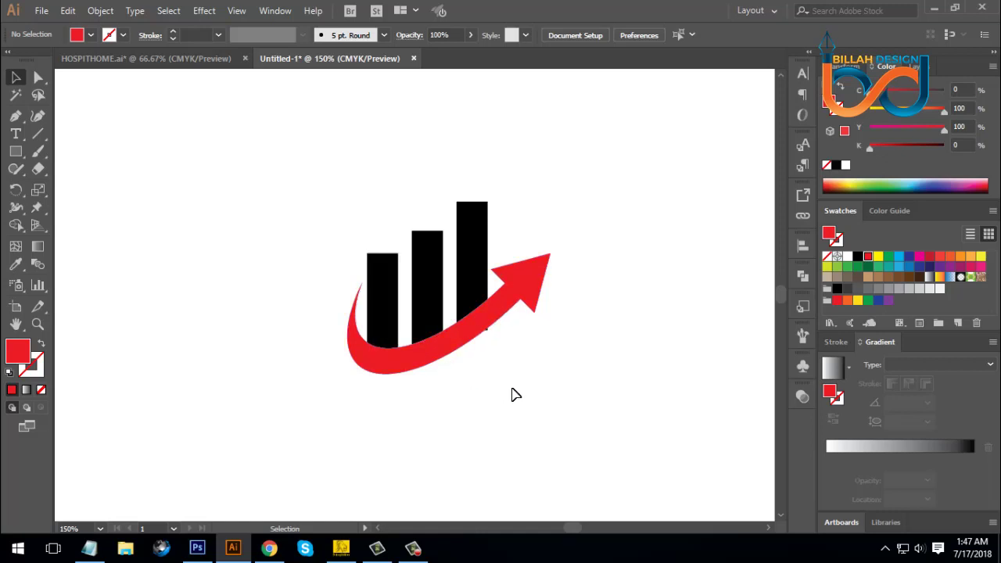
- Create a 4 pt Offset Path around the red arrow and fill it white
left_click(527, 307)
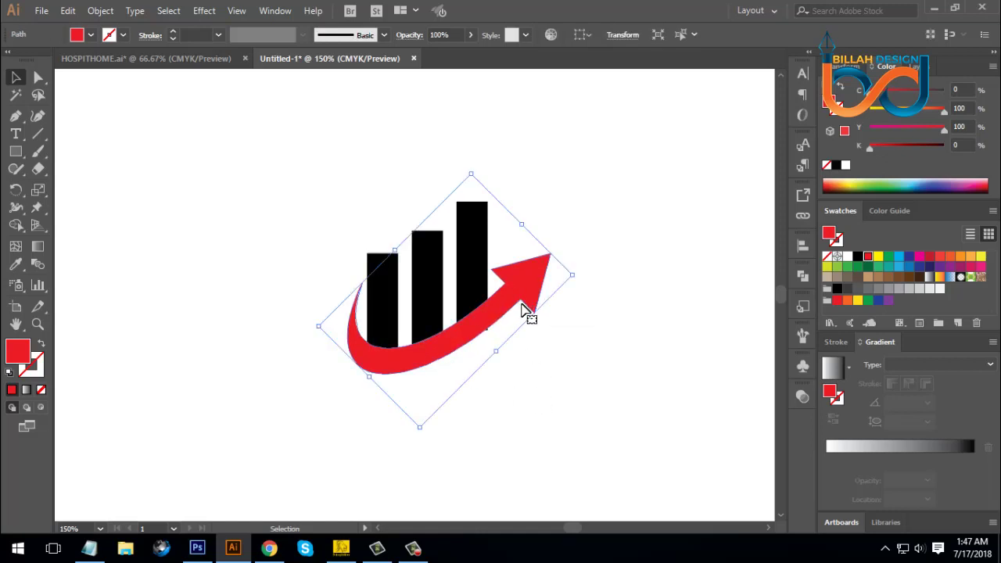
left_click(100, 10)
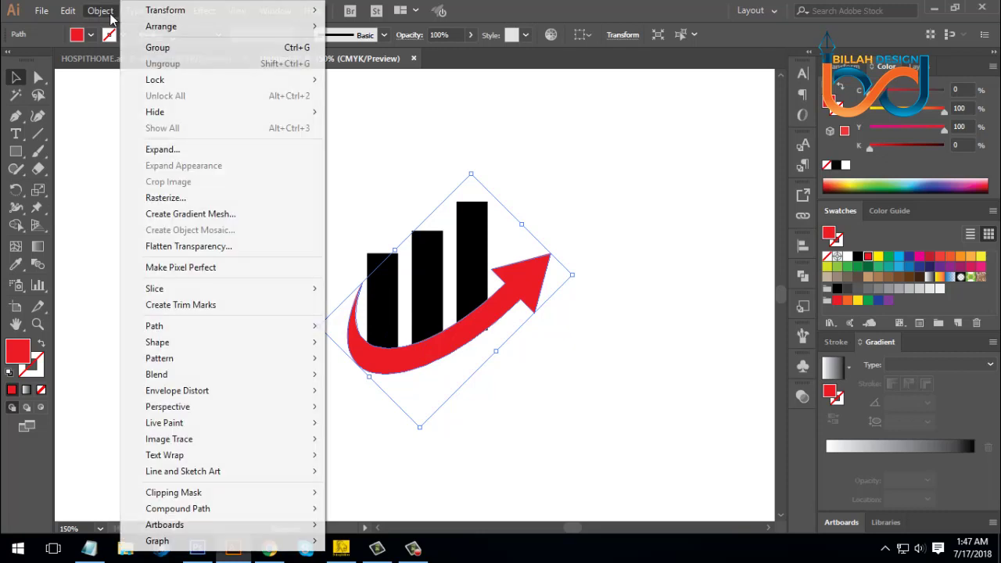
mouse_move(231, 330)
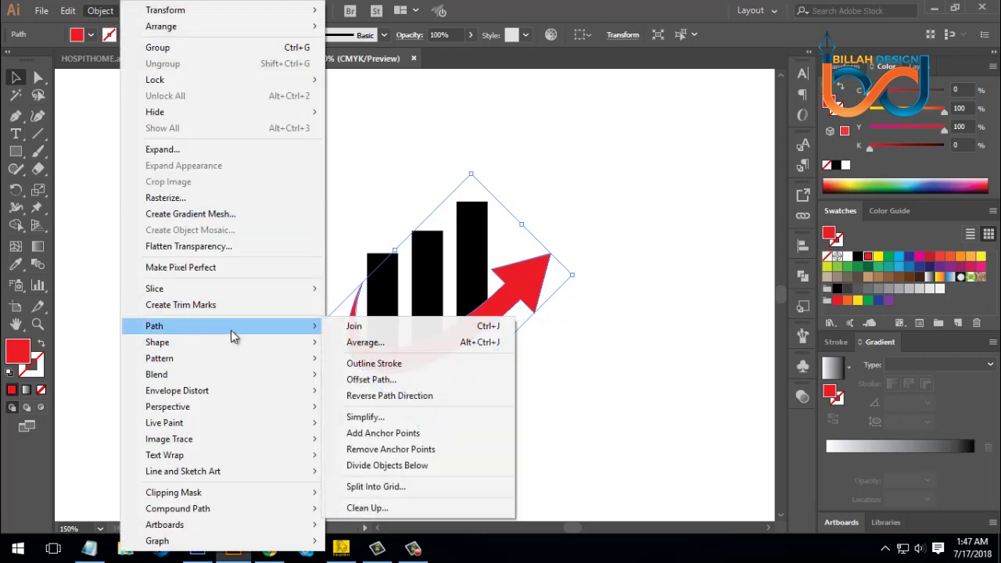
left_click(359, 382)
left_click_drag(754, 149, 735, 145)
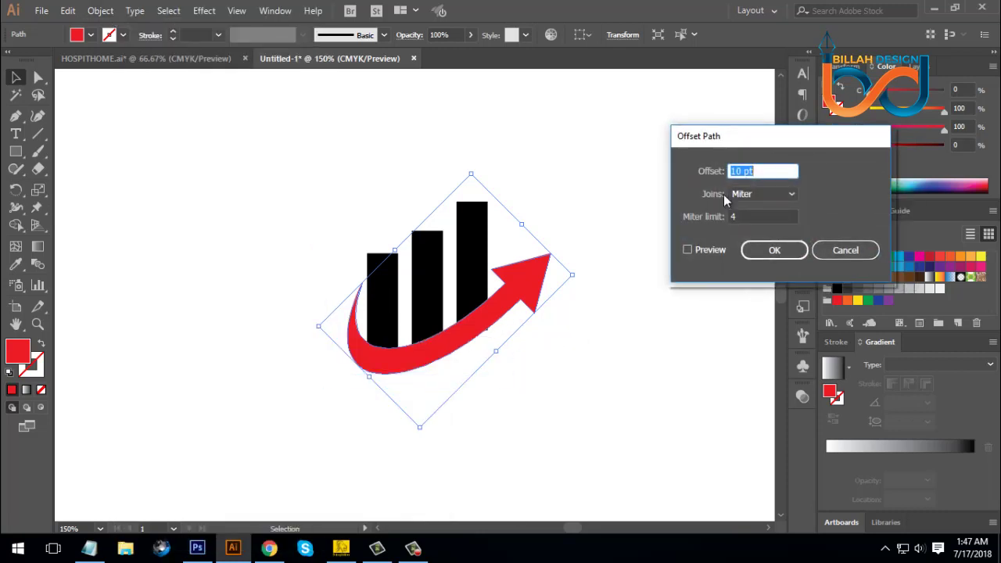
left_click(688, 250)
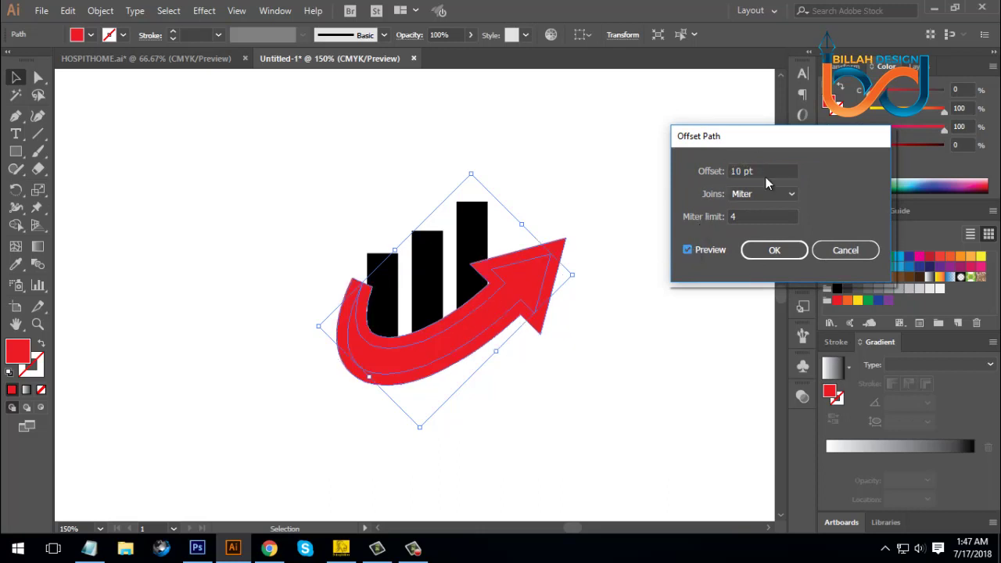
key("Down")
key("Down")
key("Down")
key("Down")
key("Down")
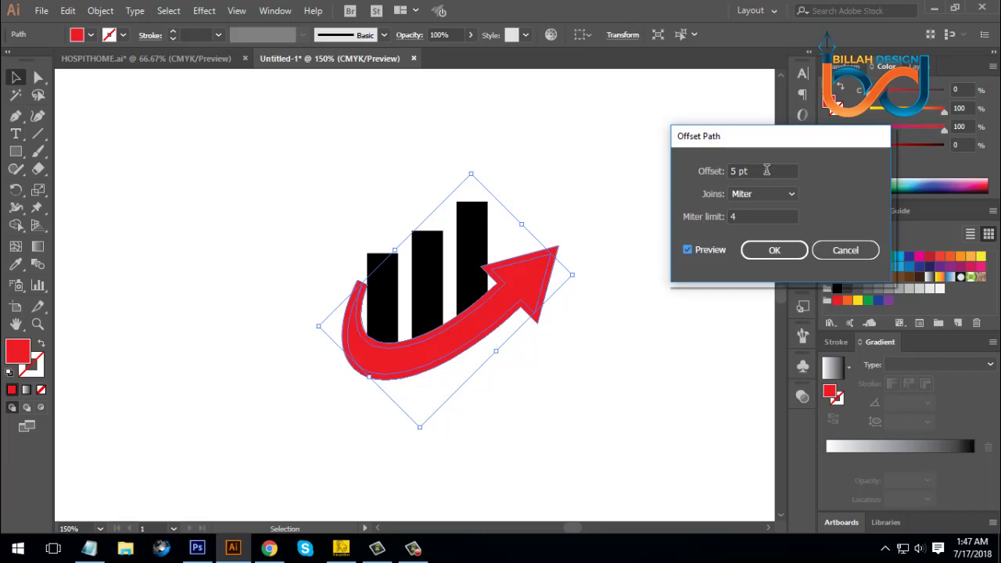
key("Down")
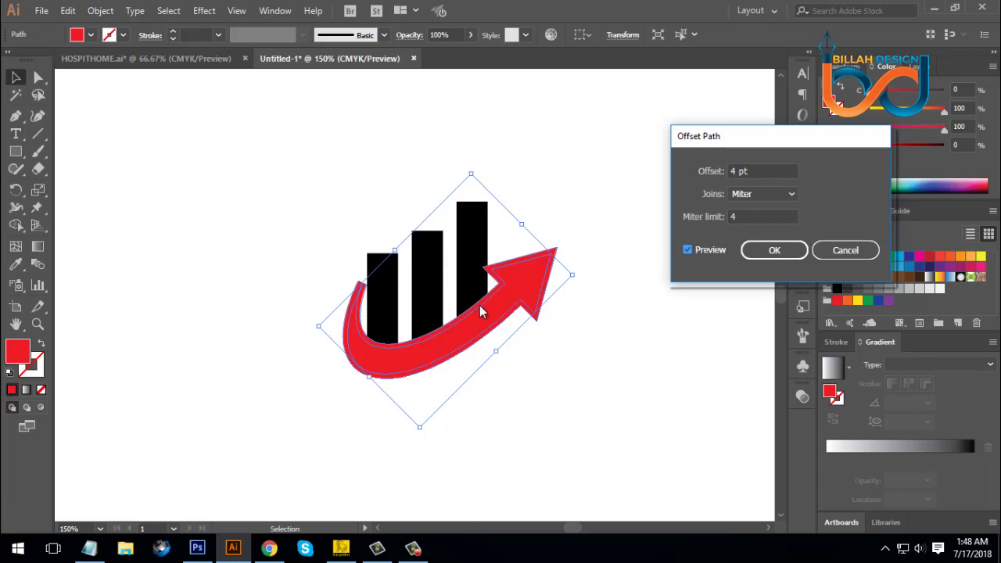
left_click(771, 250)
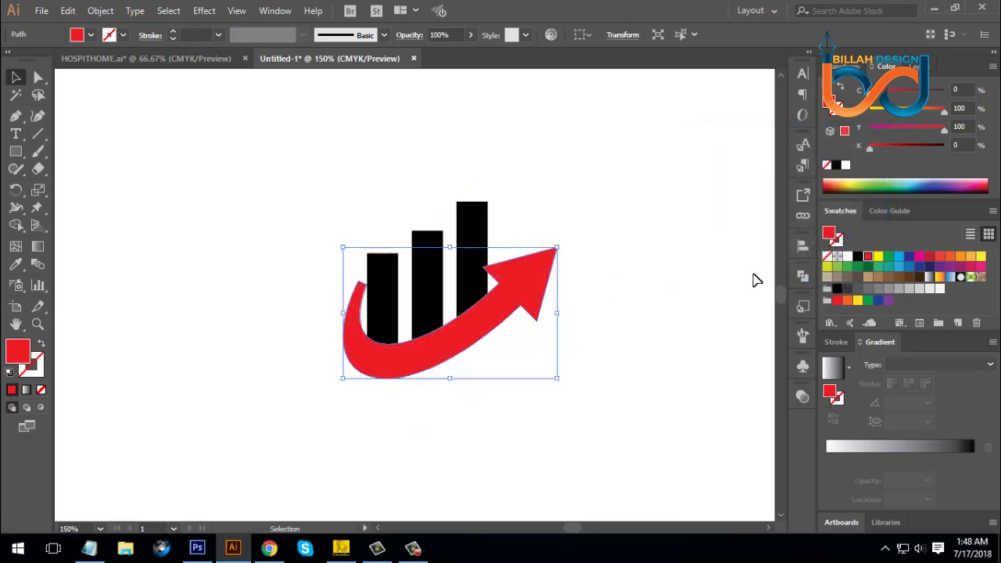
left_click(848, 258)
- With Direct Selection, drag the white outline's left-end anchor up and right beside the first bar
left_click(638, 372)
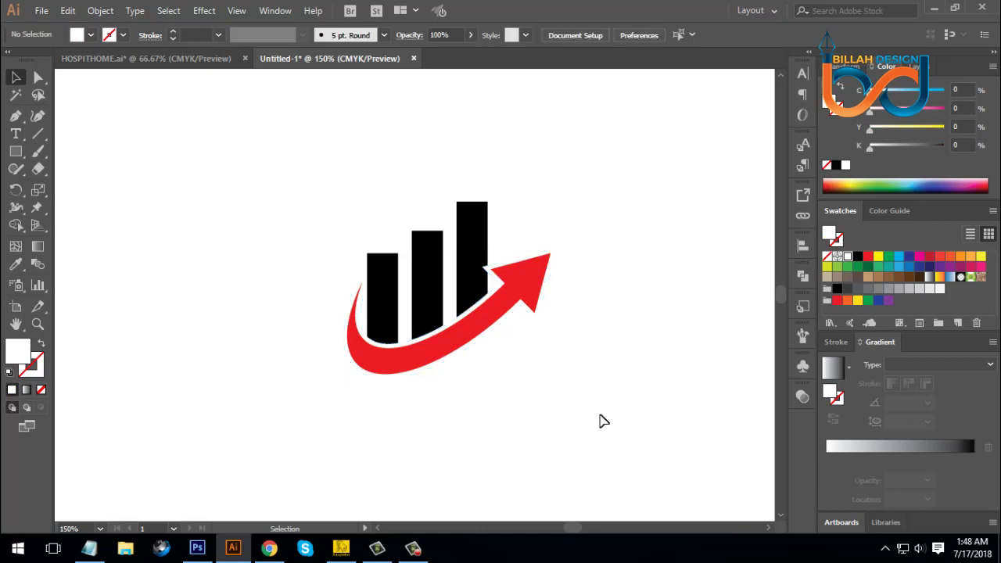
key("ctrl+equal")
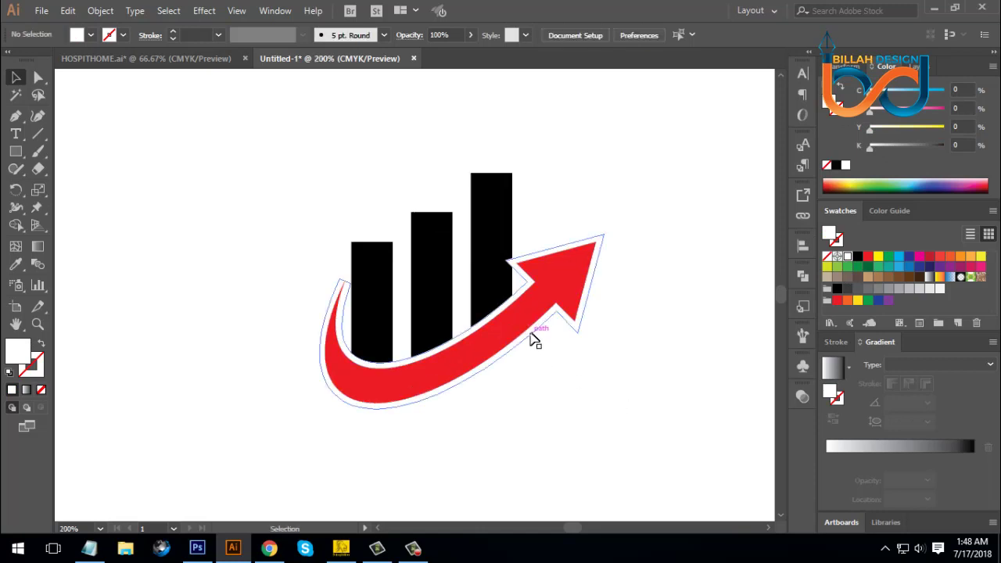
left_click(533, 342)
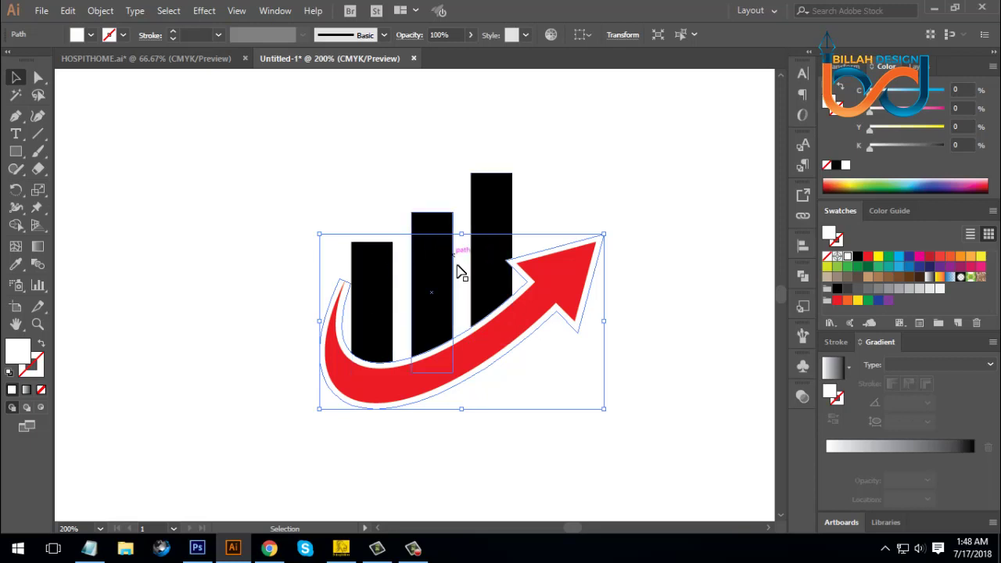
left_click(547, 339)
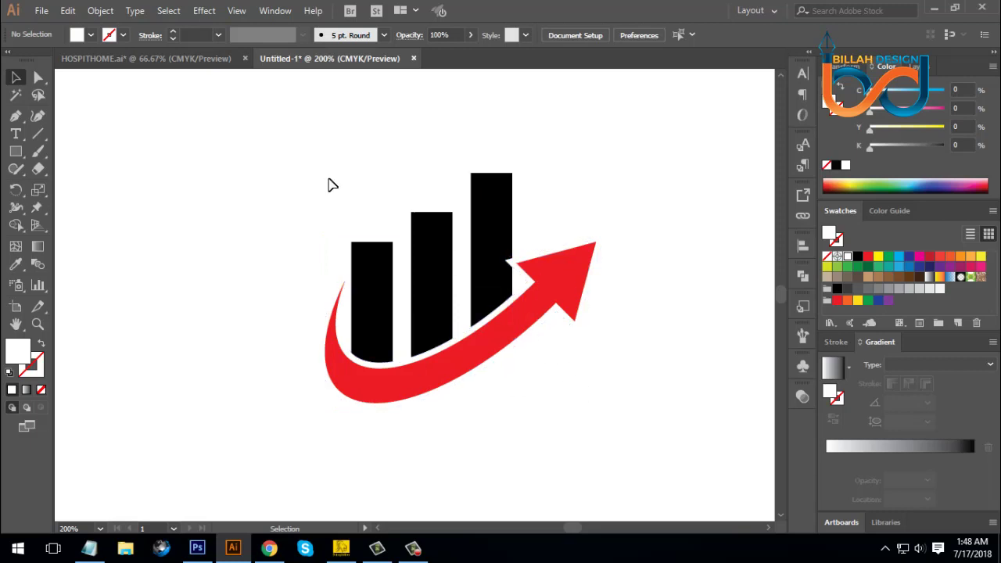
left_click(39, 77)
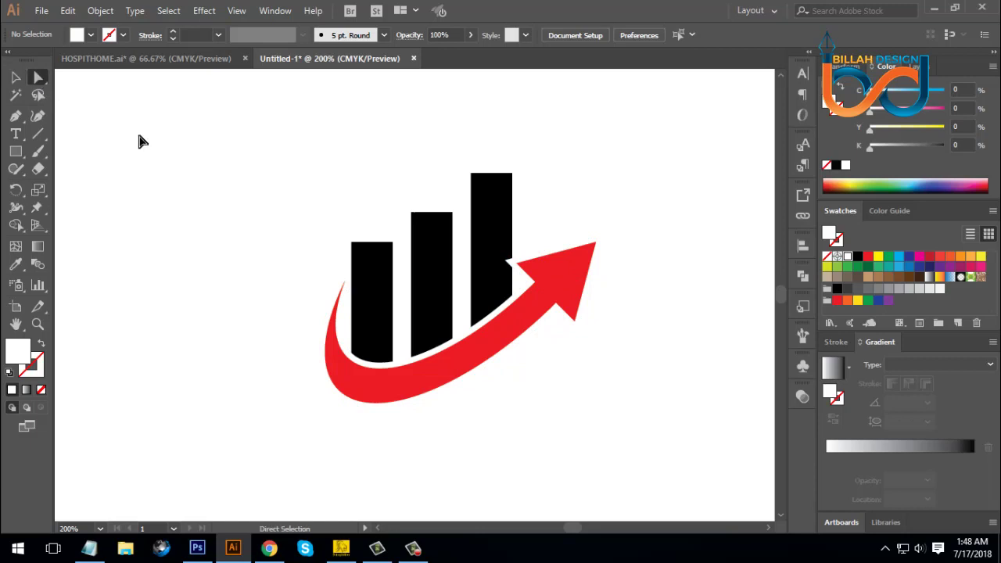
left_click_drag(507, 261, 532, 253)
left_click(601, 353)
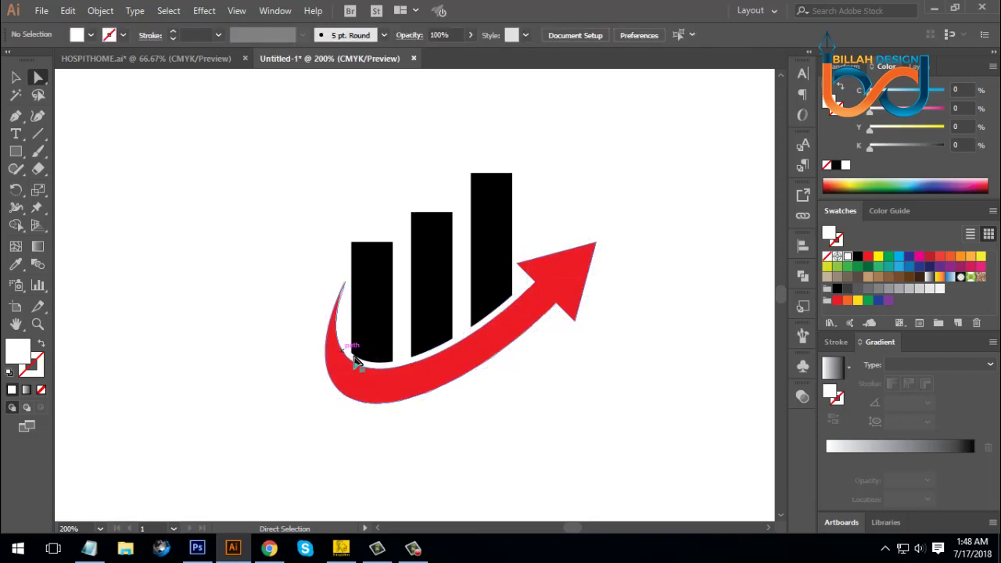
left_click(351, 289)
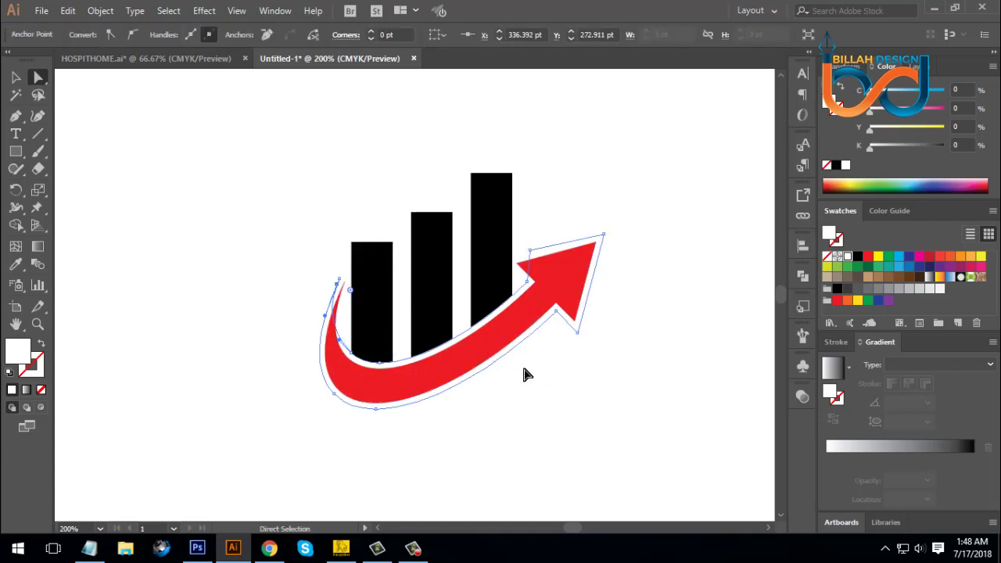
- Select the three black bars with the white outline and apply Pathfinder Divide
left_click(380, 272, "shift")
left_click(434, 270, "shift")
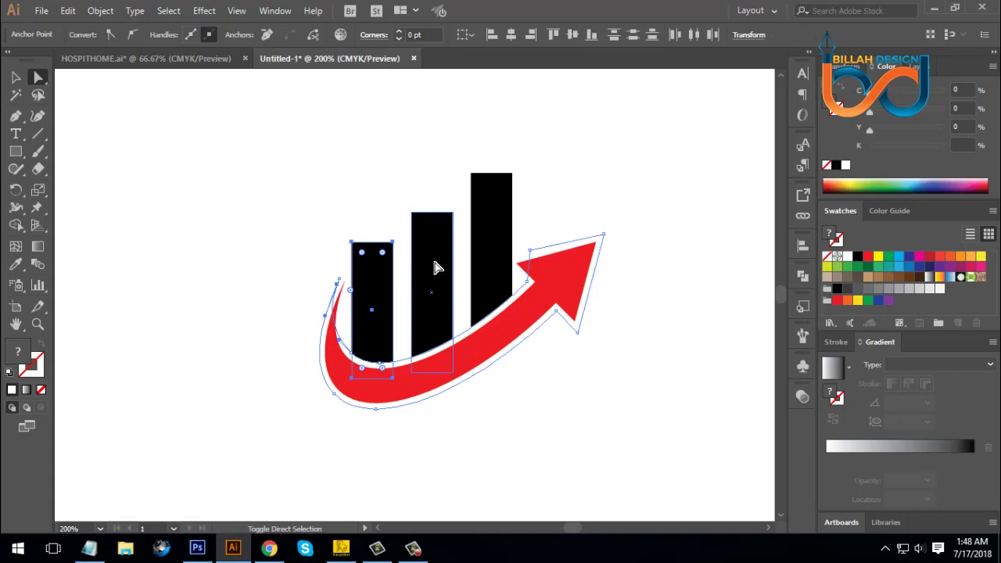
left_click(494, 249, "shift")
left_click(494, 249, "shift")
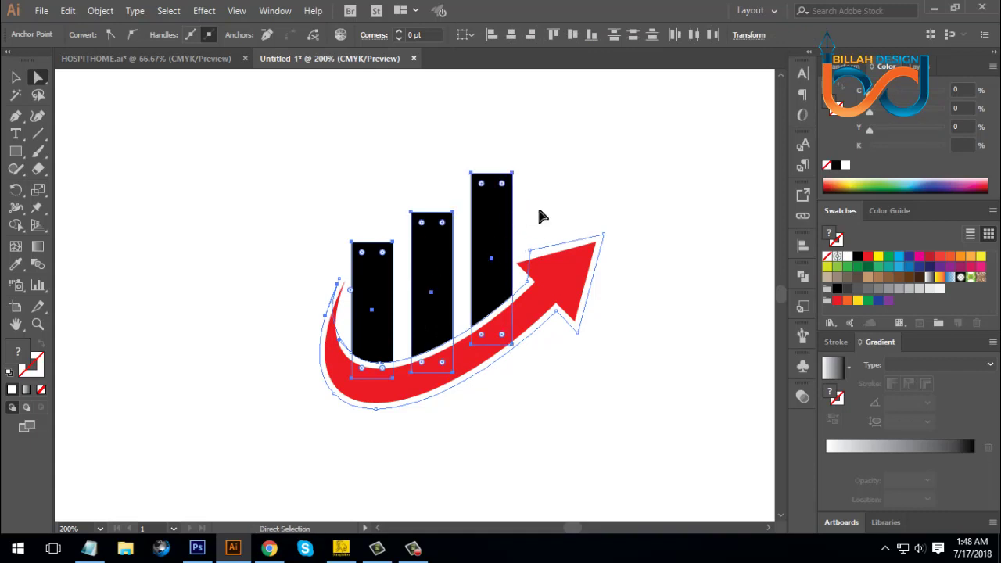
left_click(802, 276)
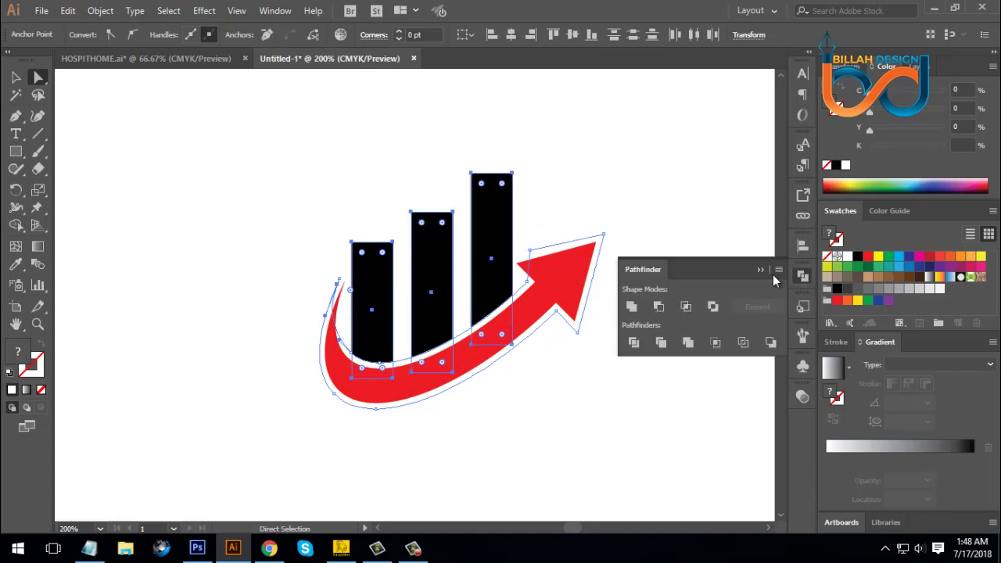
left_click(634, 342)
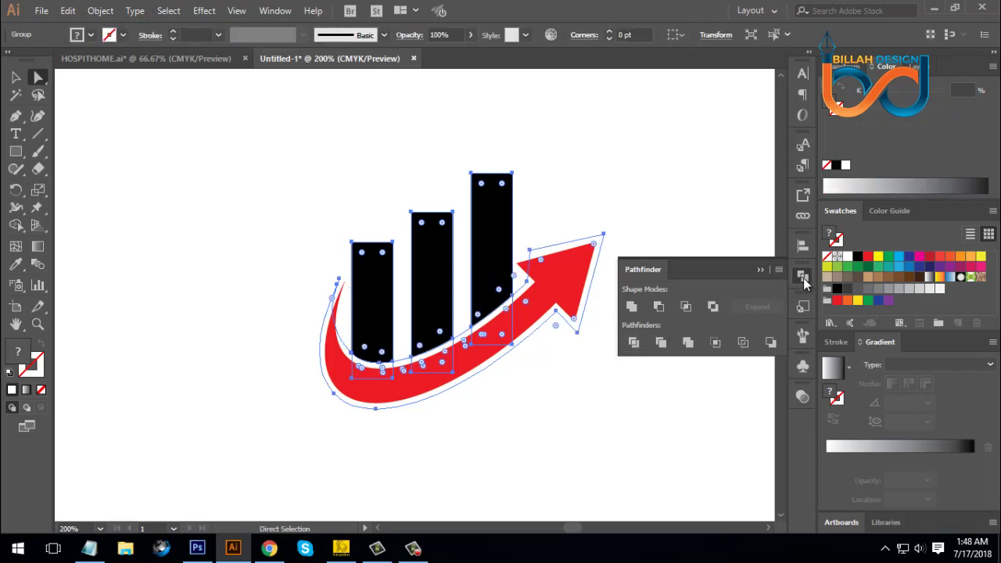
left_click(803, 278)
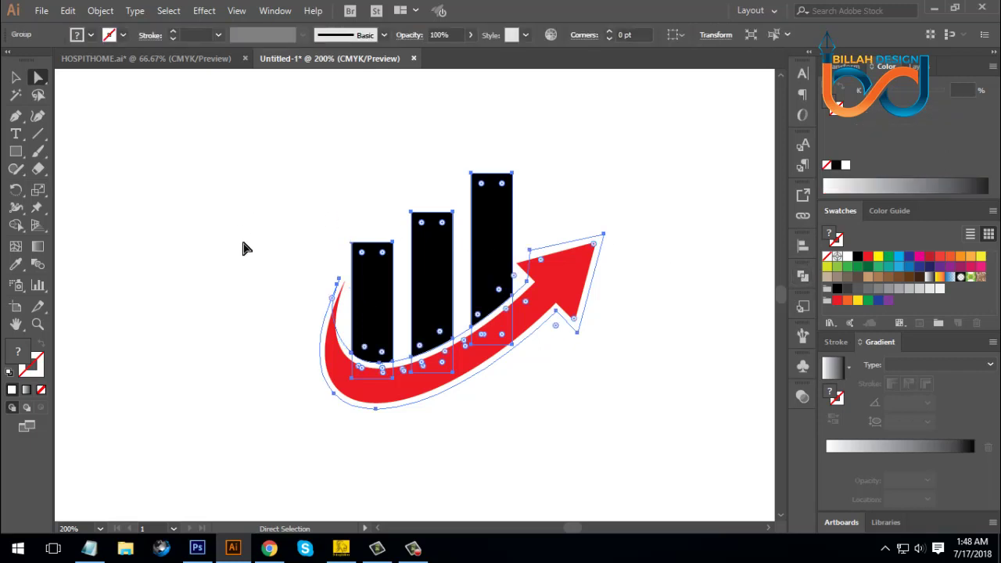
- Select the white outline with the Magic Wand, then deselect
left_click(16, 96)
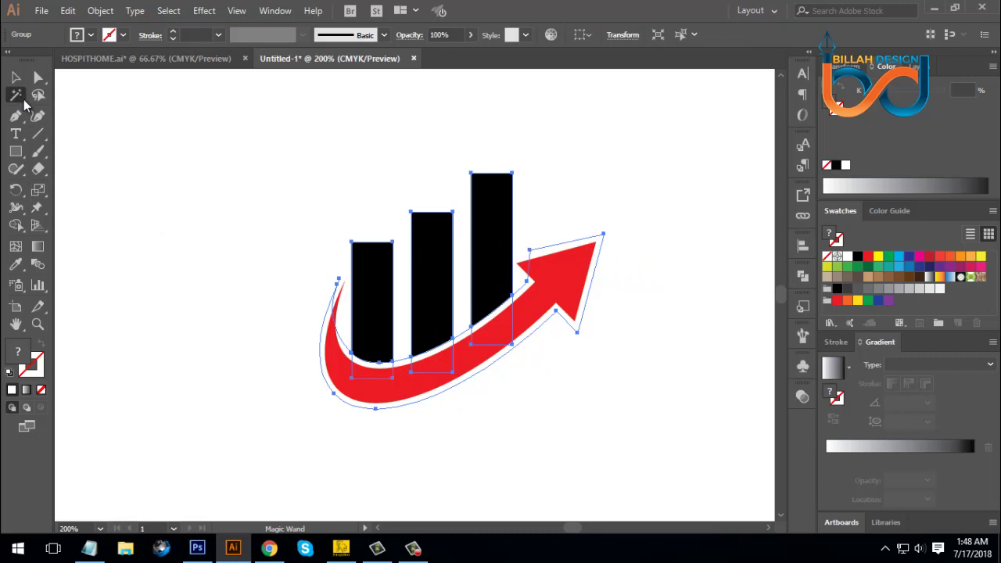
left_click(602, 238)
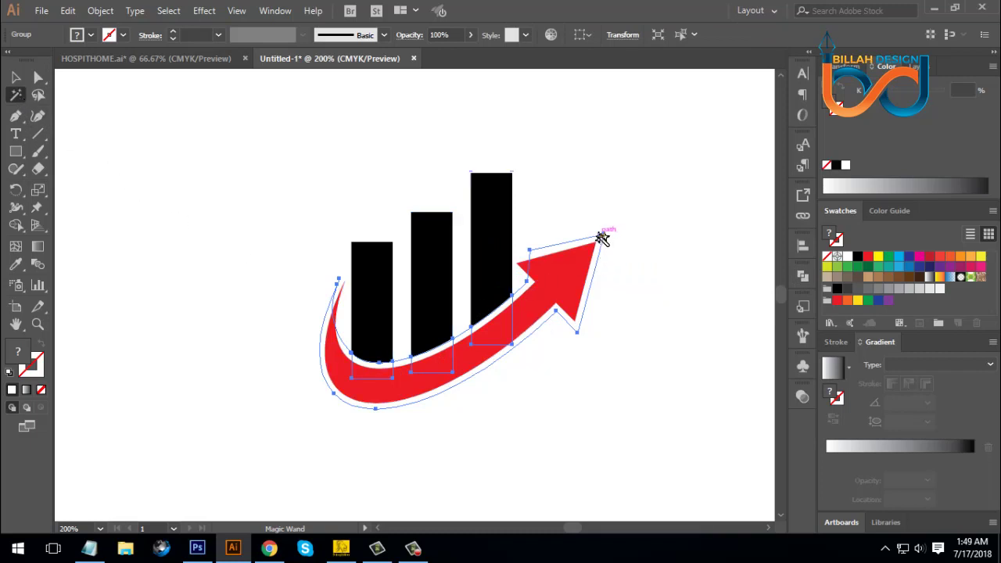
left_click(650, 309)
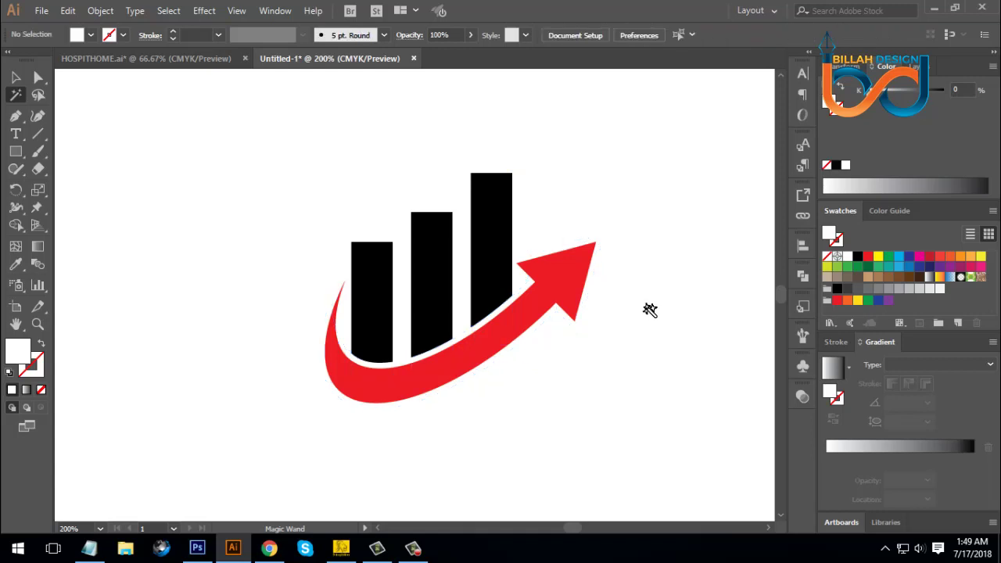
- Fill the red swoosh with an orange swatch
left_click(15, 77)
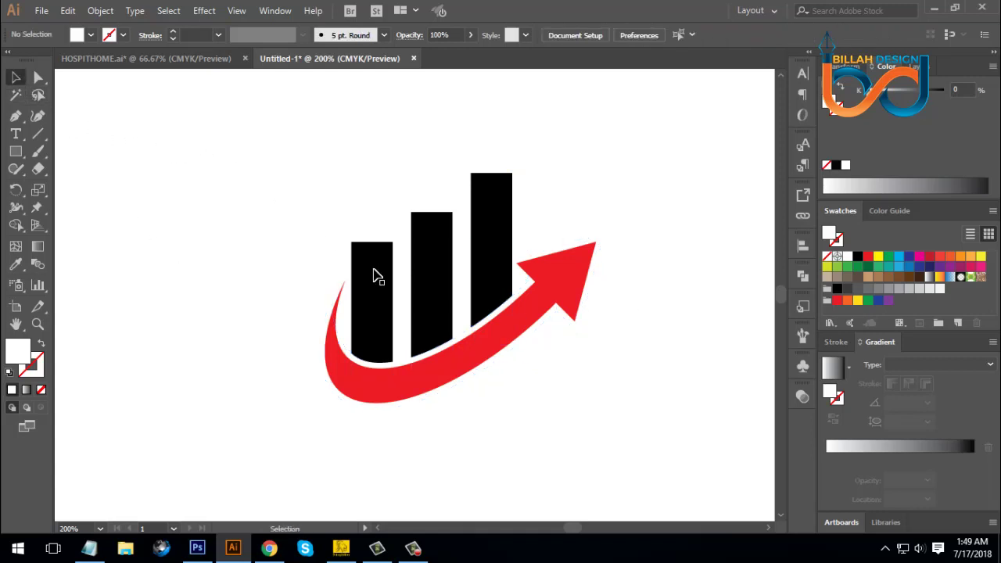
key("ctrl+minus")
key("ctrl+minus")
key("ctrl+minus")
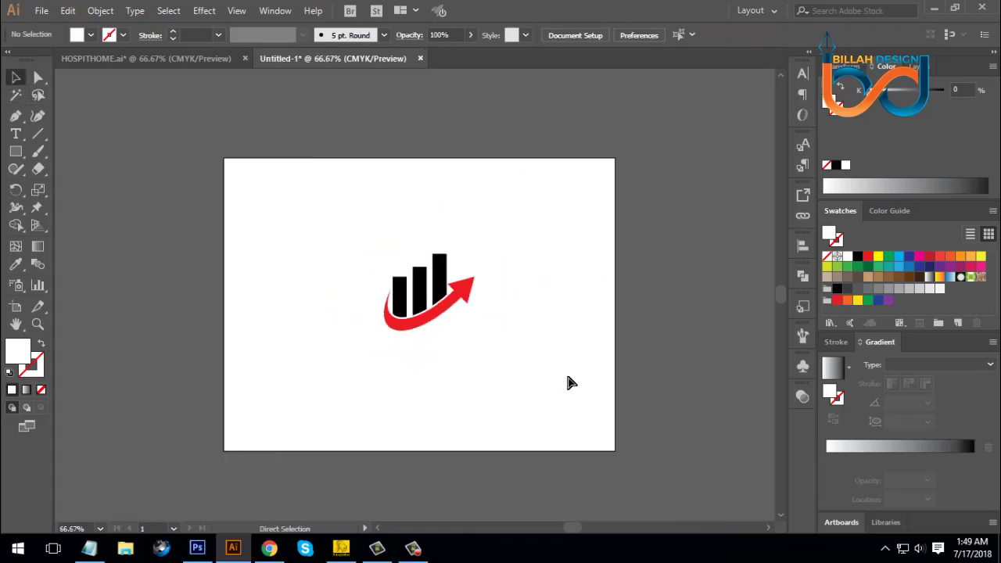
key("ctrl+plus")
left_click(496, 290)
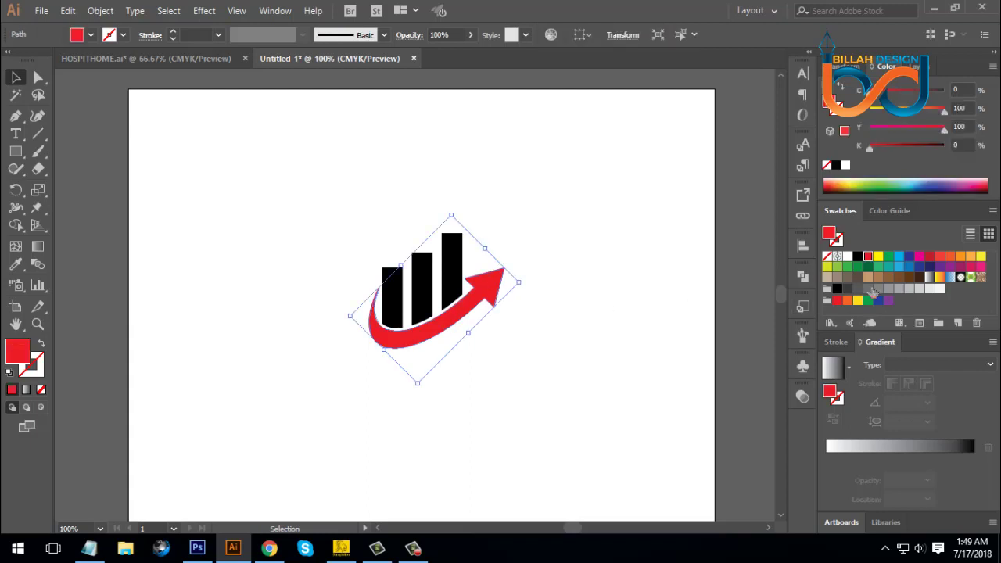
left_click(847, 301)
left_click(485, 307)
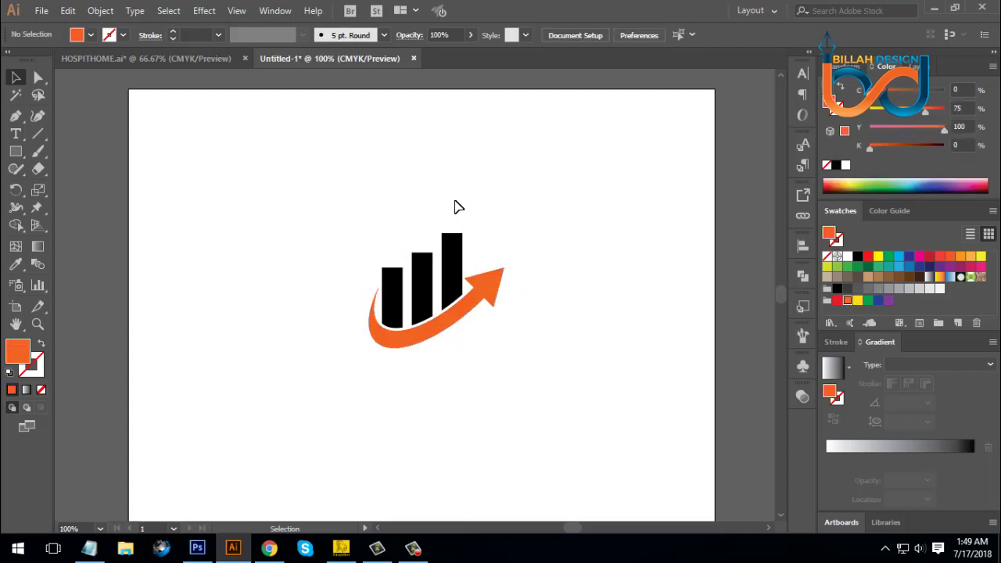
- Fill the bar group with dark blue, C100 M63 Y7 K12
left_click_drag(450, 202, 408, 278)
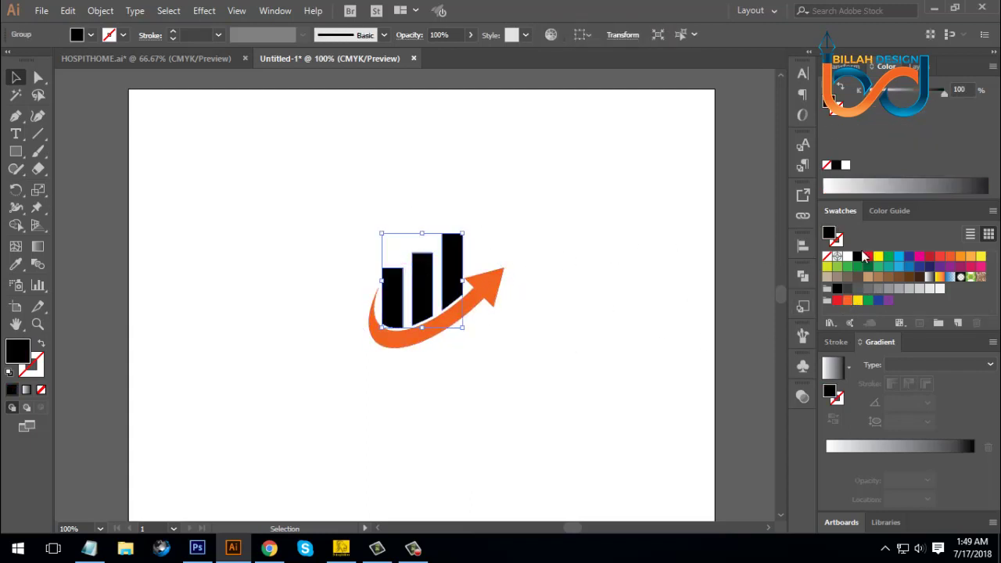
left_click(908, 257)
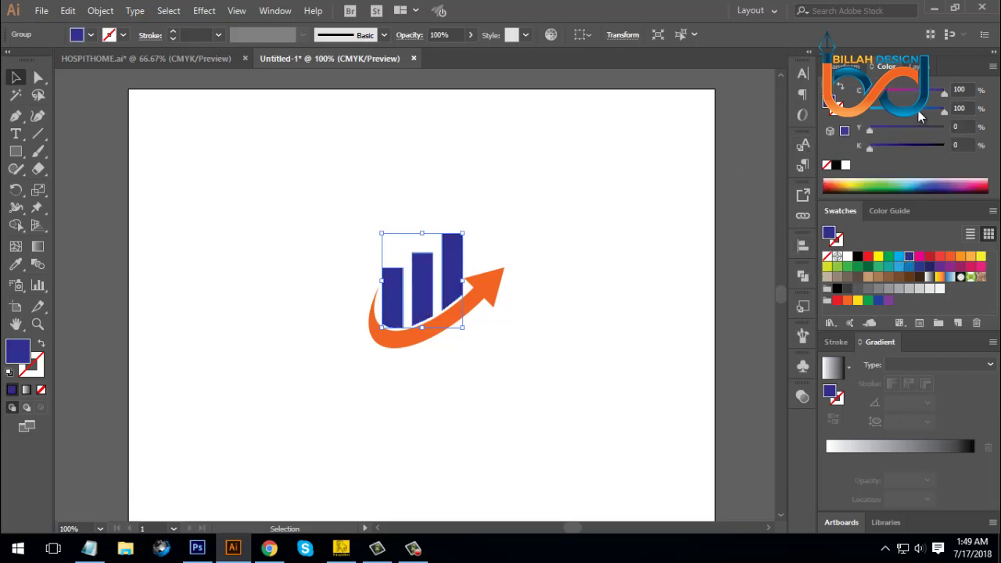
left_click_drag(919, 116, 913, 117)
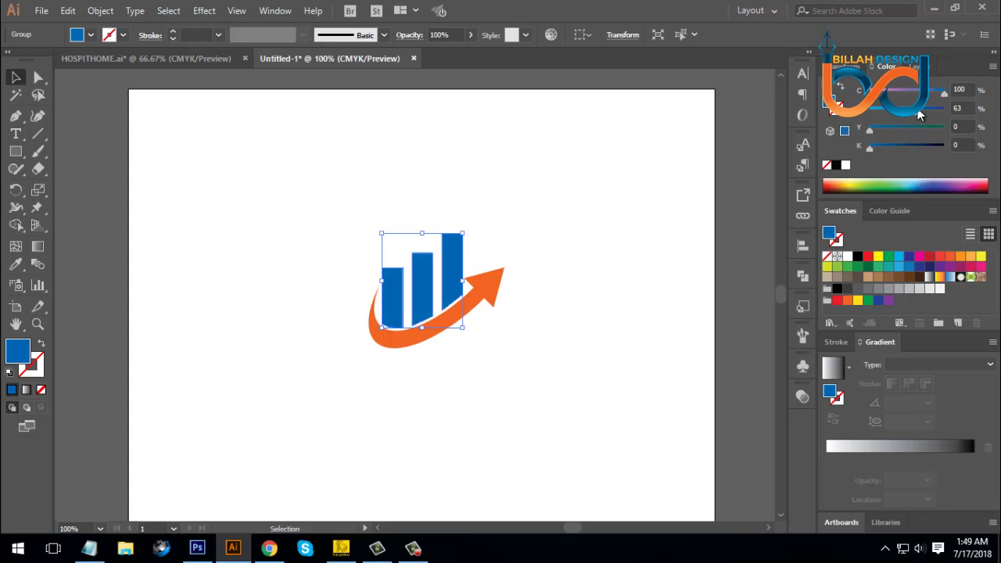
left_click(876, 133)
key("ctrl+minus")
key("ctrl+shift+a")
key("ctrl+plus")
key("ctrl+plus")
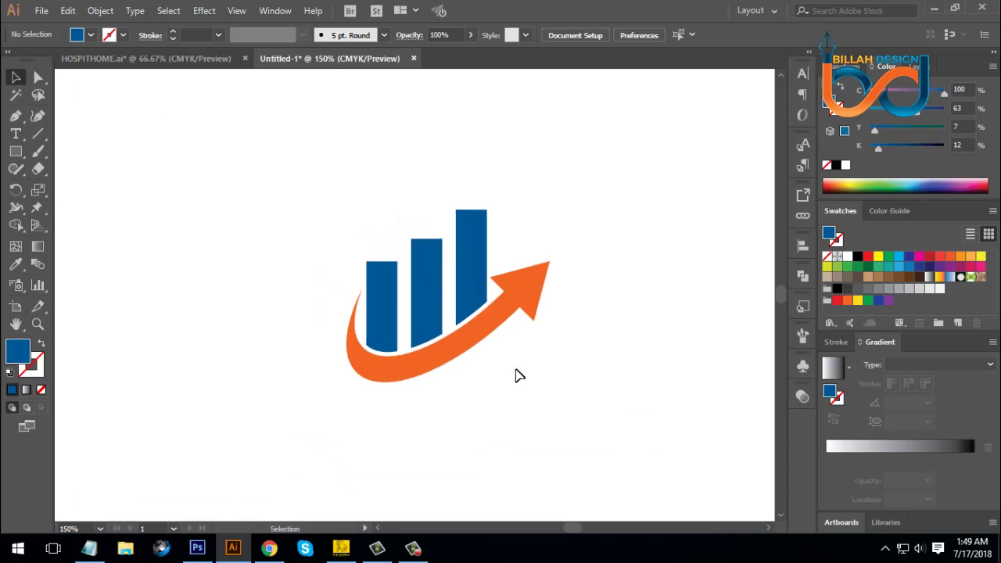
left_click(472, 255)
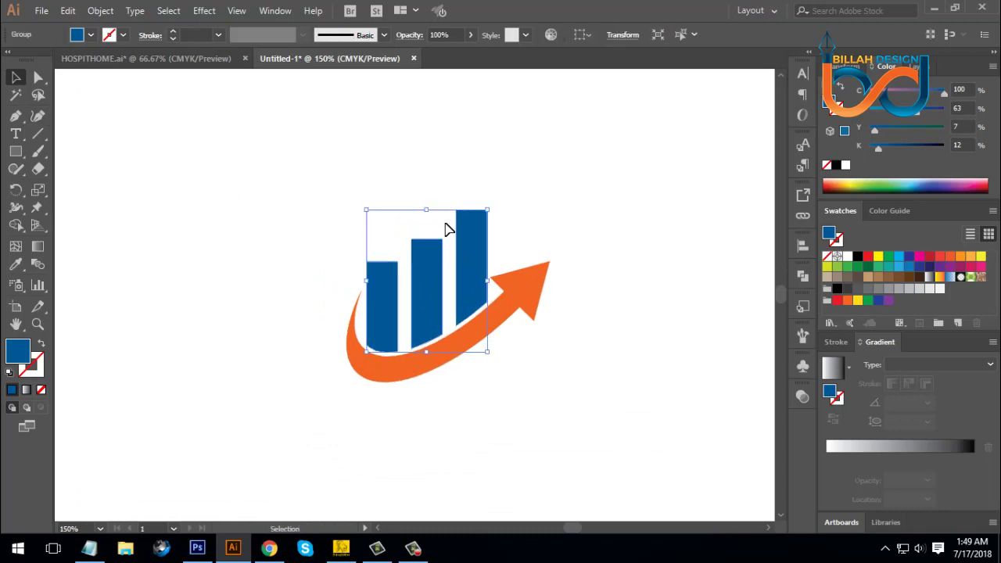
- Ungroup the three blue bars
right_click(546, 216)
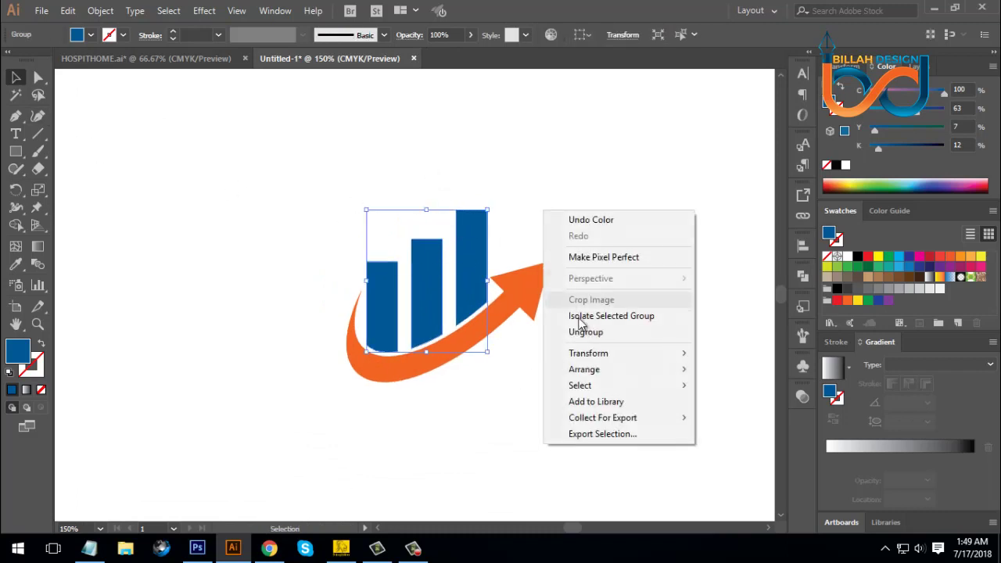
left_click(592, 332)
left_click(232, 184)
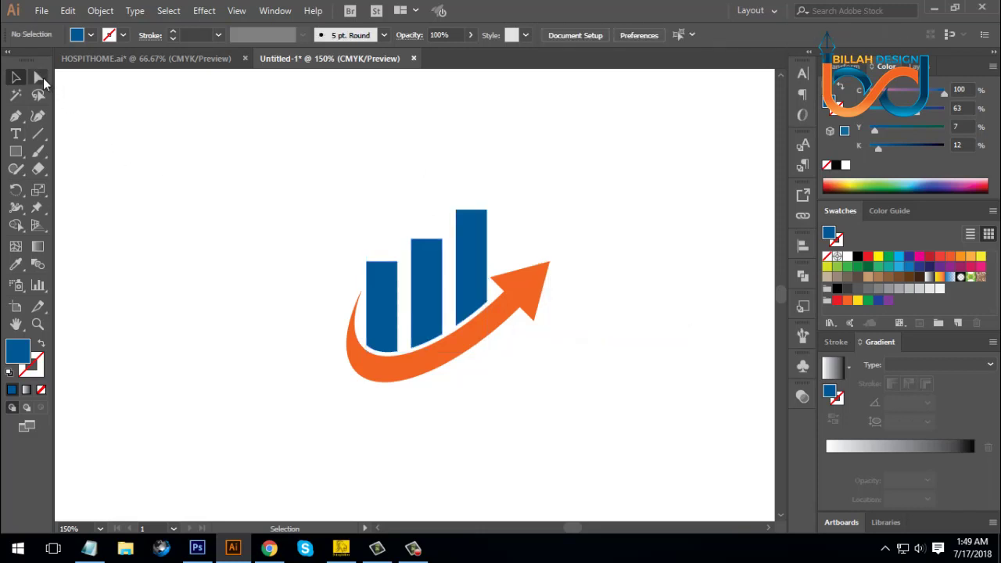
- With Direct Selection, nudge the tallest bar's top edge up slightly
left_click(38, 78)
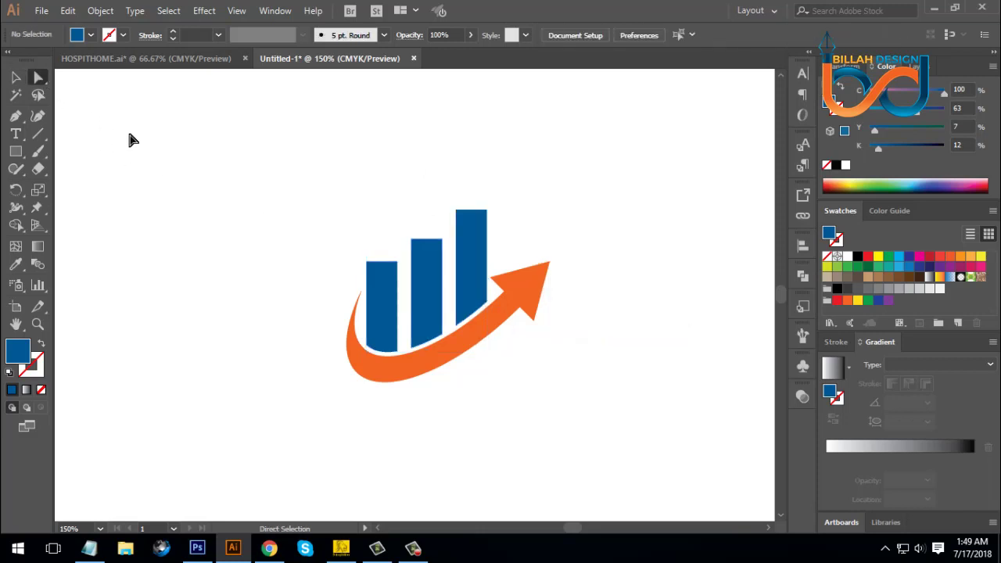
left_click(382, 267)
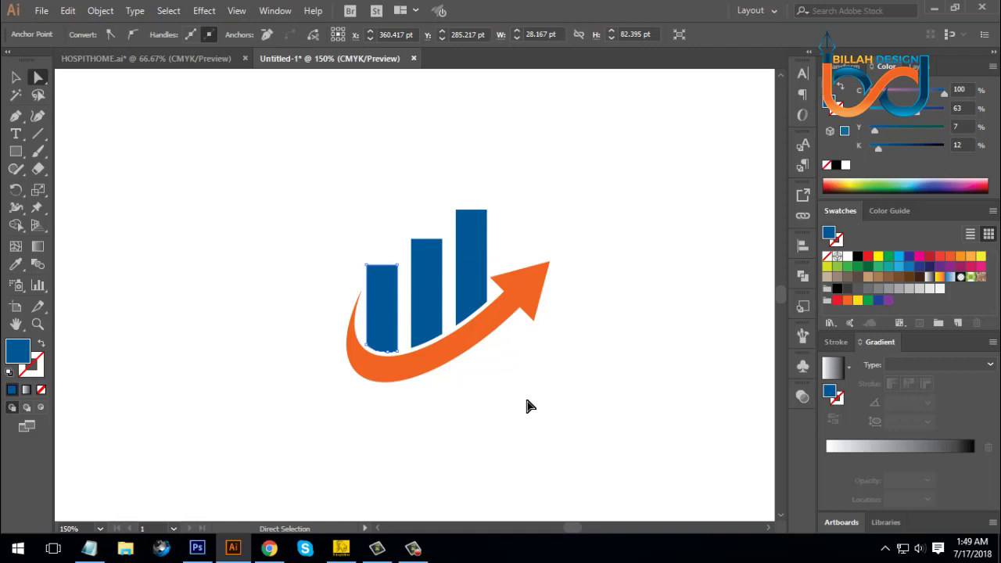
left_click(527, 405)
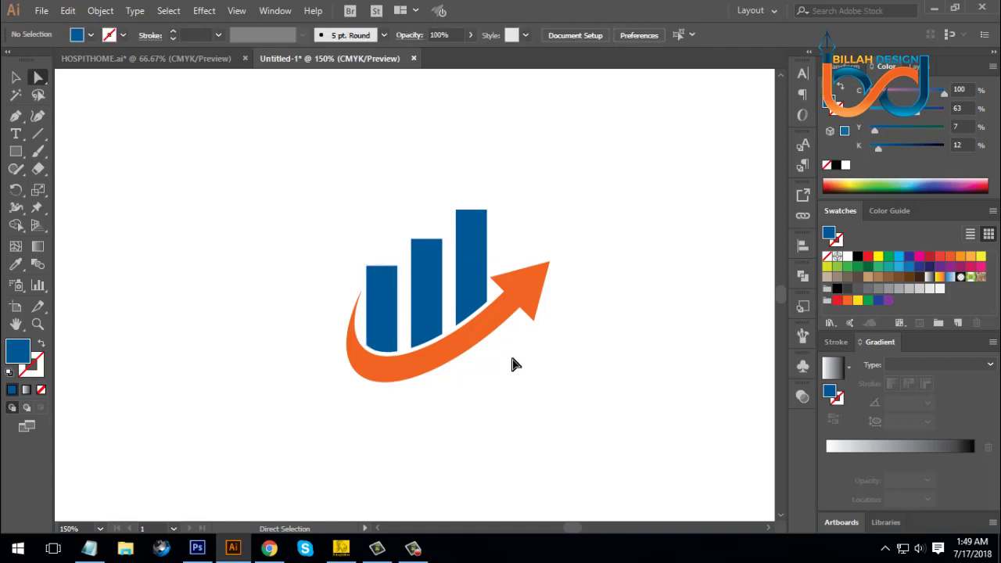
left_click(435, 244)
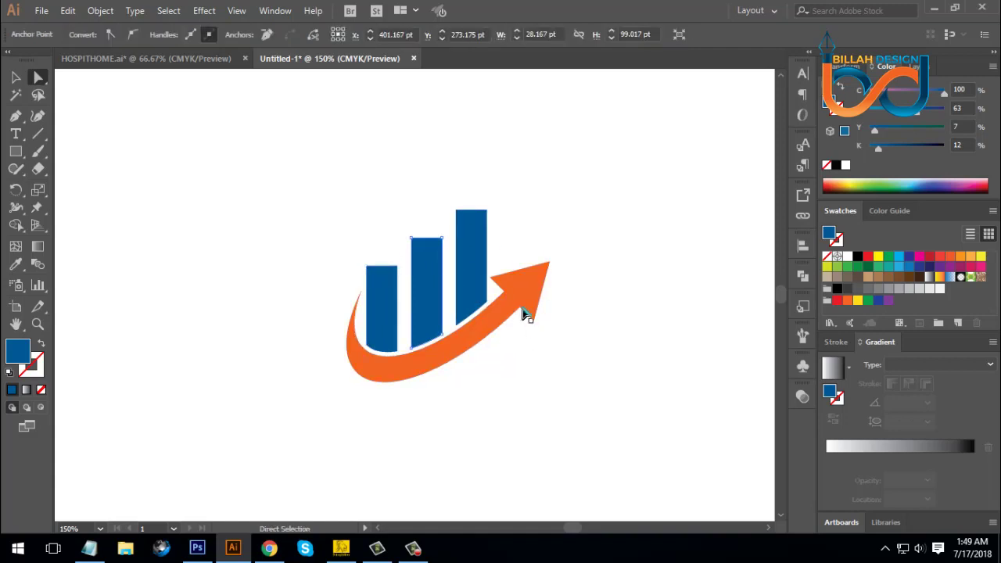
left_click(523, 312)
left_click(477, 216)
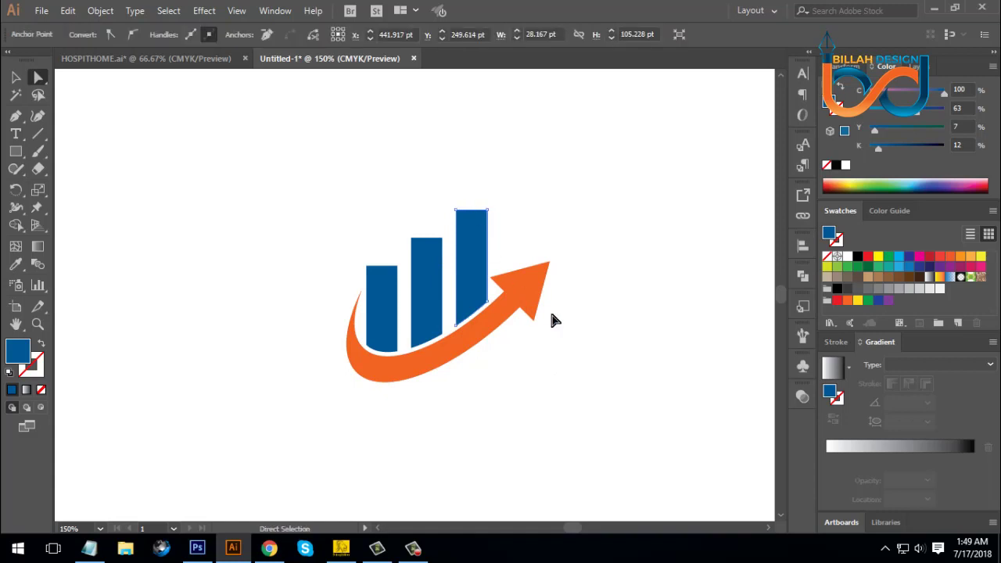
key("Up")
key("Up")
key("Up")
key("space")
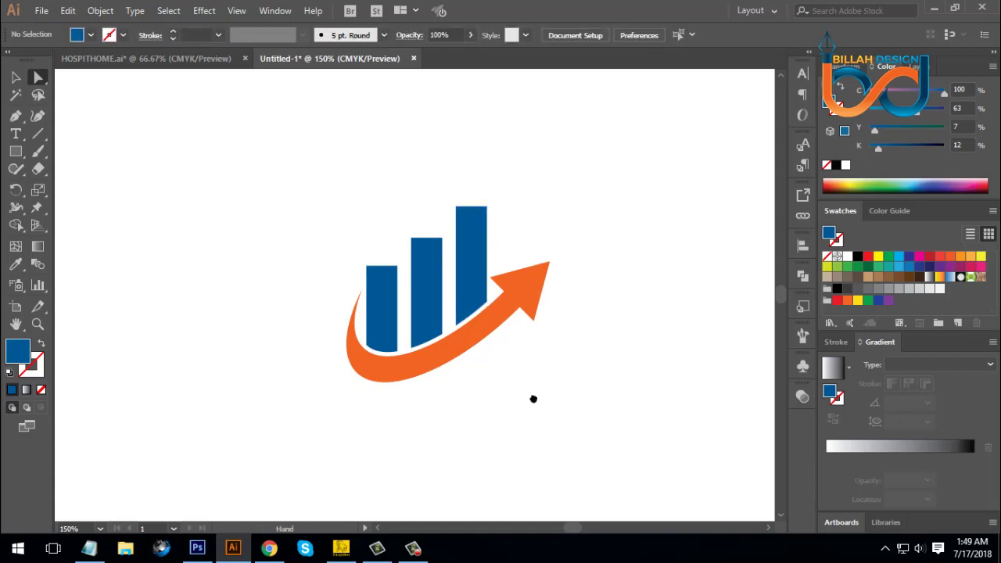
mouse_move(532, 399)
left_mouse_down()
mouse_move(547, 394)
mouse_move(532, 398)
left_mouse_up()
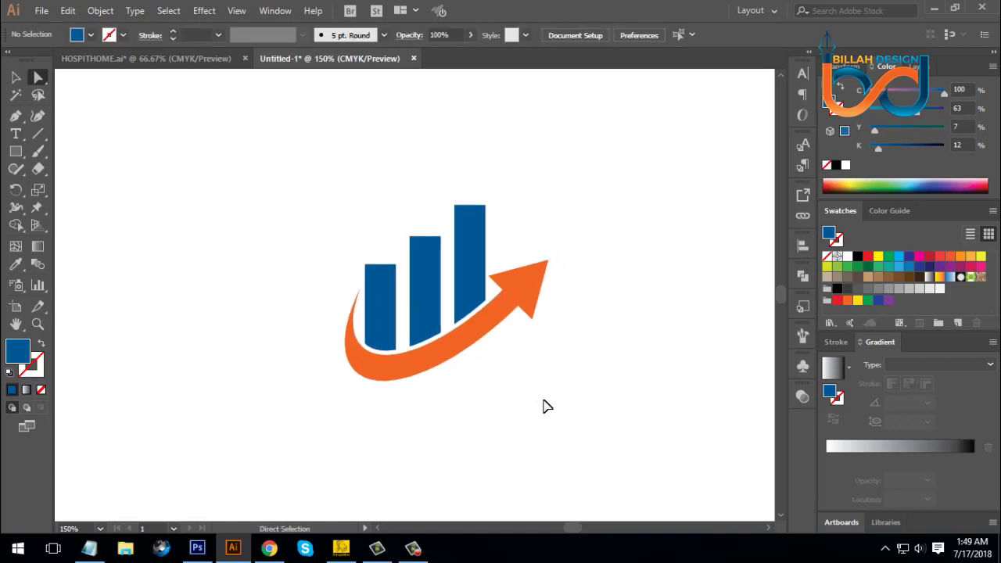
left_click(16, 151)
- Draw an ellipse over the bars and give it a linear gradient fill
left_click(84, 187)
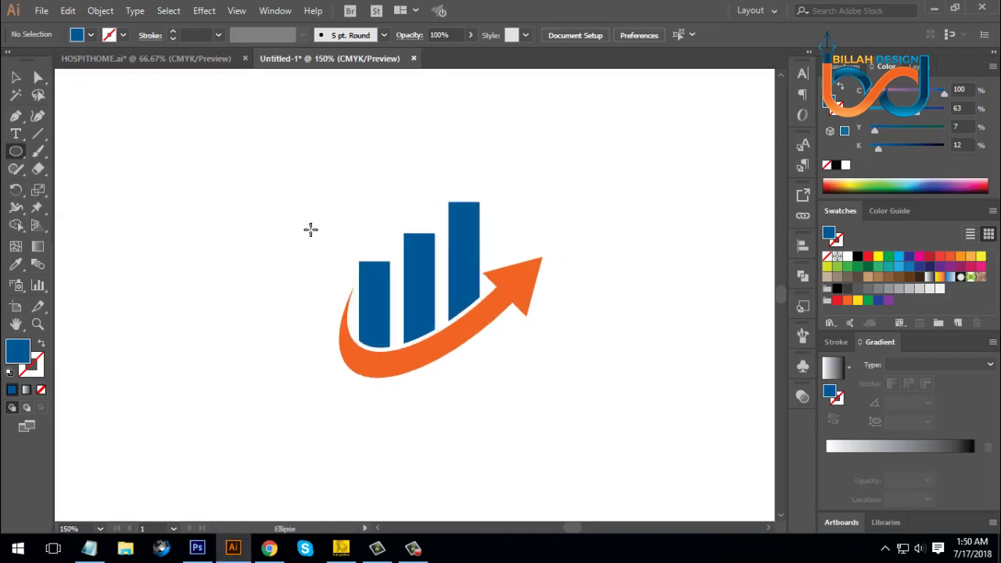
left_click_drag(283, 130, 494, 290)
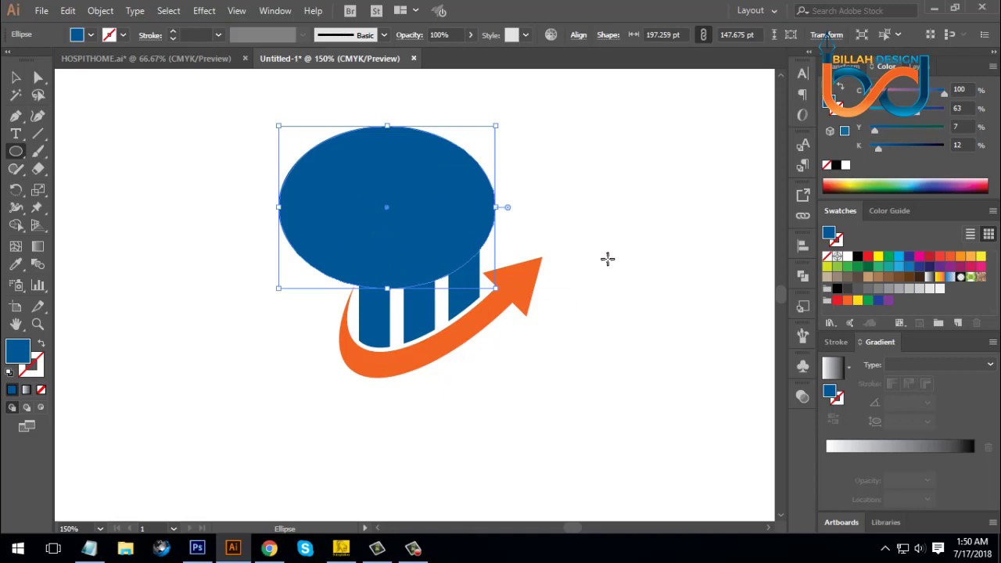
left_click(921, 445)
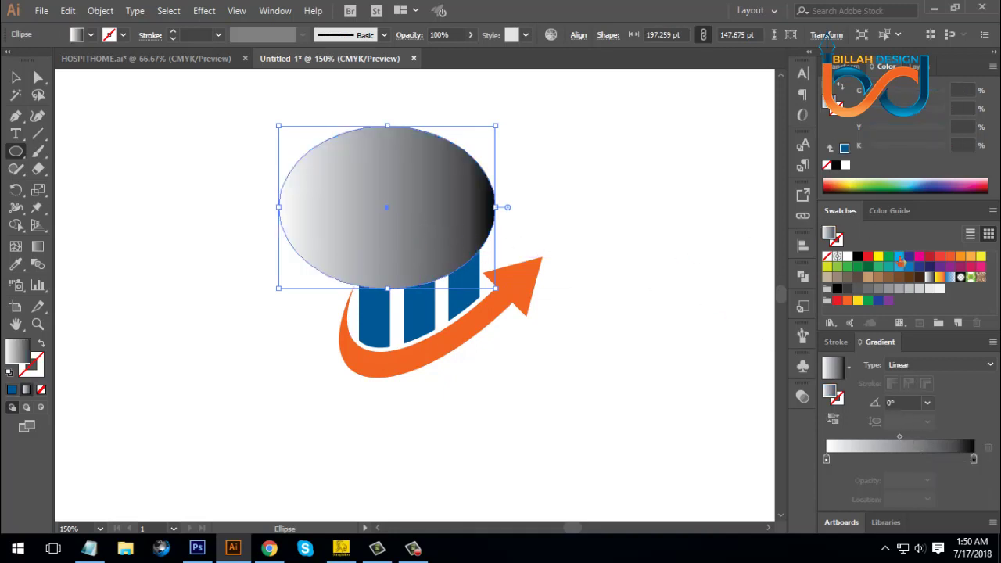
- Set the gradient from light cyan to dark blue, with the dark blue stop at 0% opacity
left_click_drag(899, 258, 827, 459)
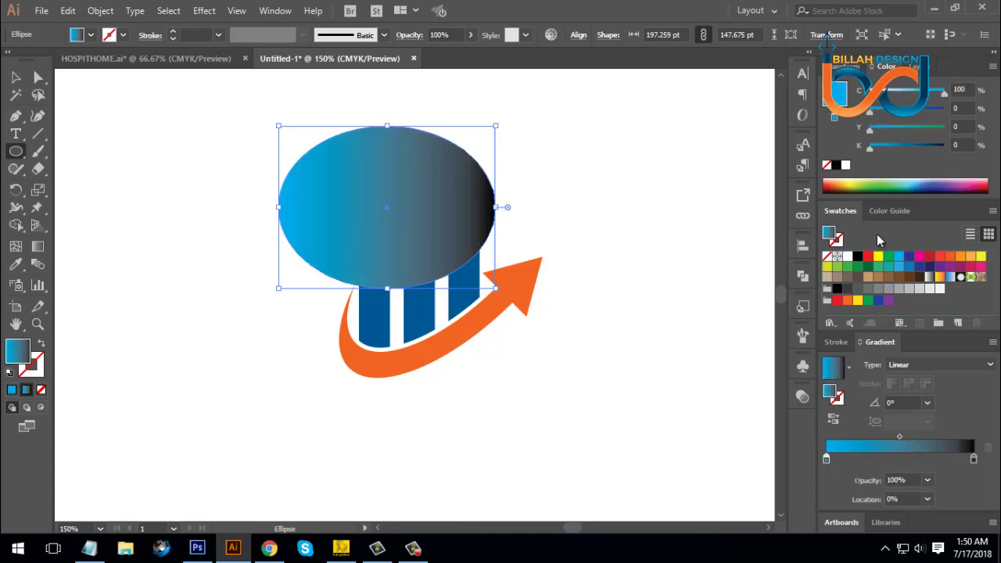
left_click(909, 91)
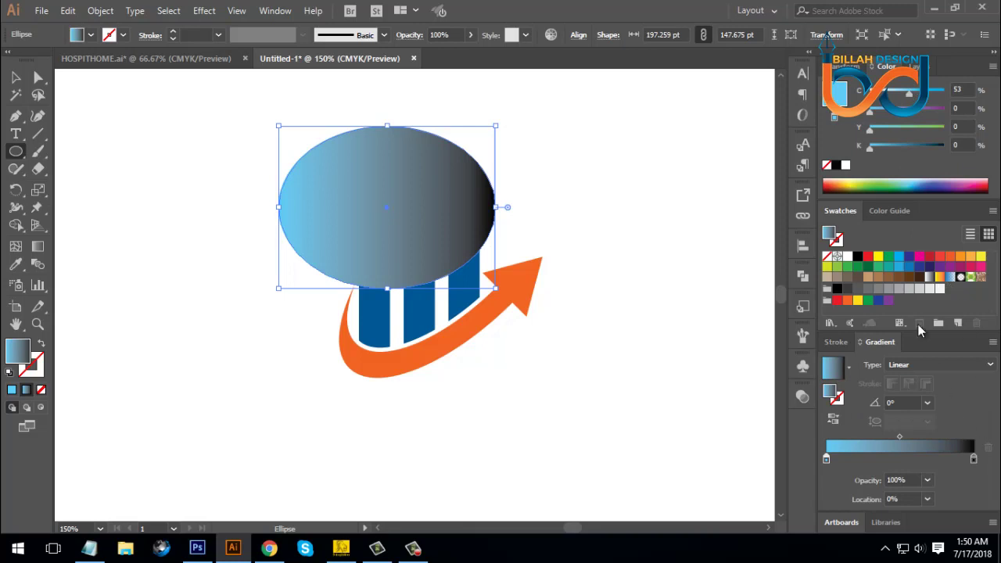
left_click_drag(908, 265, 975, 465)
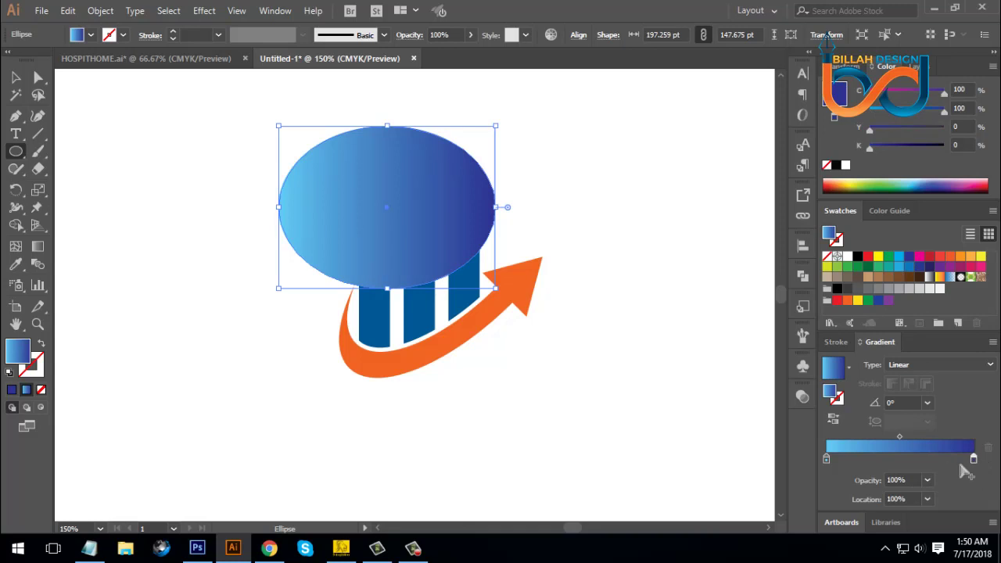
left_click(911, 479)
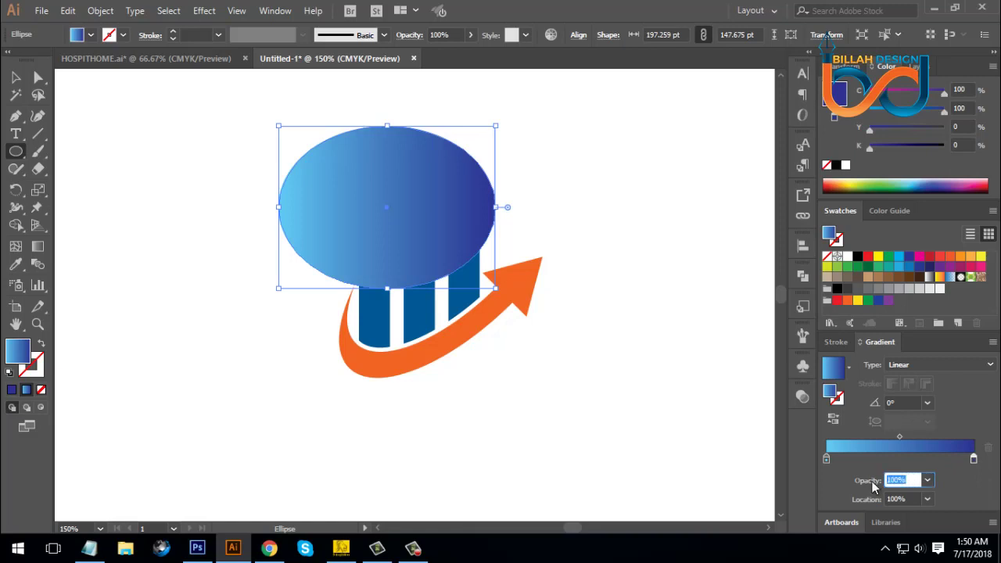
type("0")
key("Return")
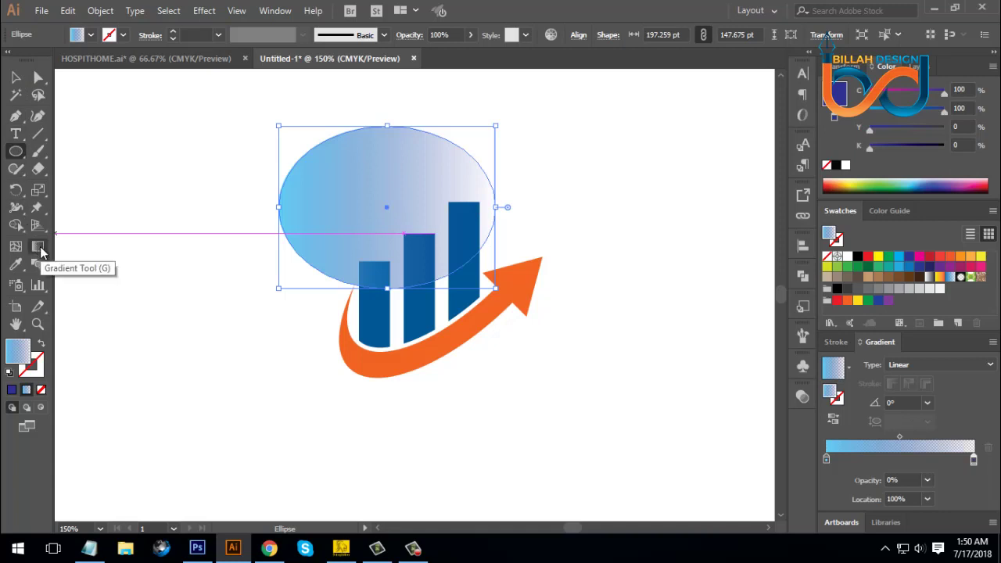
- Angle the ellipse's gradient to 111° and adjust its endpoints so it fades upward
left_click(39, 247)
left_click_drag(420, 293, 391, 218)
mouse_move(420, 284)
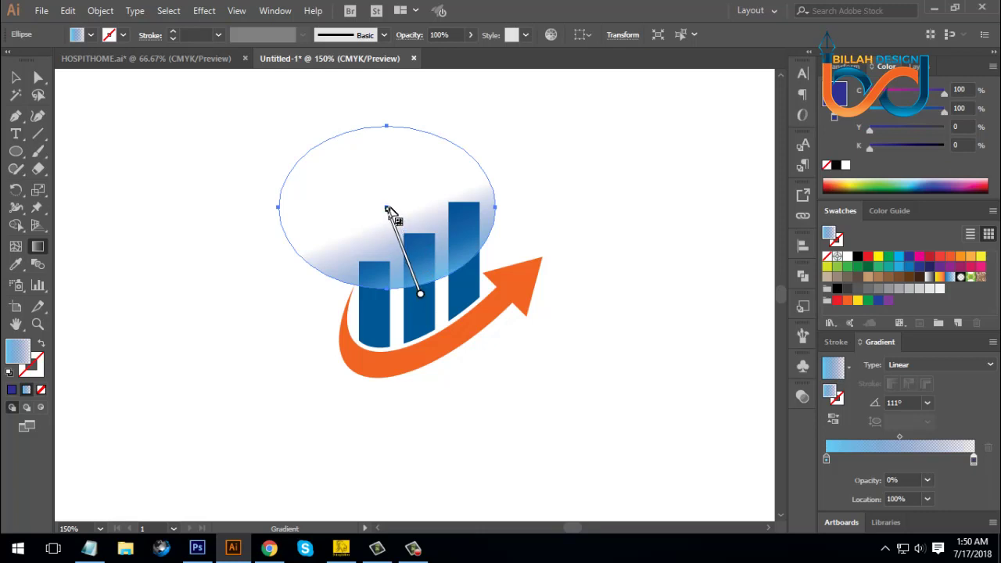
left_click_drag(388, 219, 385, 207)
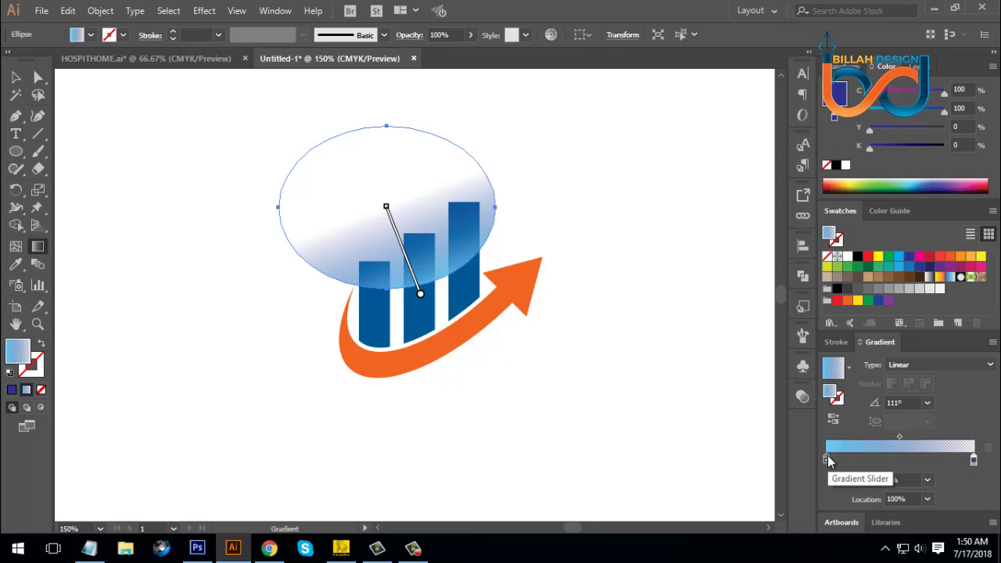
mouse_move(410, 249)
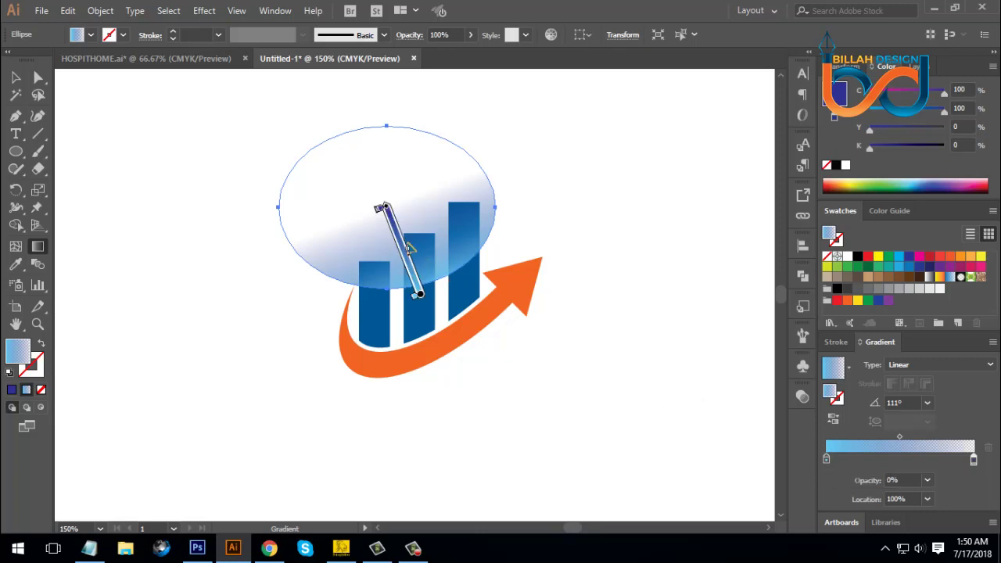
left_click_drag(383, 208, 384, 198)
left_click_drag(408, 256, 407, 252)
mouse_move(379, 198)
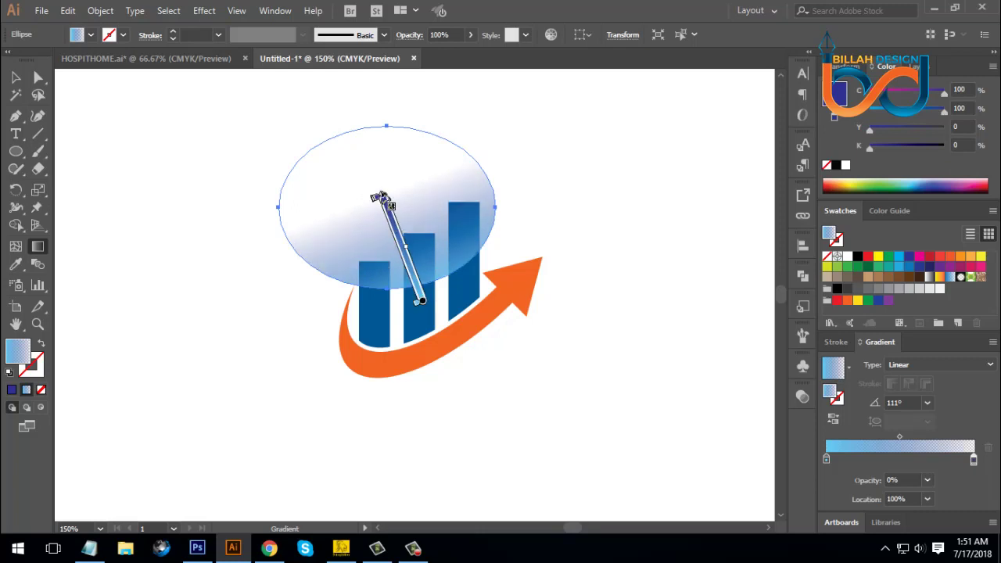
- Direct-select the ellipse and add the left bar to the selection
left_click(37, 77)
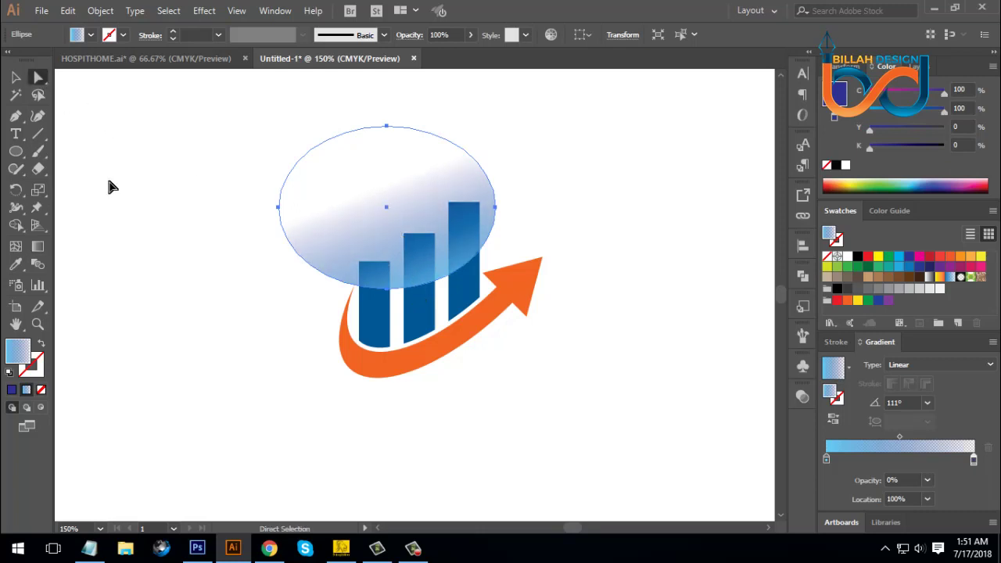
left_click(110, 186)
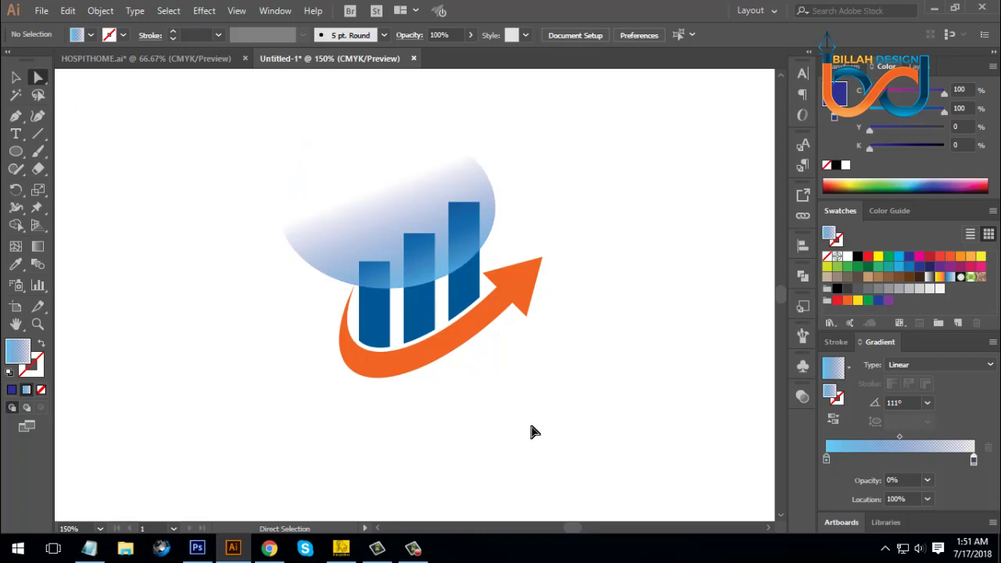
left_click(370, 216)
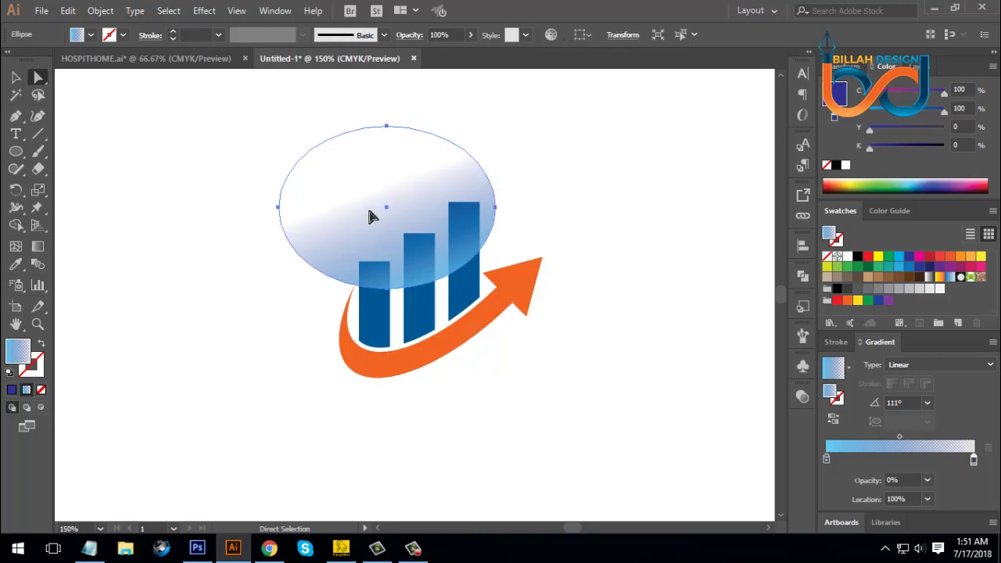
left_click(382, 324, "shift")
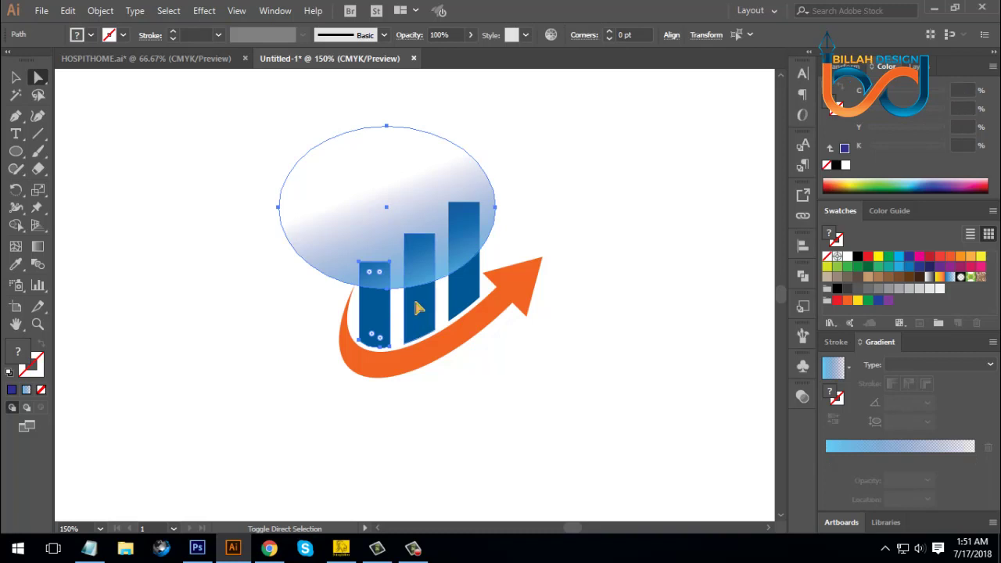
- Add the middle and right bars, then delete the ellipse areas outside them with Shape Builder
left_click(417, 308, "shift")
left_click(466, 297, "shift")
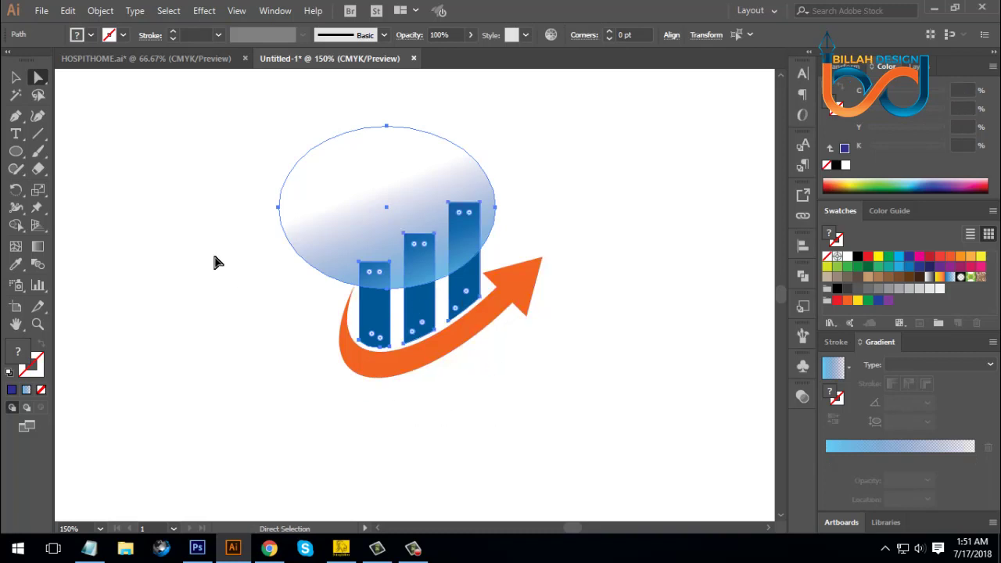
left_click(17, 226)
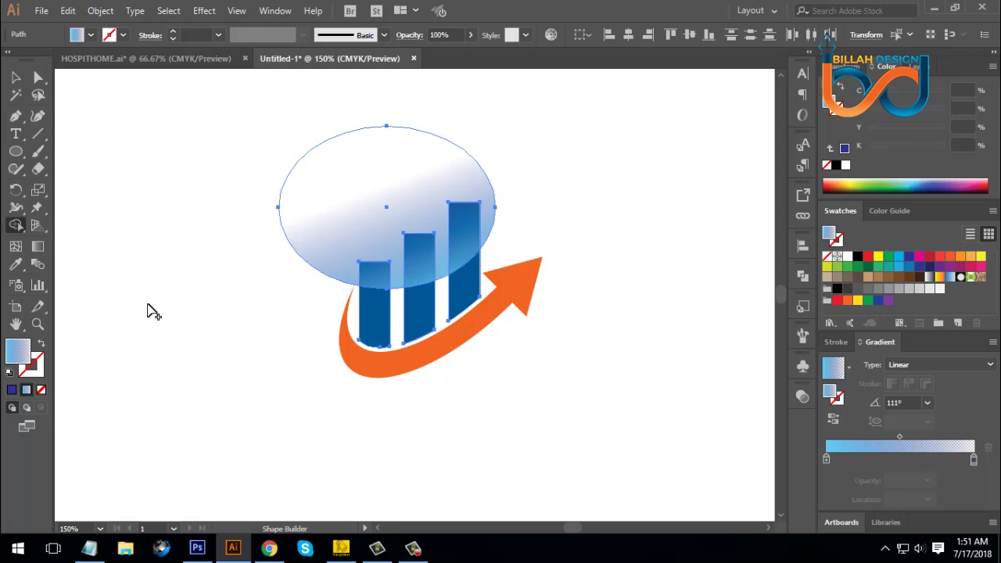
left_click(363, 194, "alt")
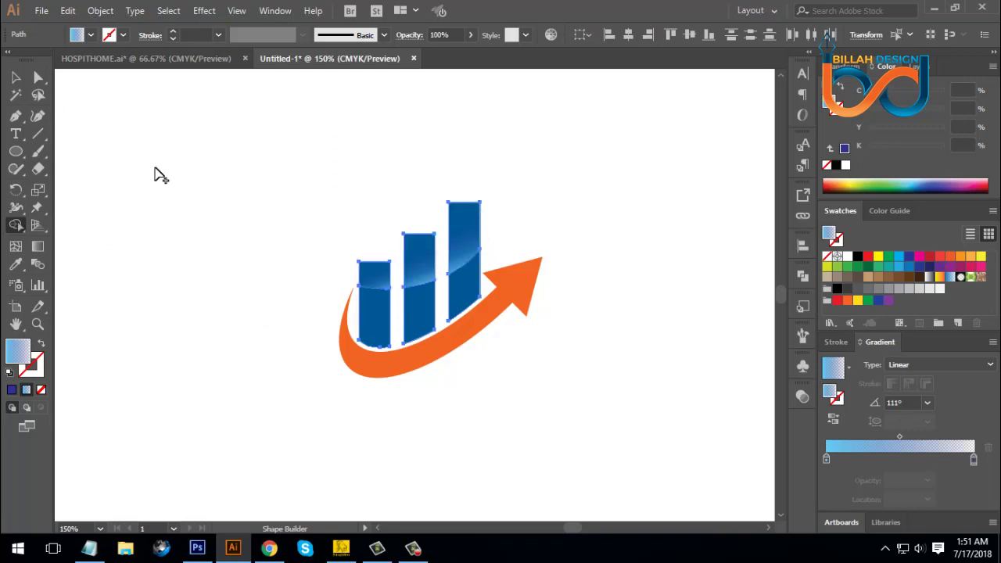
left_click(15, 77)
left_click(543, 463)
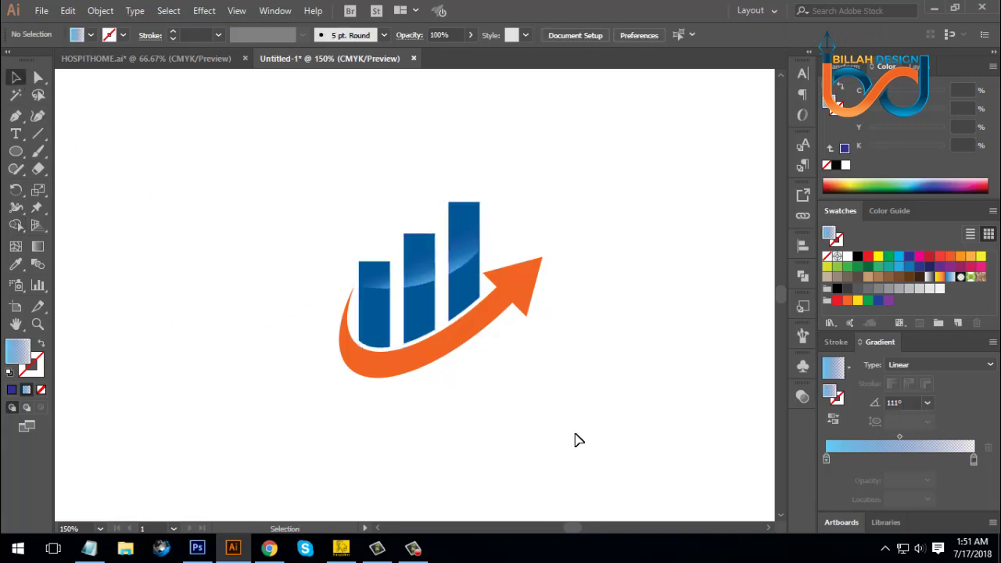
key("ctrl+0")
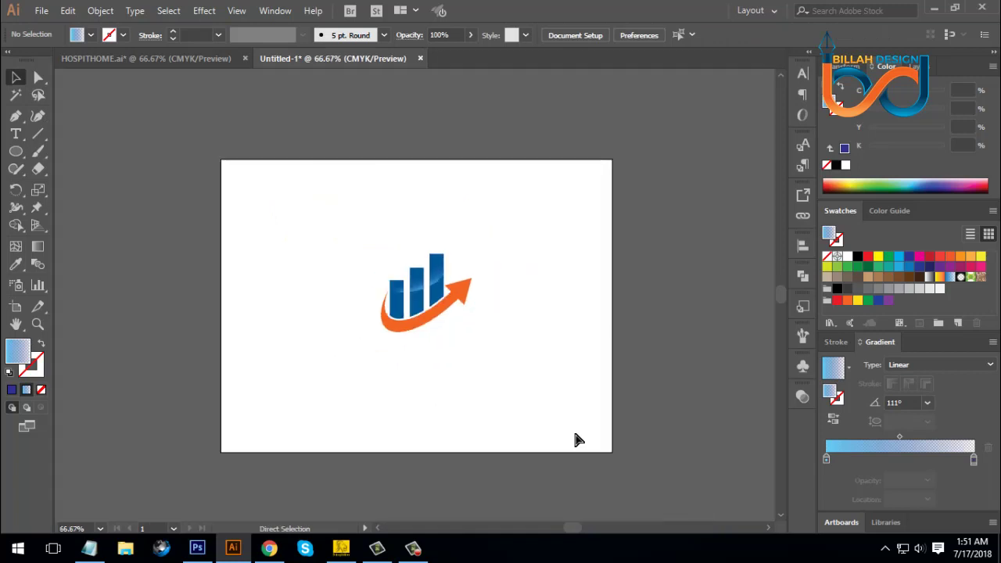
- Marquee-select the whole logo and move it upward on the artboard
key("ctrl+plus")
key("ctrl+plus")
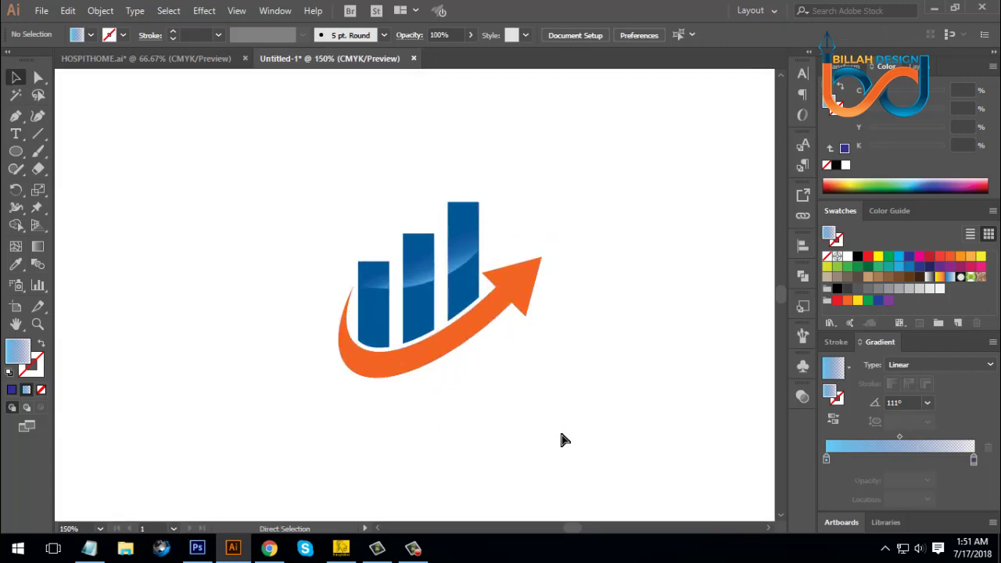
key("ctrl+0")
left_click_drag(313, 209, 526, 379)
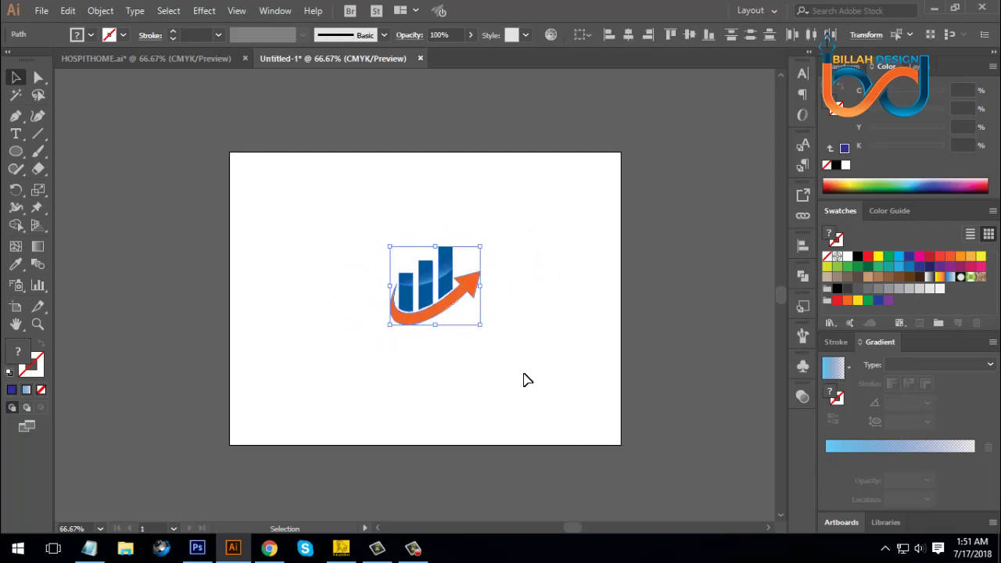
key("a")
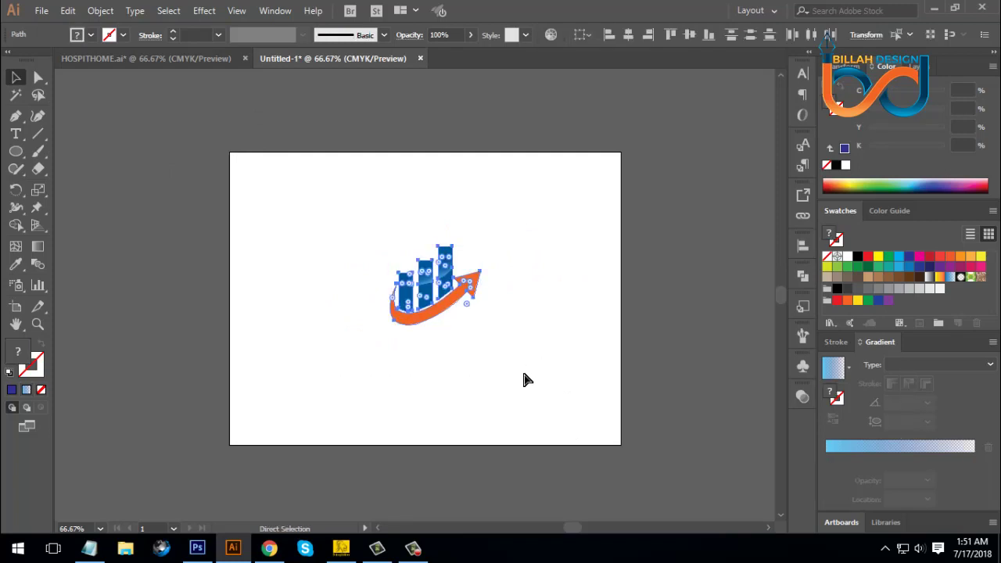
key("v")
left_click(525, 380)
left_click_drag(454, 289, 509, 256)
left_click(439, 343)
- Place the logo at the upper left and duplicate a copy to its right
left_click(544, 303)
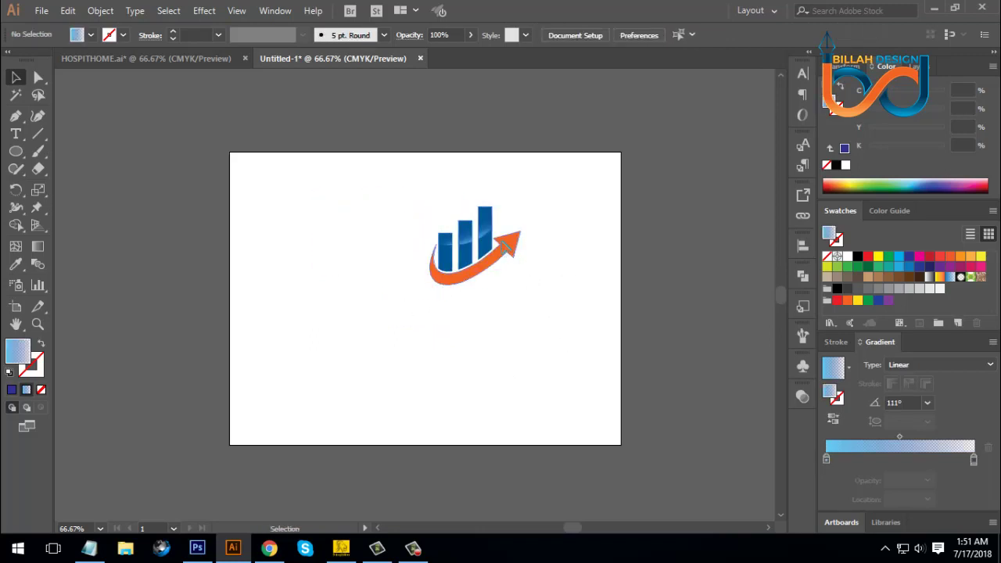
left_click_drag(489, 249, 514, 273)
left_click(427, 310)
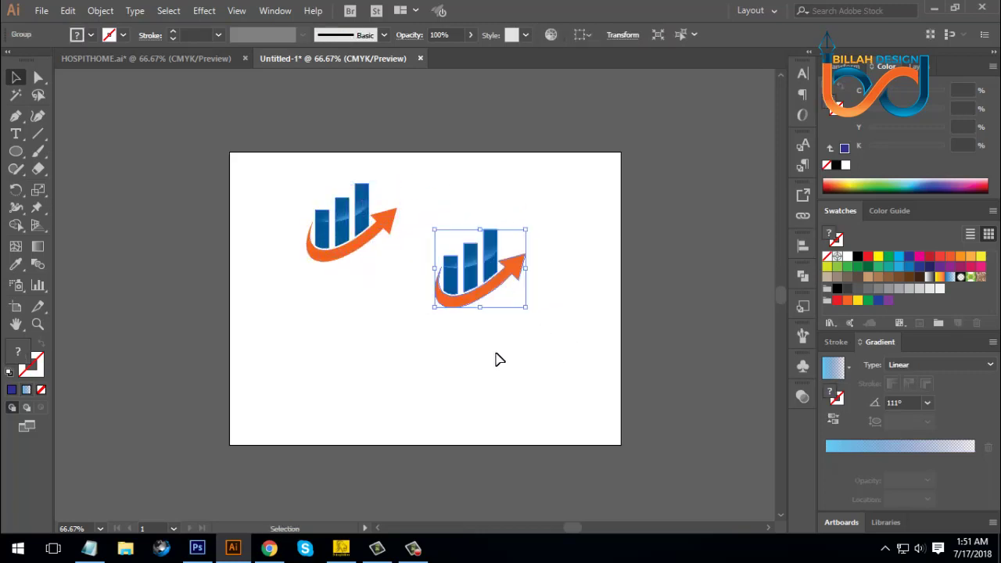
left_click(496, 357)
key("m")
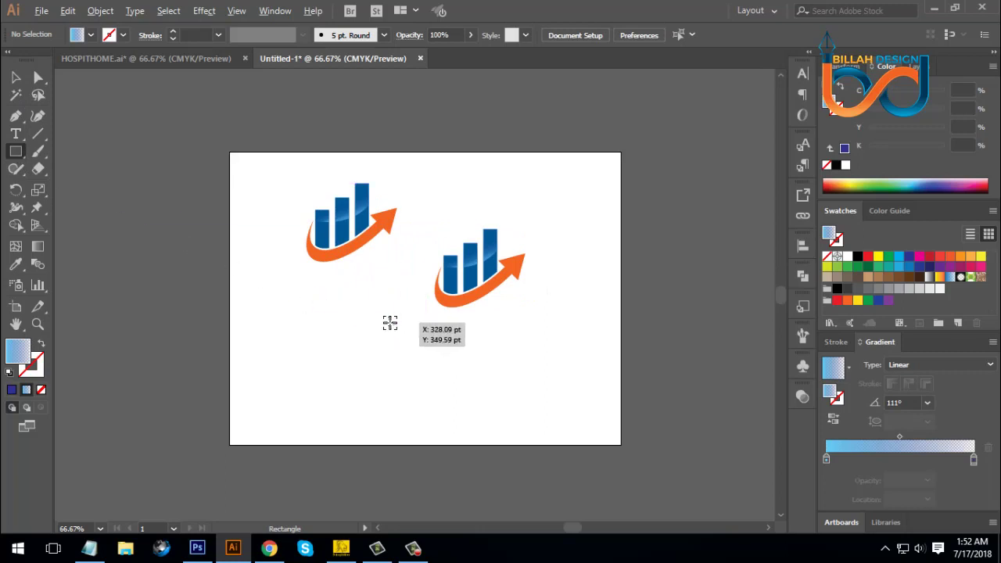
- Draw a roughly 102 pt black square, send it to back, and move it behind the logo copy
left_click_drag(389, 322, 418, 357)
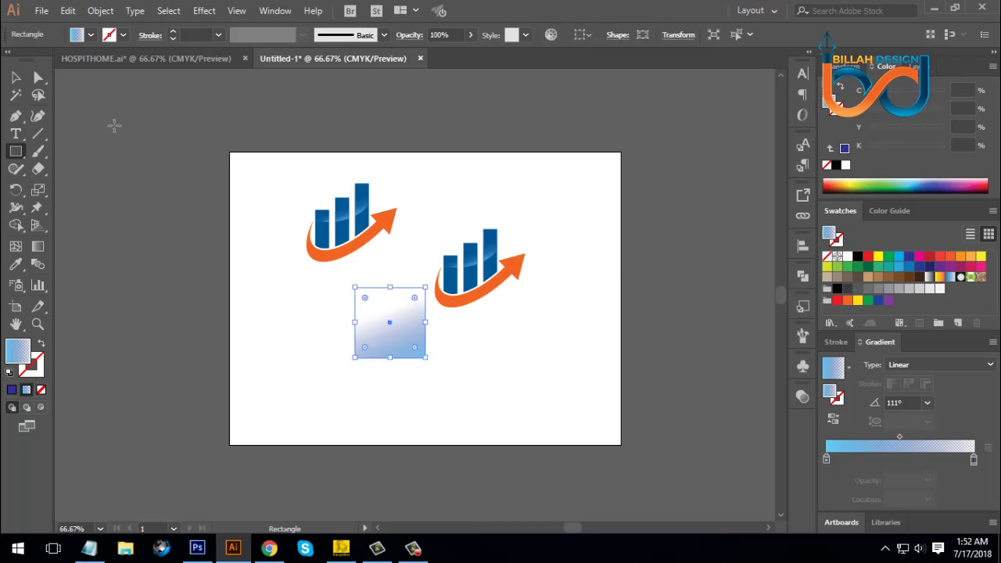
left_click(16, 77)
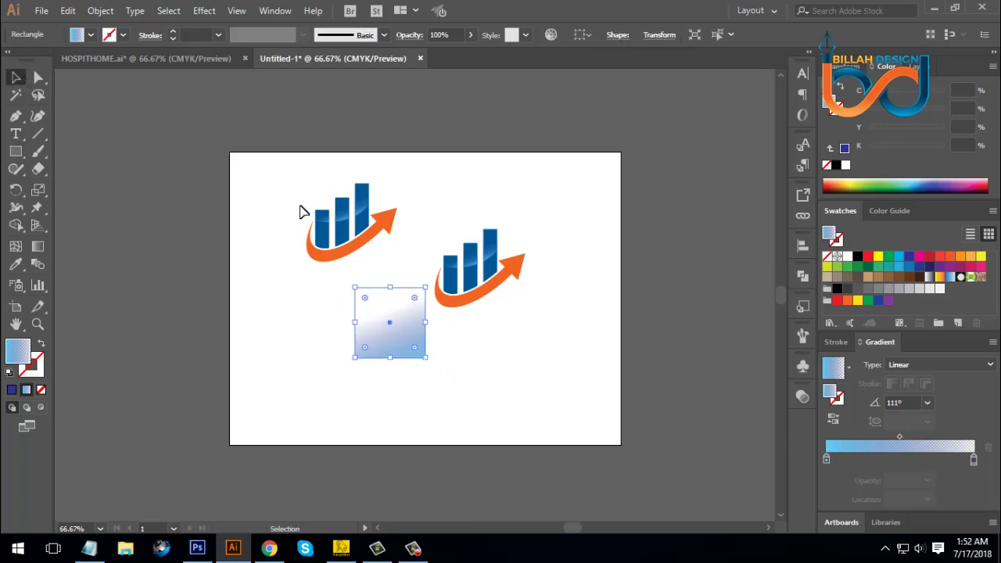
left_click(857, 255)
right_click(387, 316)
mouse_move(423, 242)
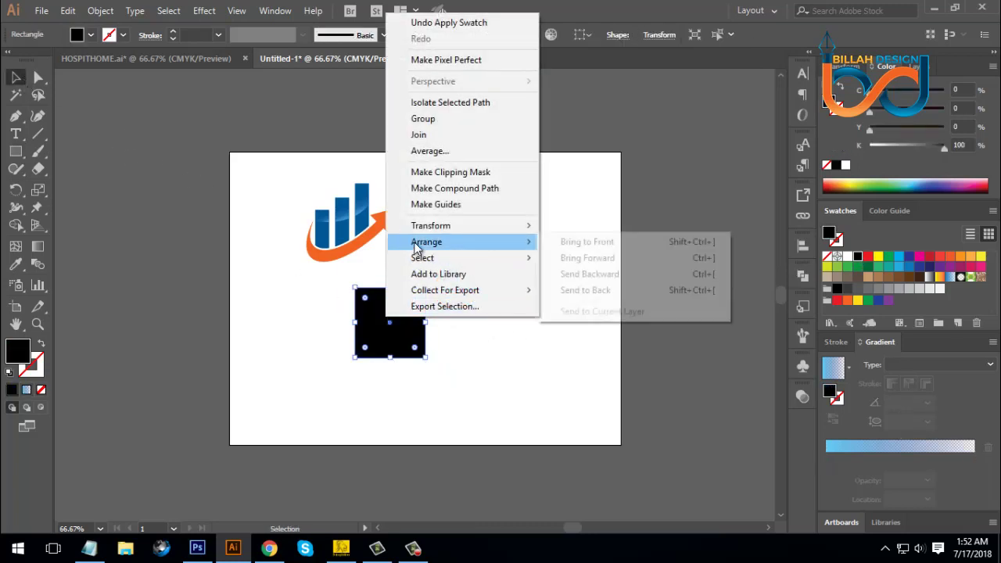
left_click(580, 299)
left_click(330, 402)
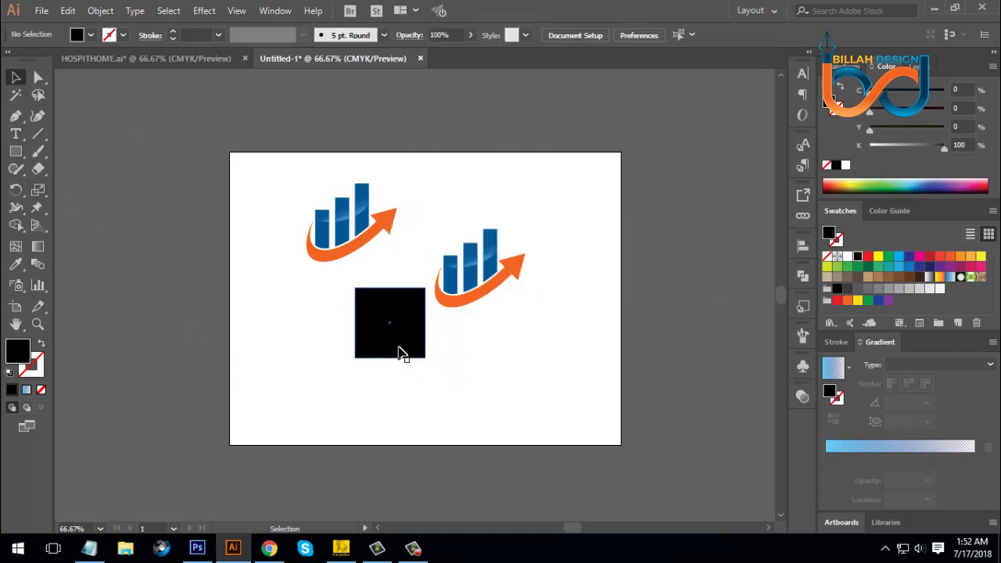
left_click_drag(399, 353, 479, 305)
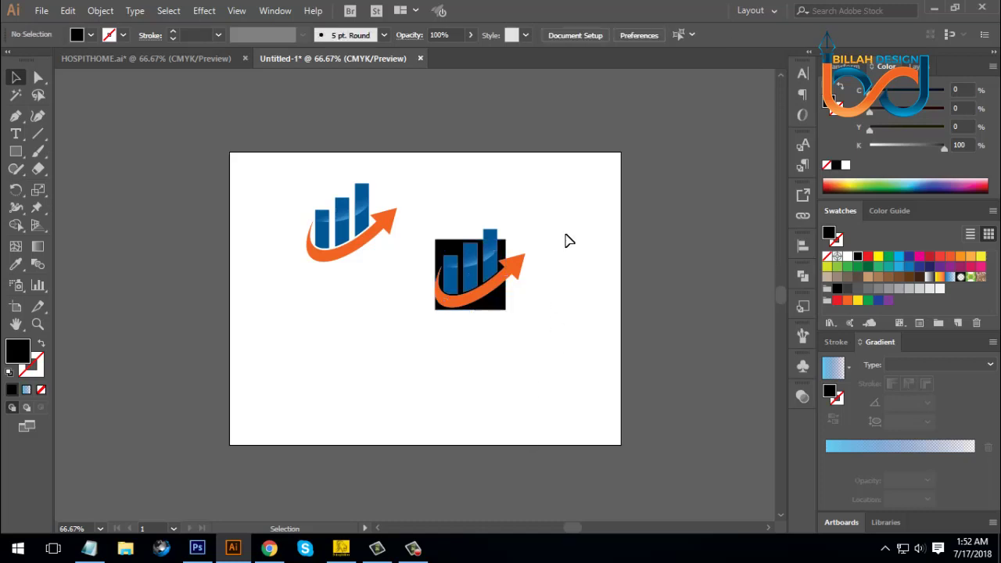
- Align the logo copy and black square to horizontal and vertical centres
left_click_drag(564, 229, 458, 322)
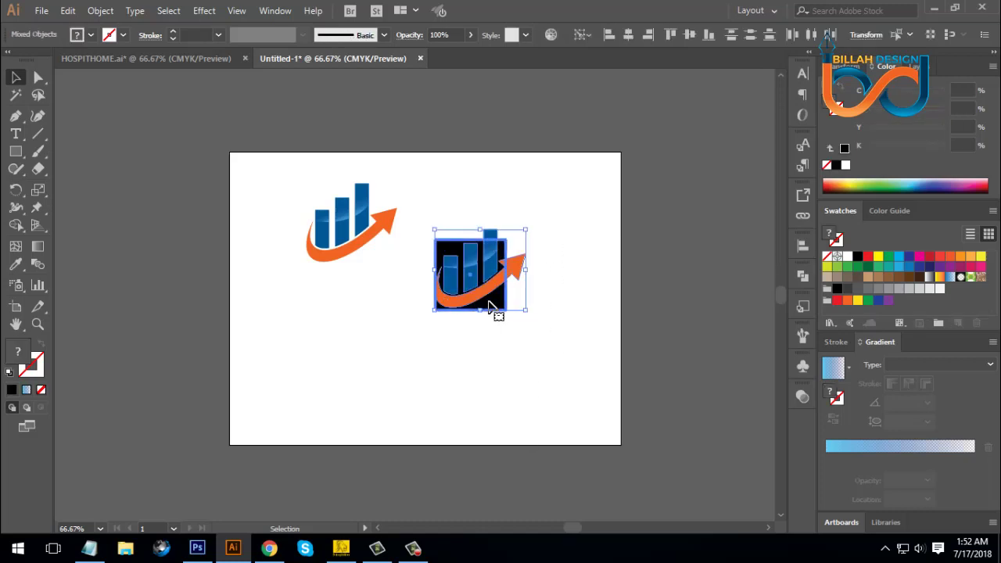
left_click(628, 37)
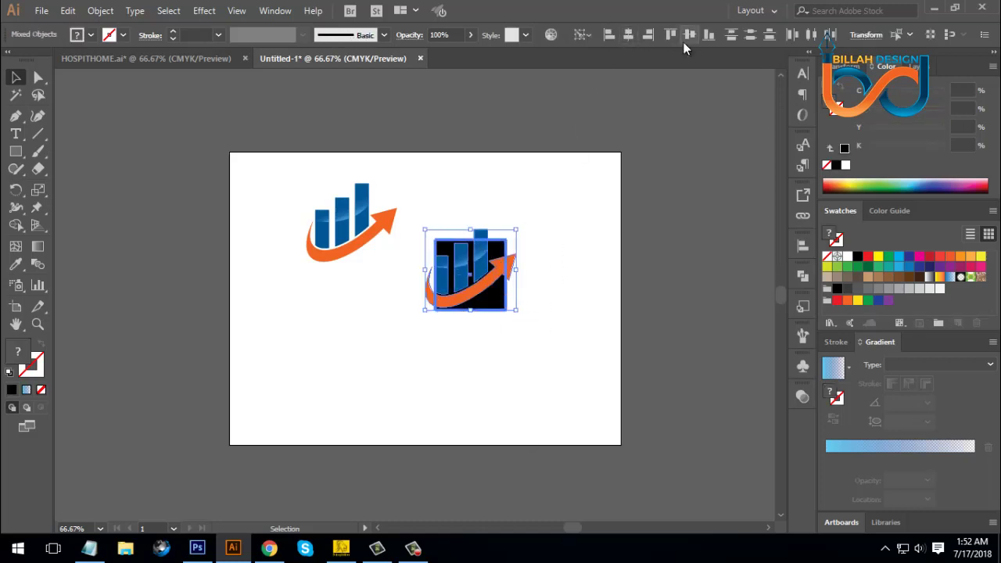
left_click(689, 37)
left_click(568, 381)
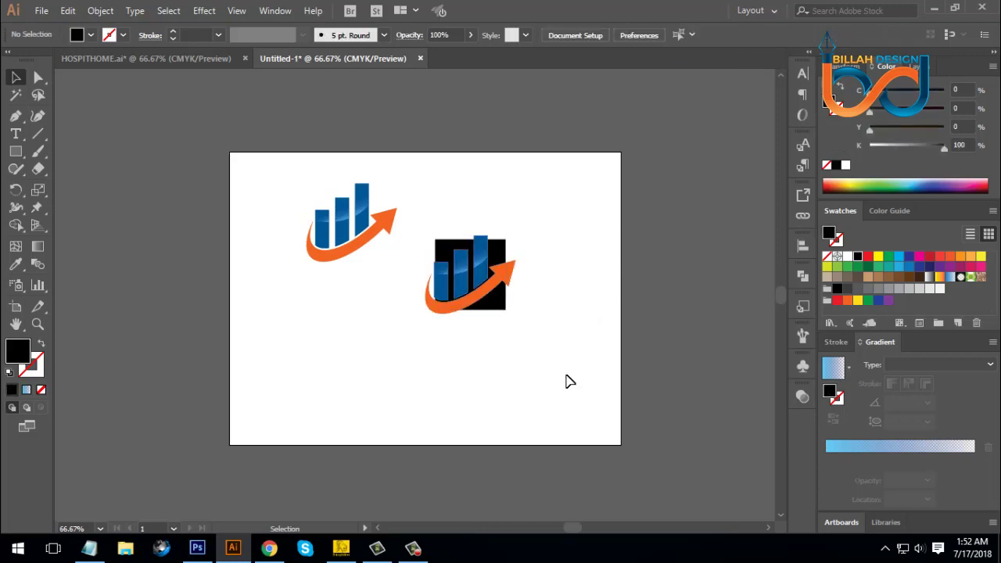
key("ctrl+equal")
key("ctrl+equal")
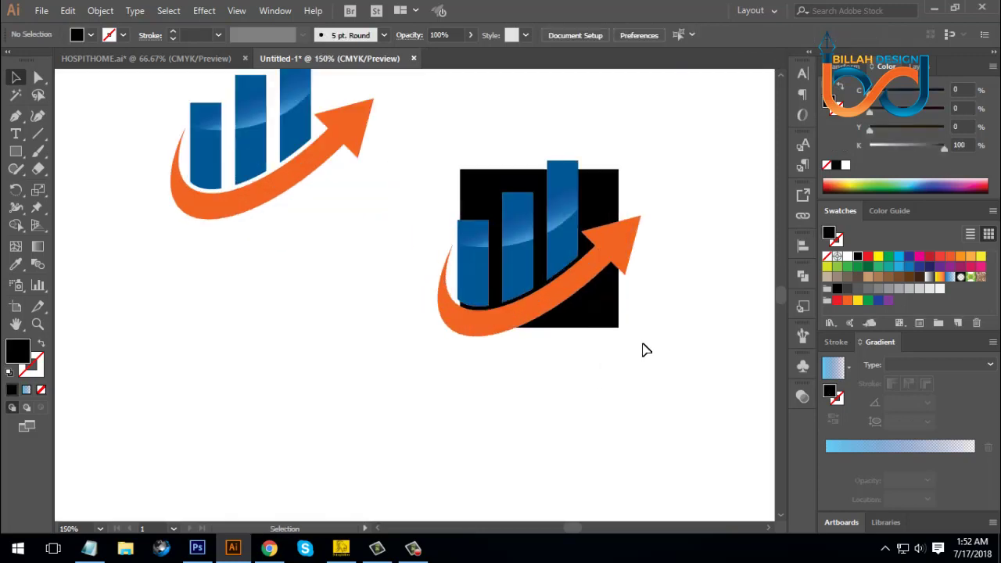
- Scale the logo copy down to fit inside the black square
left_click_drag(646, 348, 597, 367)
left_click(549, 291)
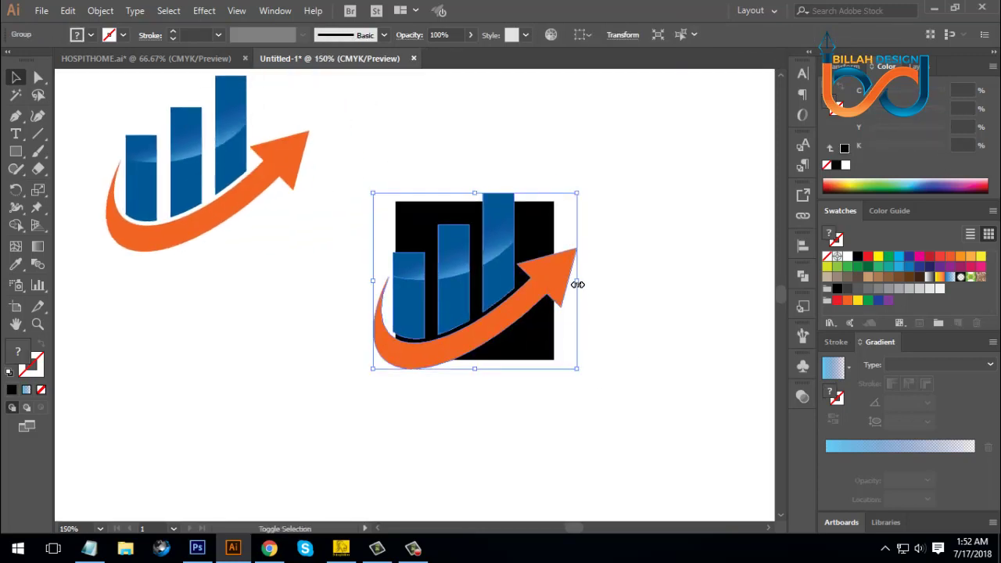
left_click_drag(576, 284, 556, 286)
left_click(604, 376)
key("ctrl+equal")
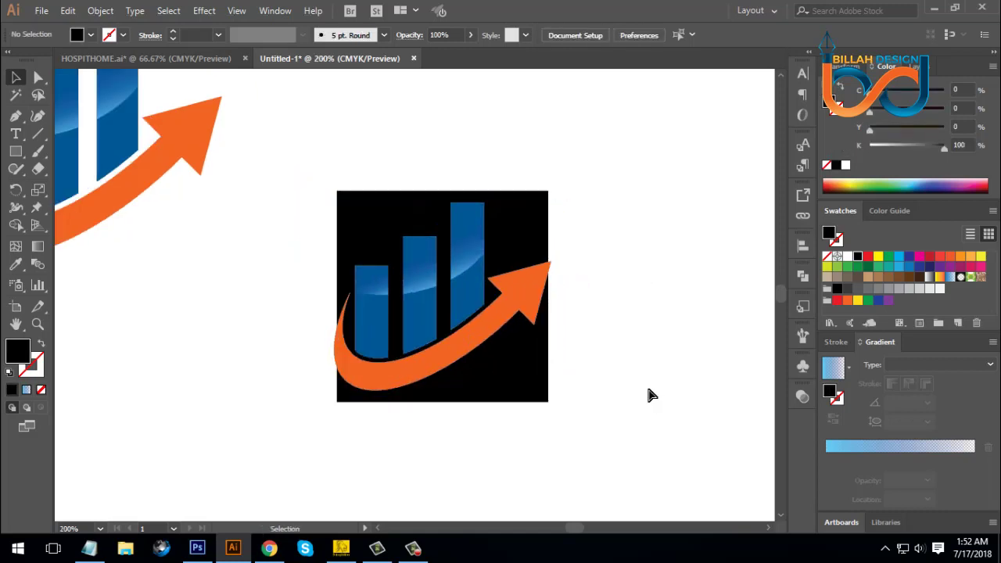
key("ctrl+minus")
- Nudge the logo copy up inside the square, then select both square and logo
left_click(506, 317)
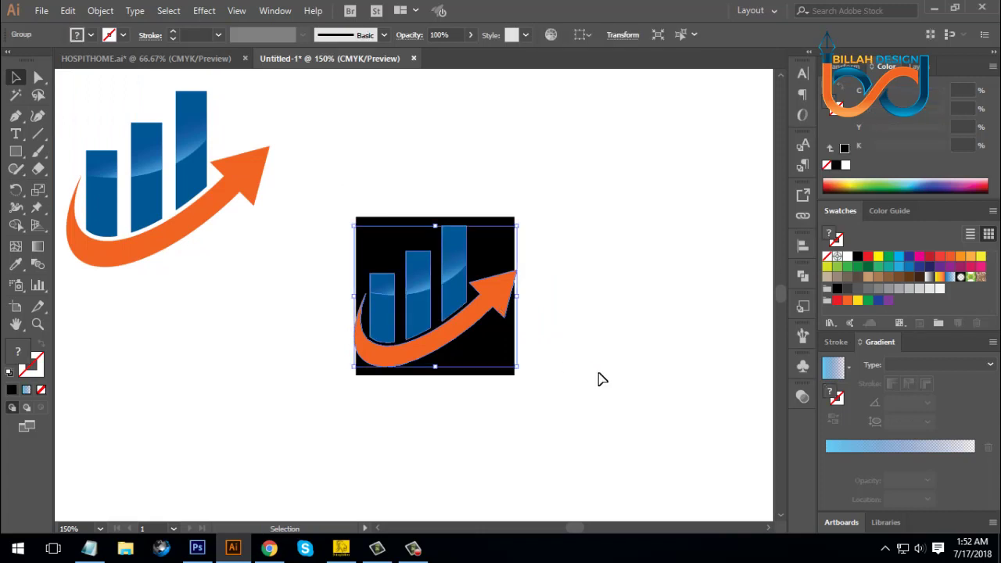
key("Up")
key("Up")
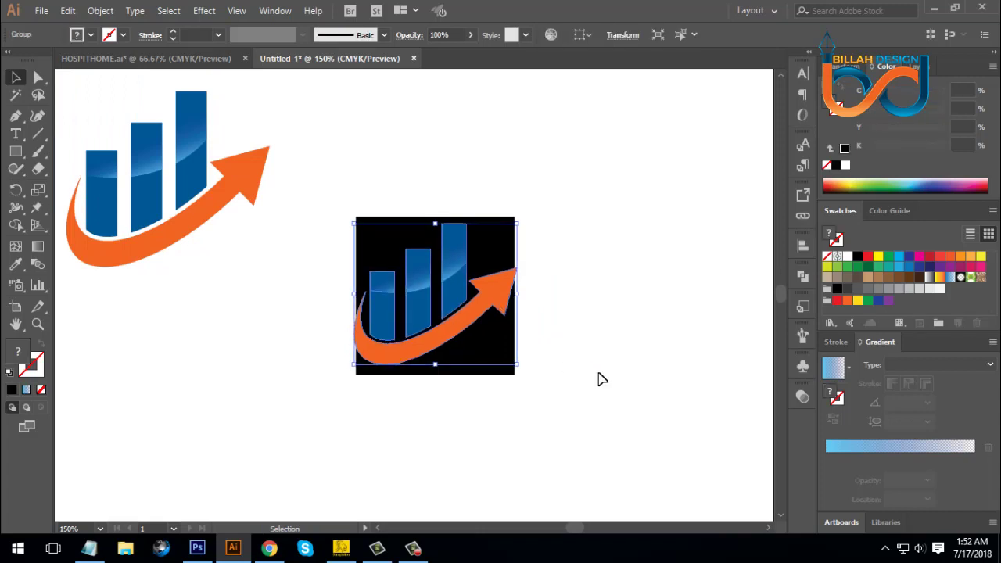
left_click(590, 395)
key("ctrl+minus")
key("ctrl+minus")
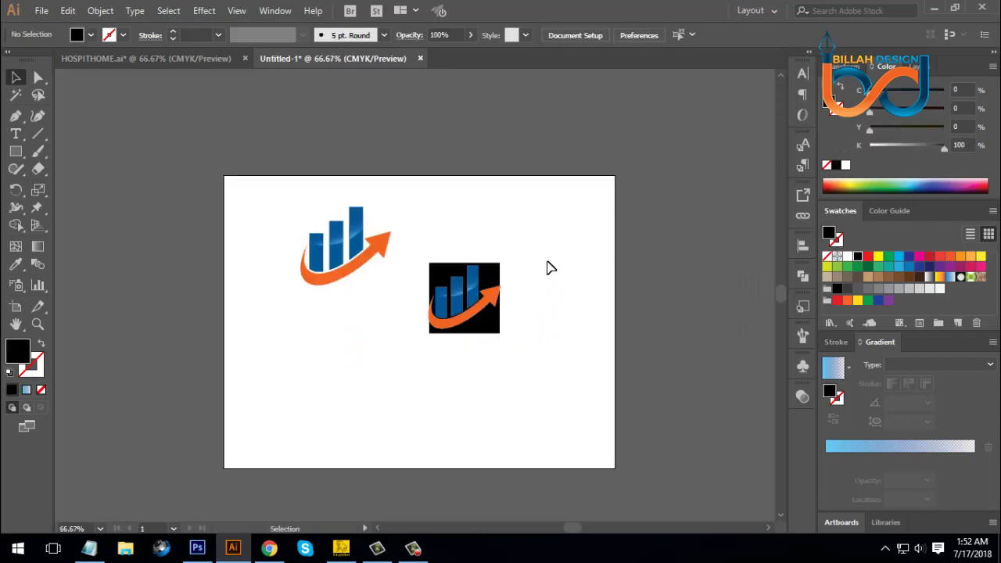
left_click_drag(488, 322, 430, 336)
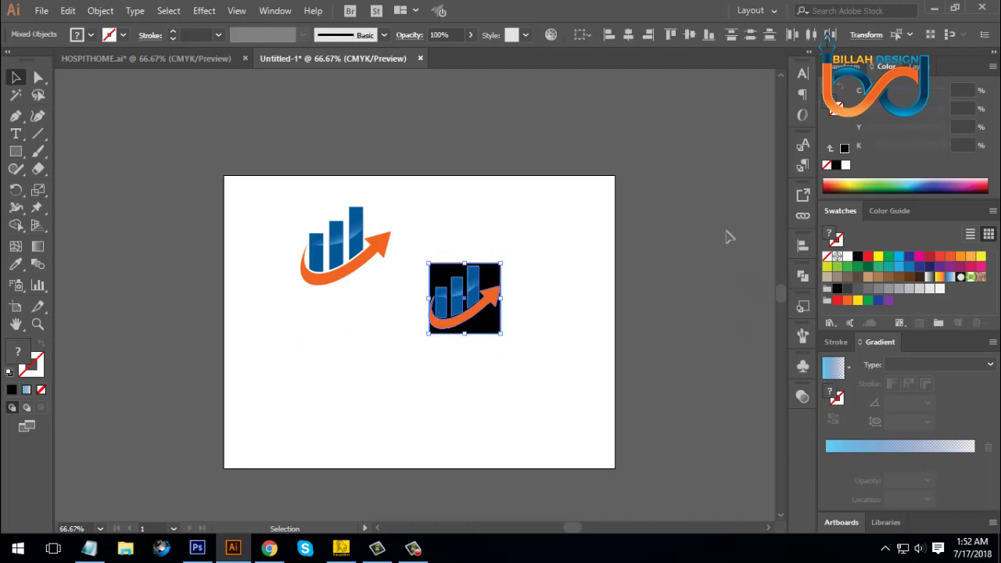
- Cut the logo out of the black square with Pathfinder Minus Front
left_click(801, 275)
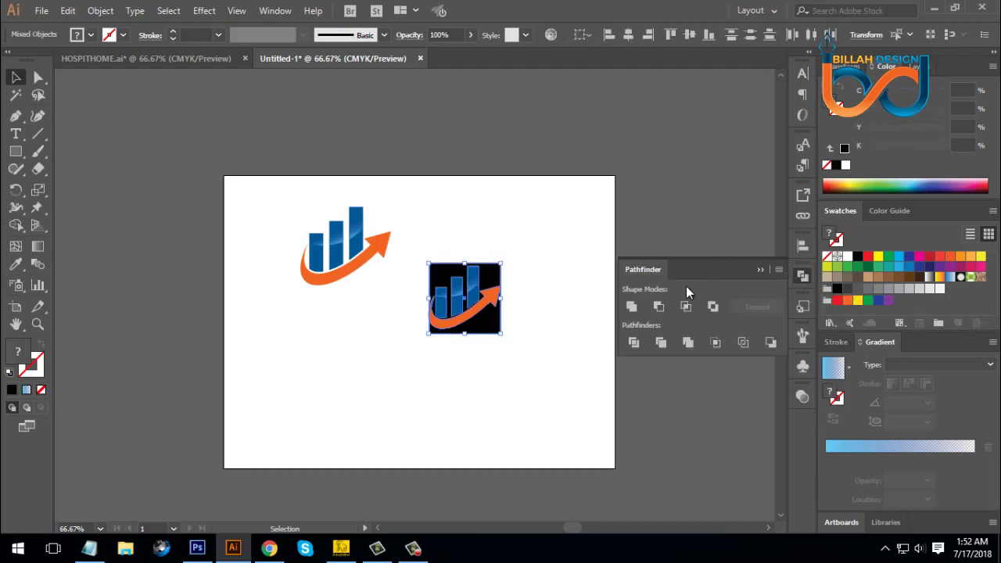
left_click(661, 306)
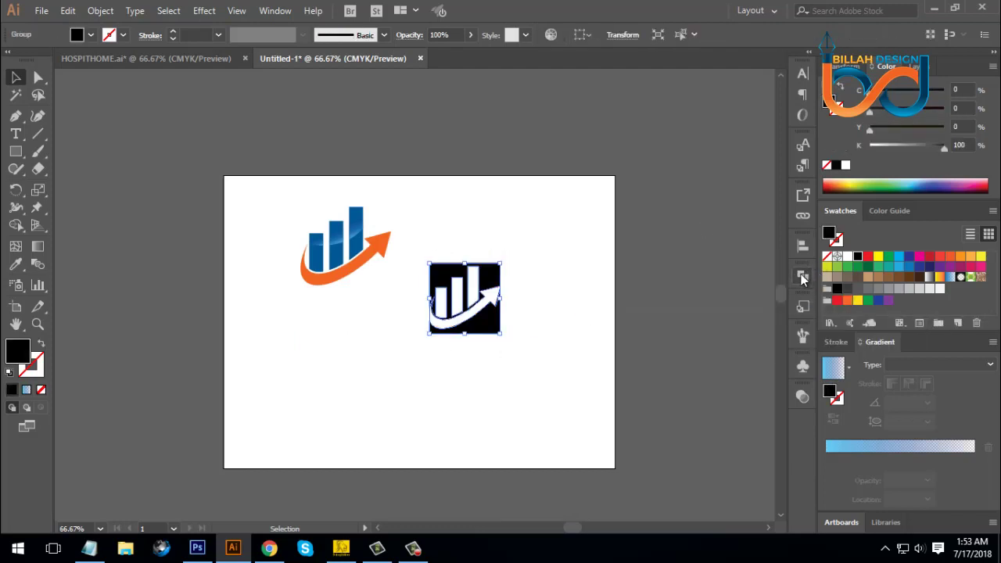
left_click(592, 304)
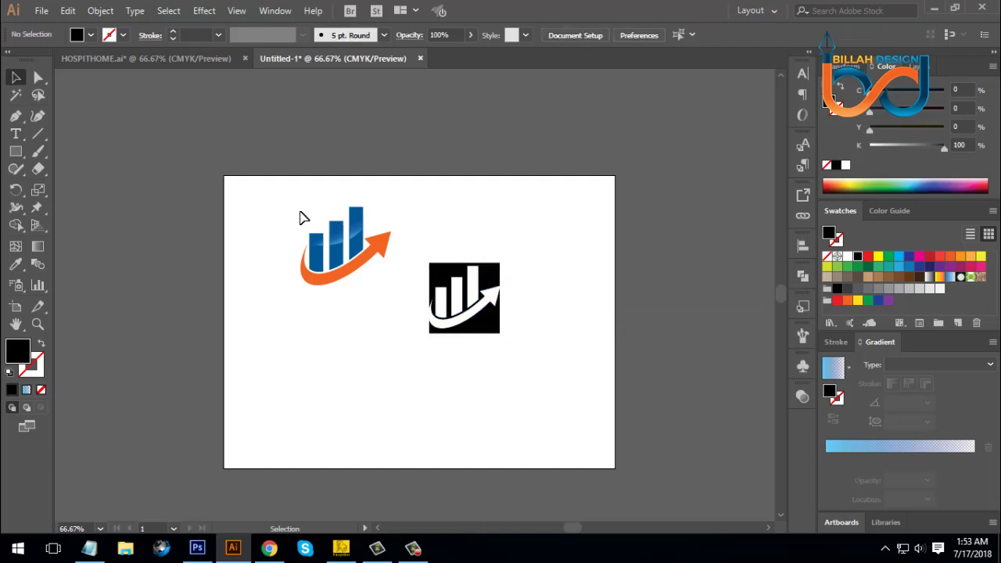
left_click(39, 77)
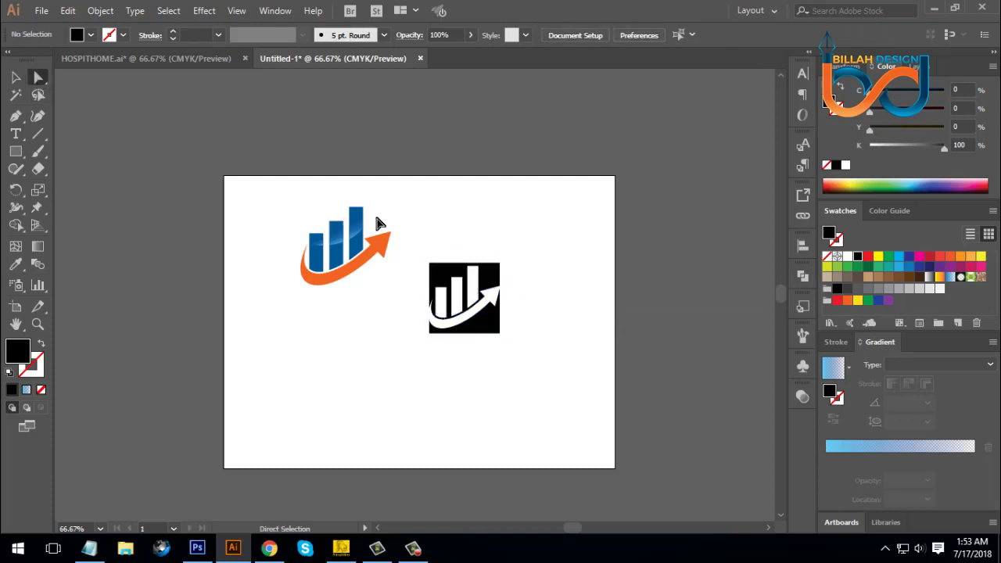
- Fill the badge's upper piece with the bar blue using the Eyedropper
left_click(493, 281)
left_click(17, 264)
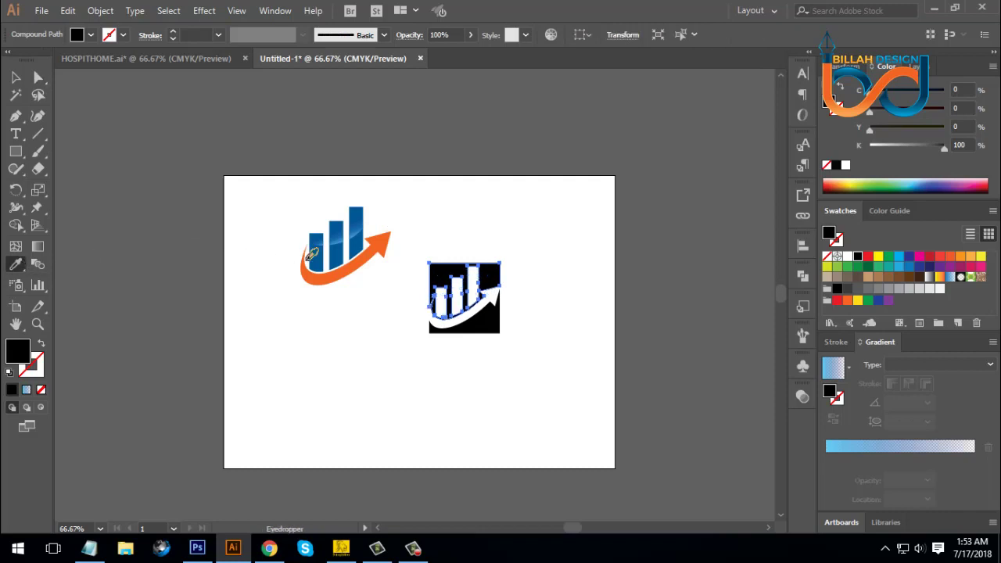
left_click(312, 254)
left_click(39, 78)
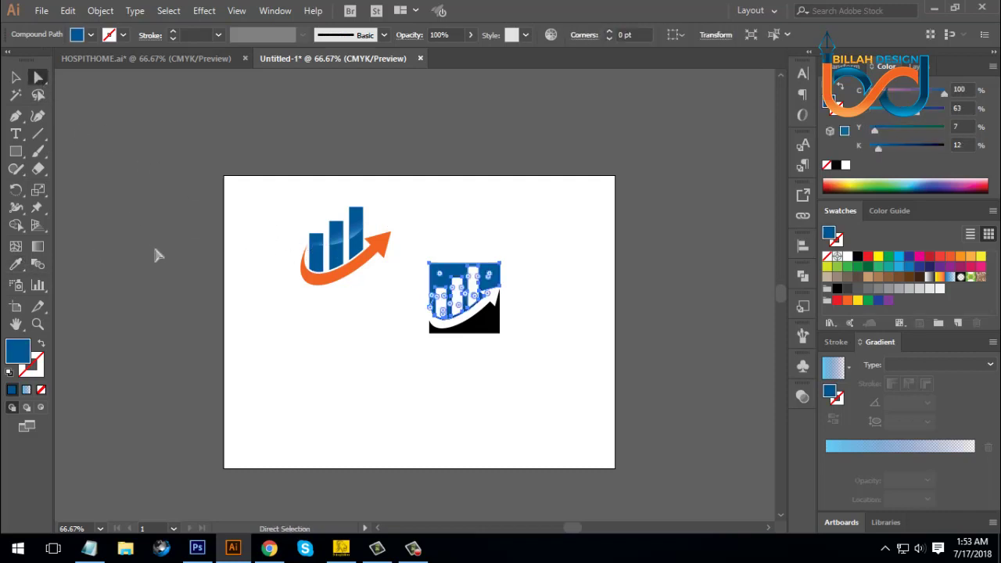
left_click(156, 253)
- Fill the badge's lower piece with the swoosh orange using the Eyedropper
left_click(493, 327)
left_click(16, 264)
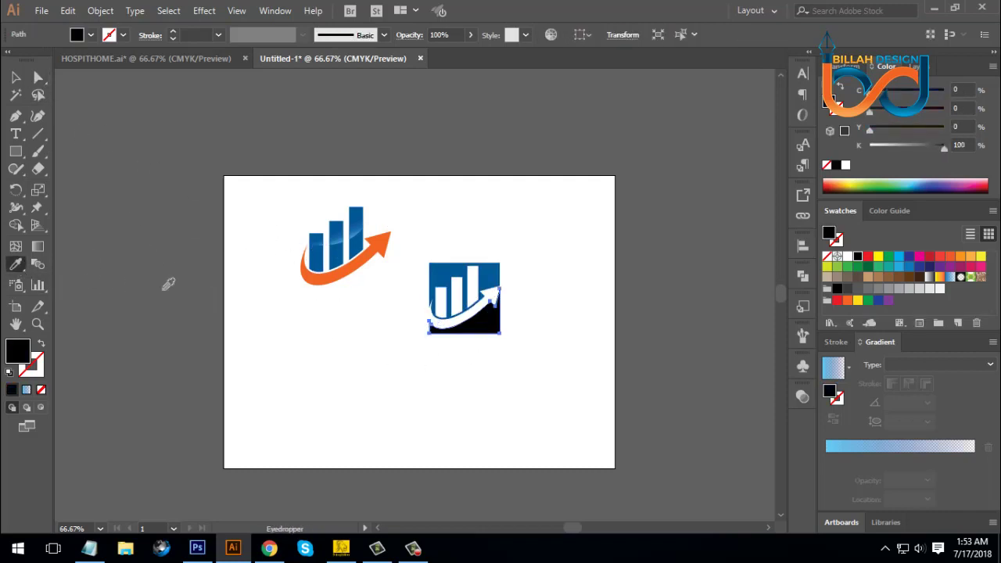
left_click(312, 280)
left_click(15, 77)
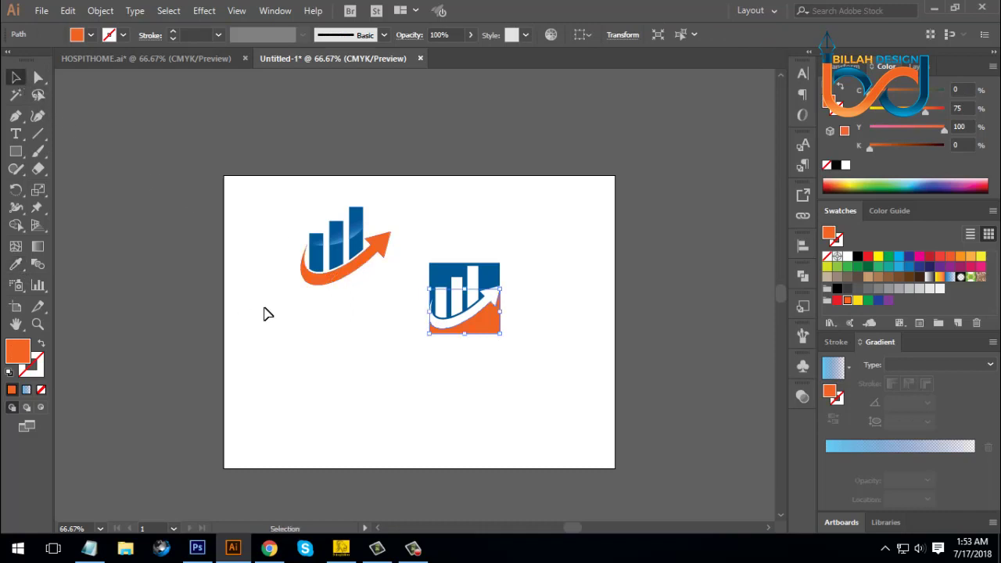
left_click(263, 312)
- Move the square badge up beside the original logo
left_click_drag(502, 324, 519, 270)
left_click(563, 347)
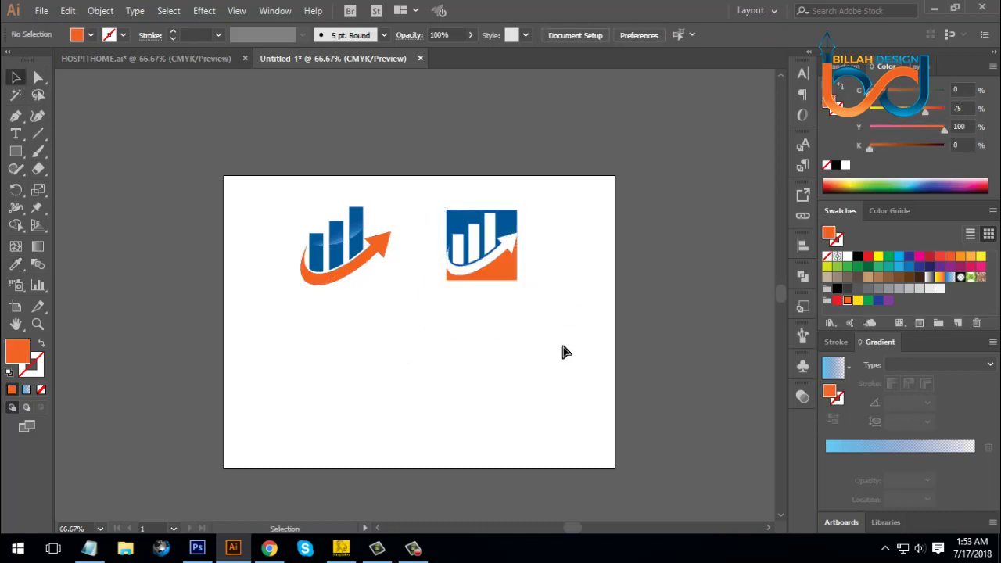
key("ctrl+1")
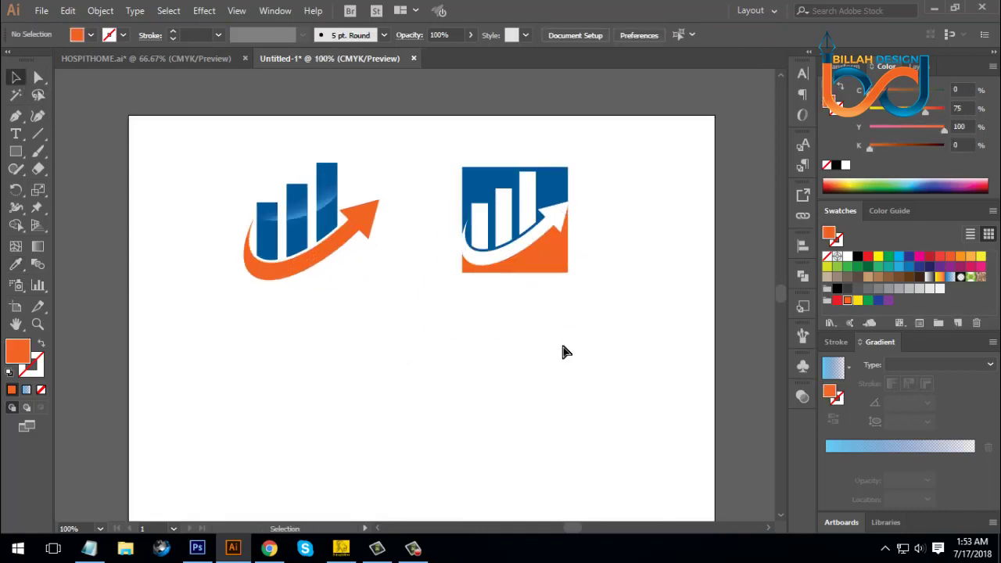
key("ctrl+minus")
- Add 36 pt text "financial company" below the original logo and select it
left_click_drag(519, 353, 505, 320)
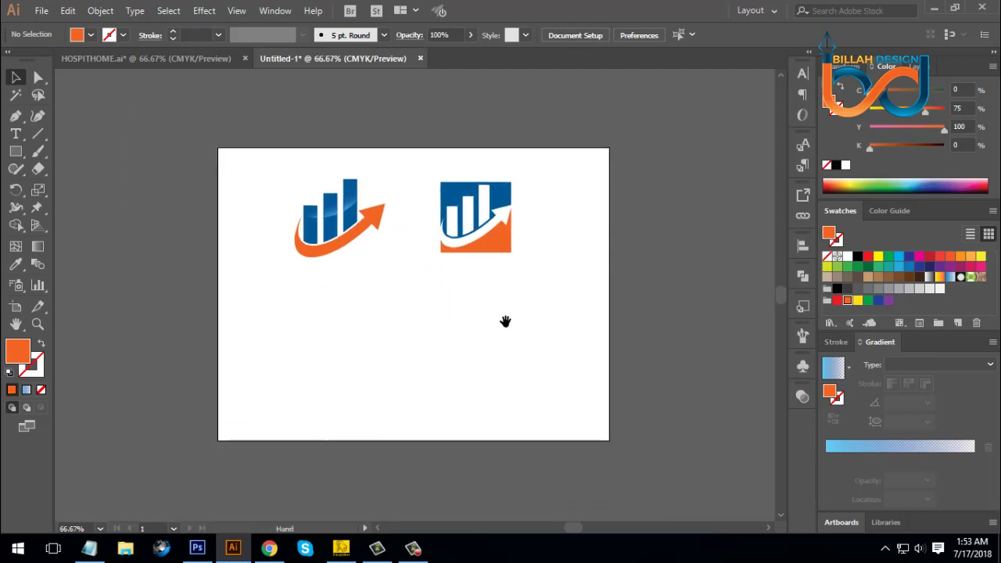
left_click(15, 134)
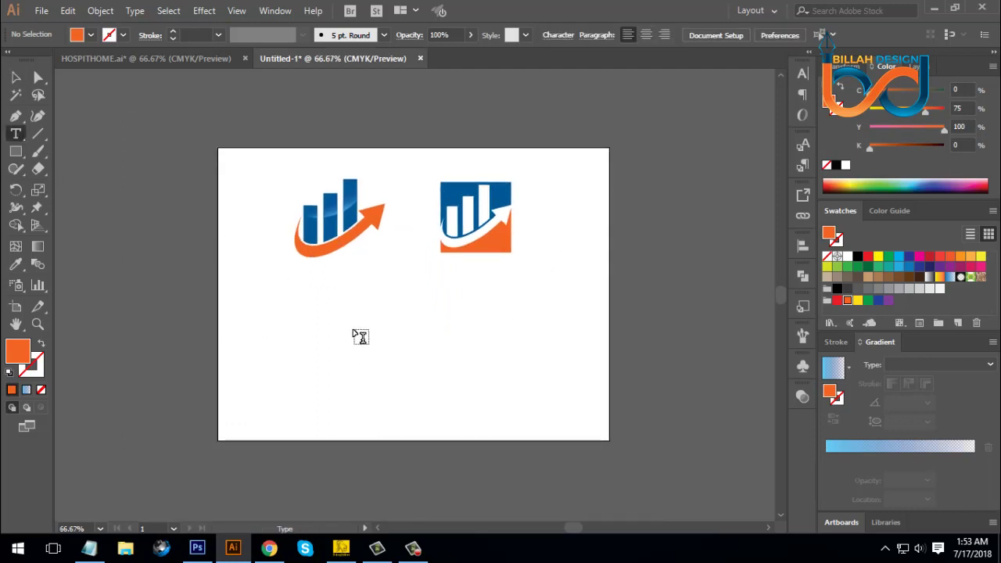
left_click(298, 307)
right_click(311, 315)
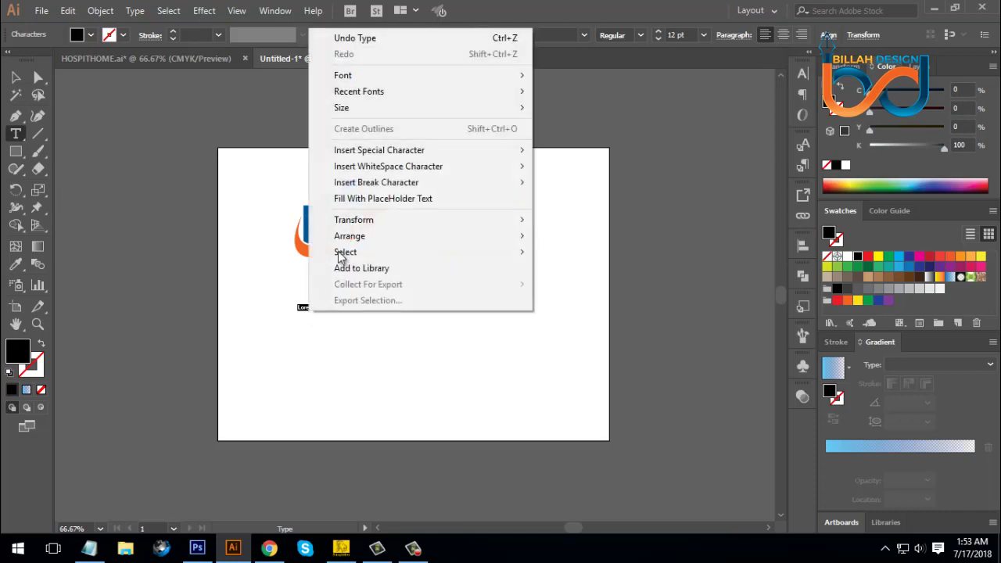
mouse_move(347, 113)
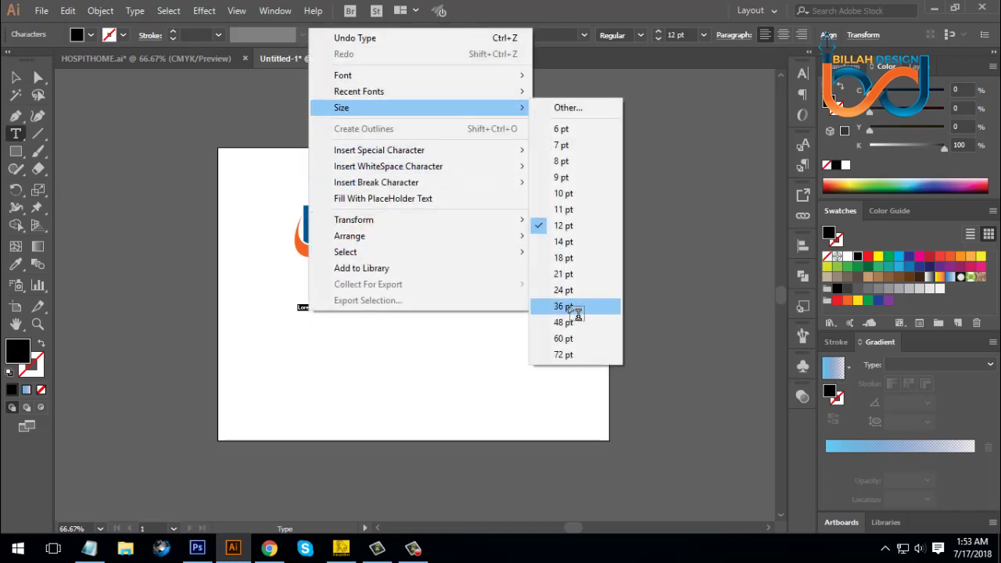
left_click(574, 310)
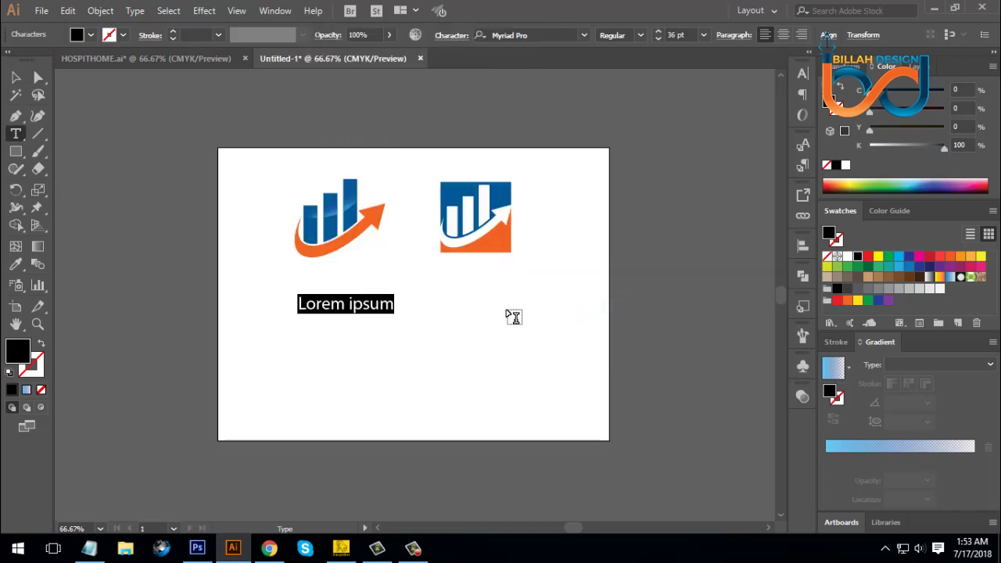
type("financial")
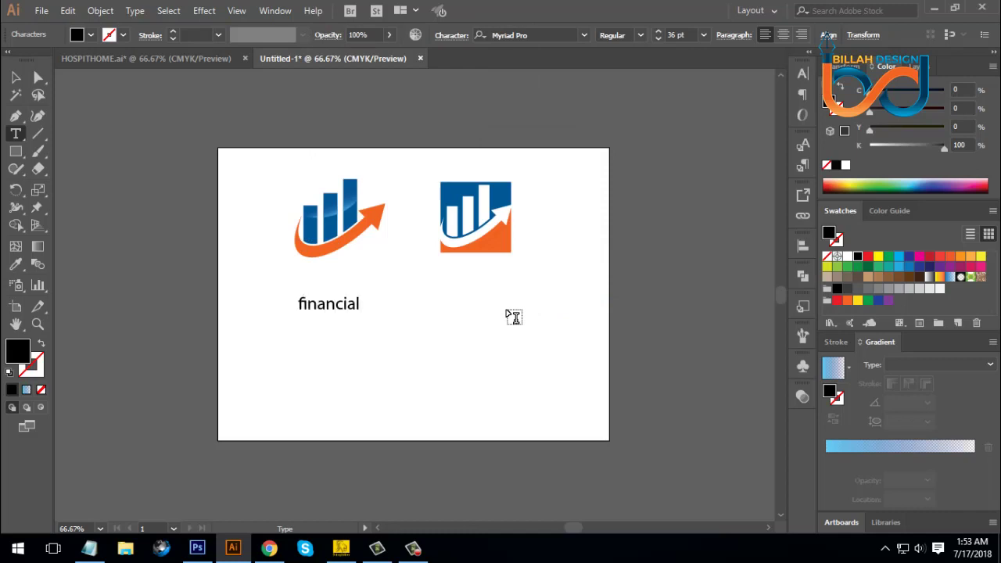
type(" company")
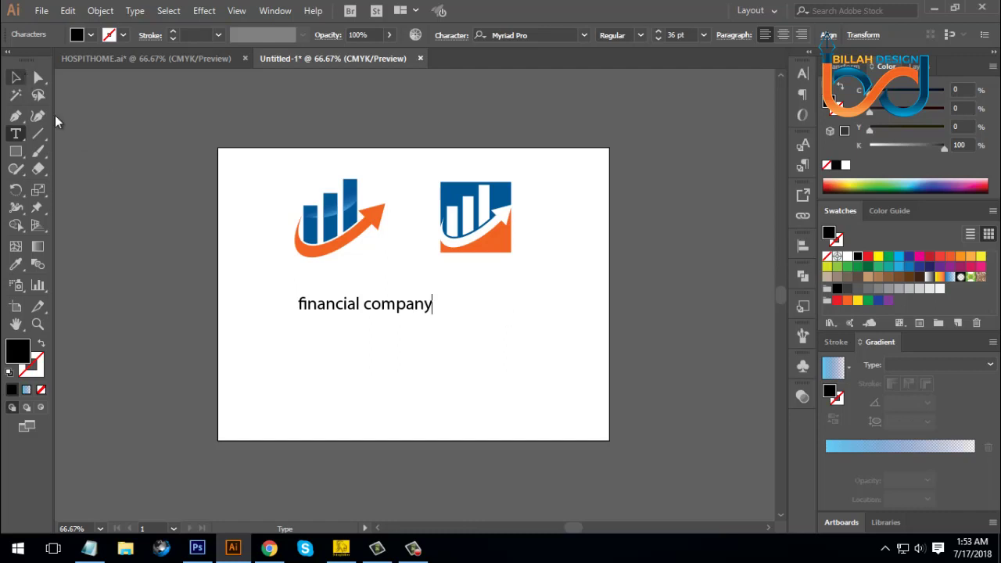
left_click(15, 77)
left_click(347, 309)
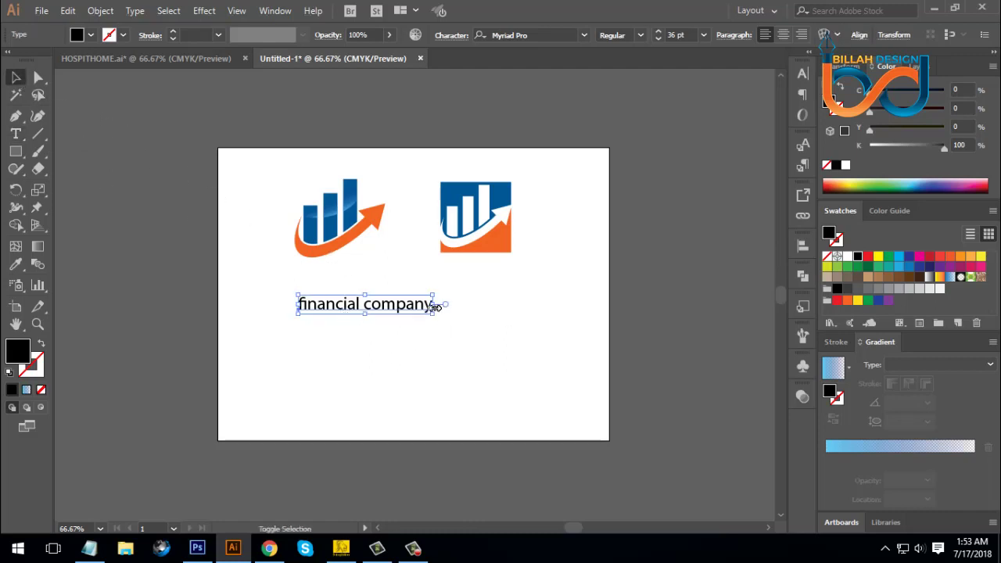
- Enlarge the wordmark to about 52.36 pt and set it in Nexa Bold
left_click_drag(434, 307, 457, 314)
left_click(406, 315)
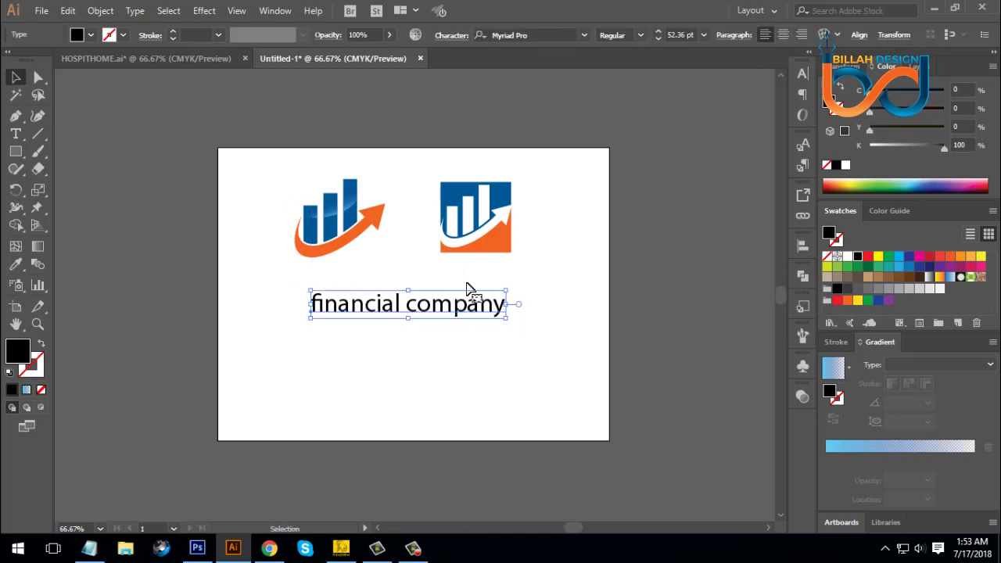
left_click(550, 34)
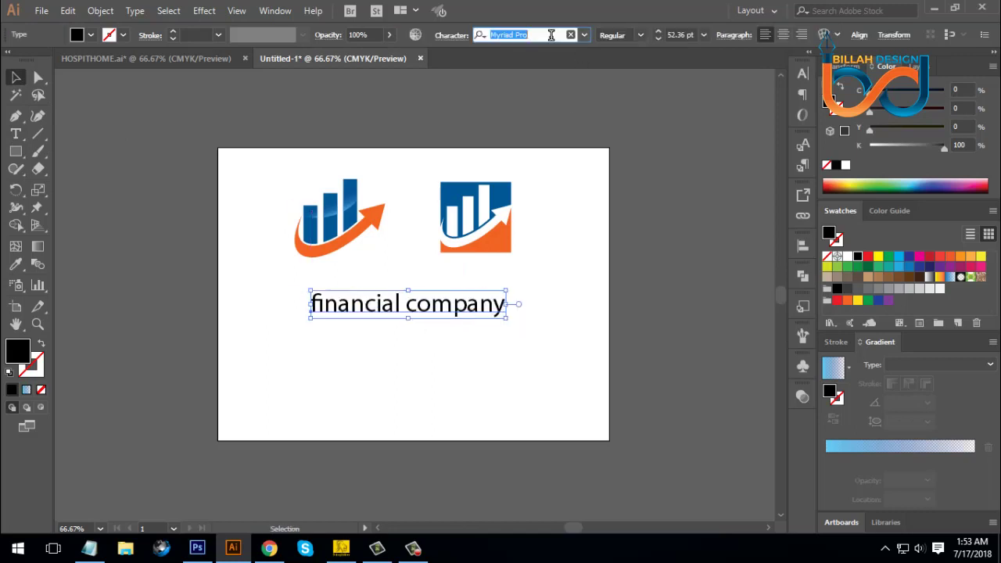
type("nex")
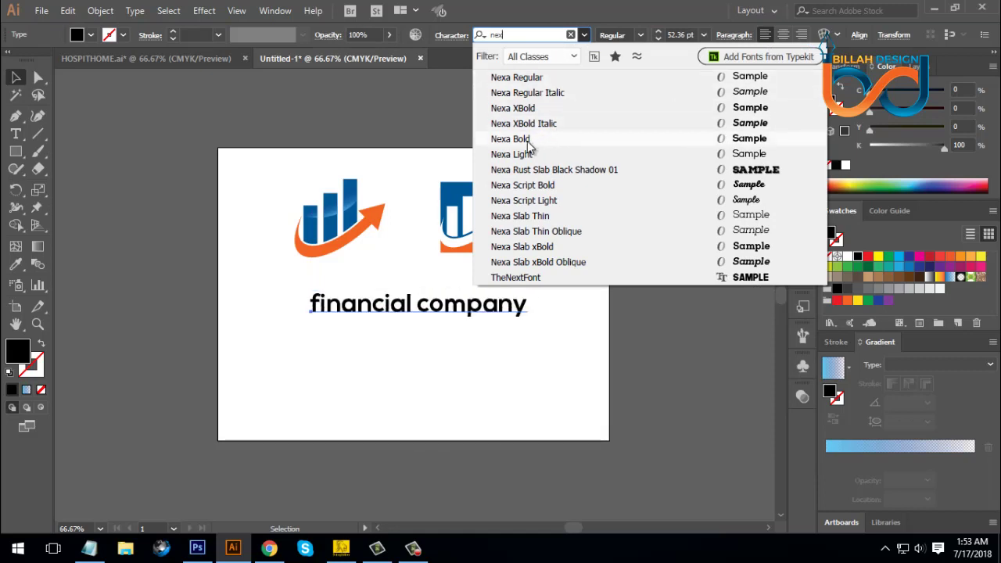
left_click(516, 139)
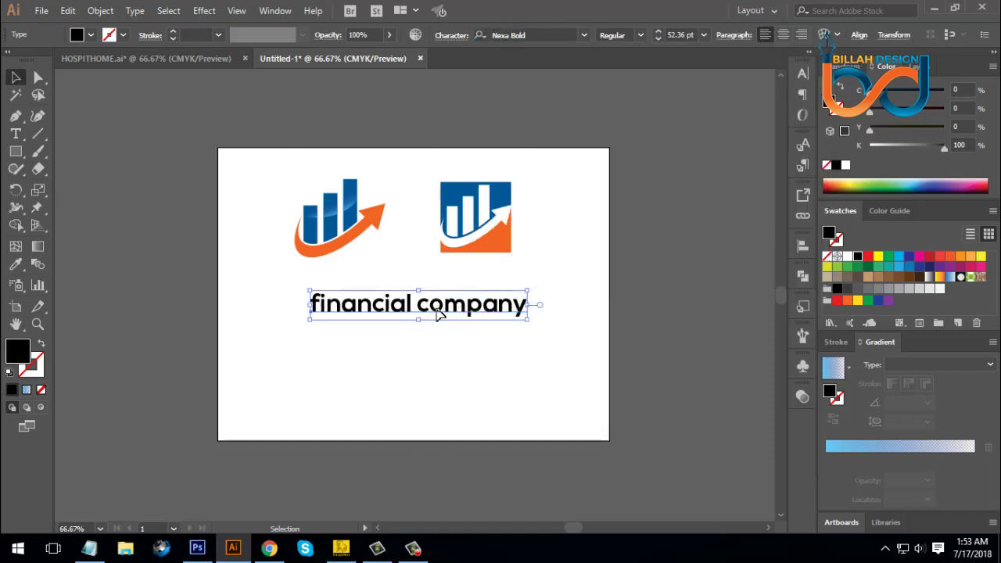
left_click_drag(440, 313, 430, 330)
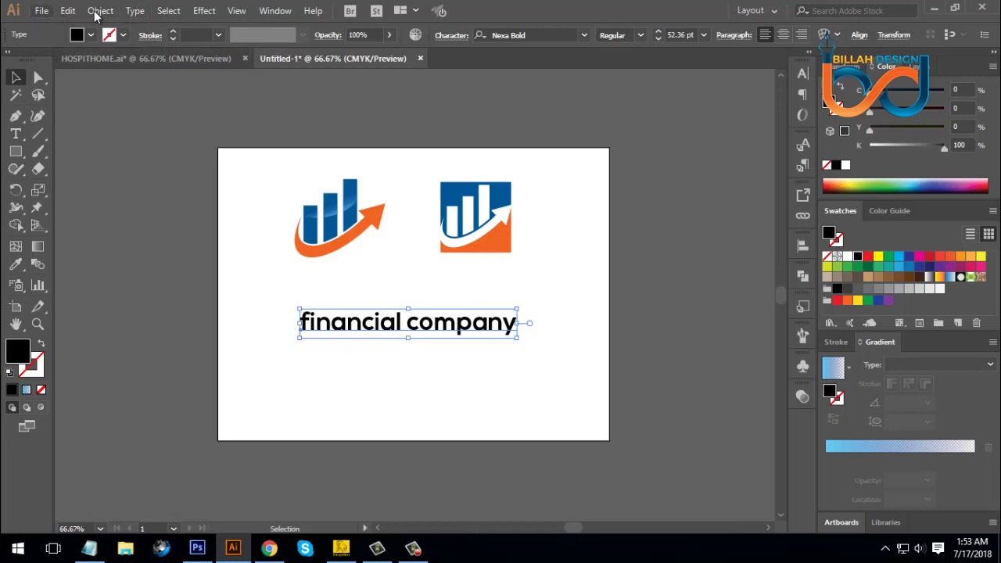
- Change the wordmark to UPPERCASE and move it up toward the logos
left_click(134, 11)
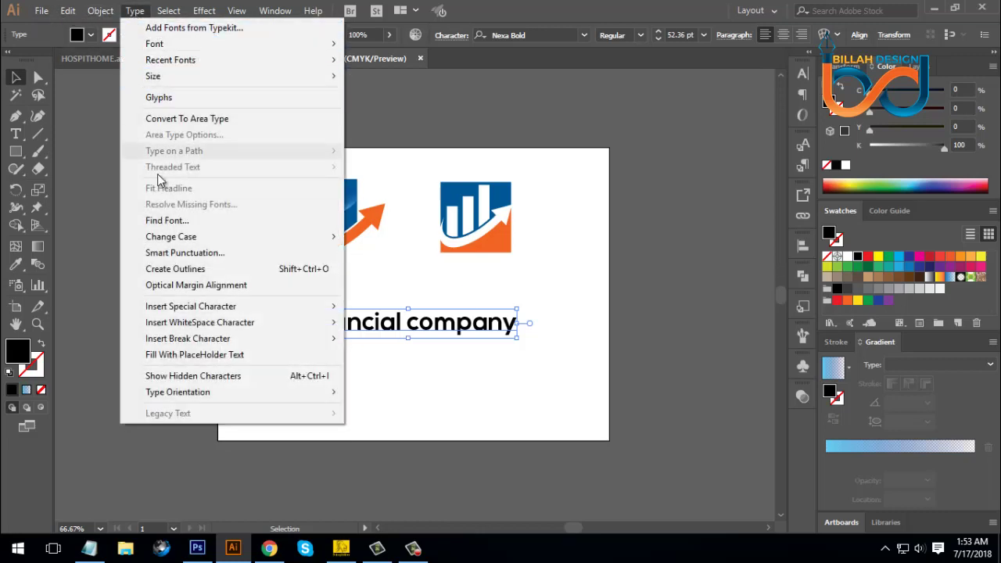
mouse_move(211, 241)
left_click(388, 237)
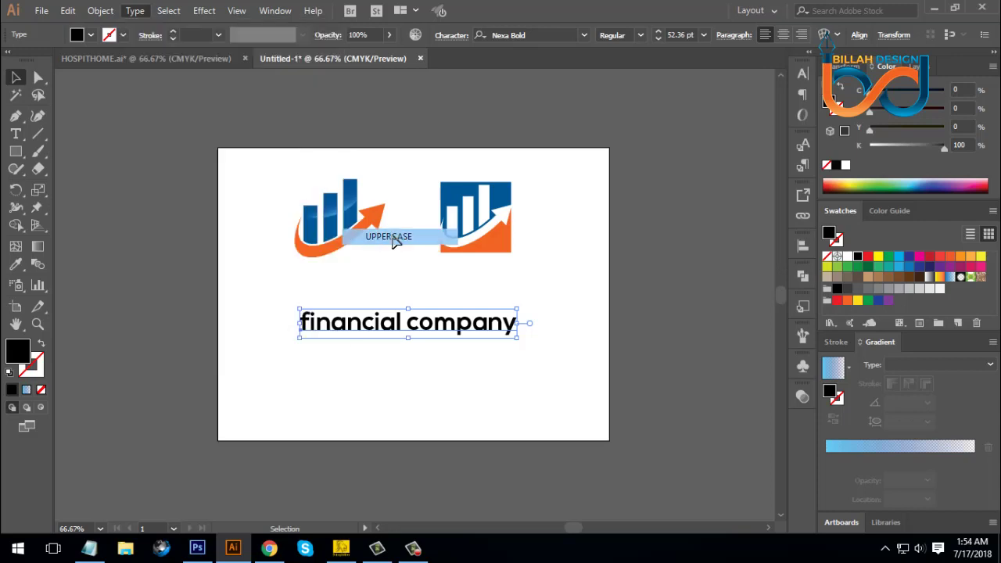
left_click_drag(477, 333, 477, 315)
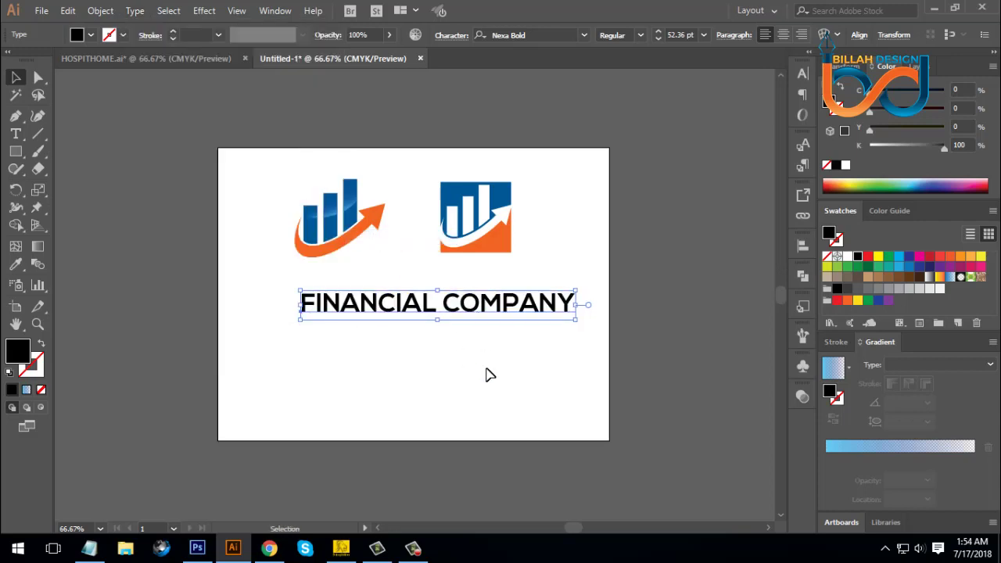
left_click(486, 375)
- Duplicate the wordmark, deleting COMPANY from one copy and FINANCIAL from the other
key("ctrl+plus")
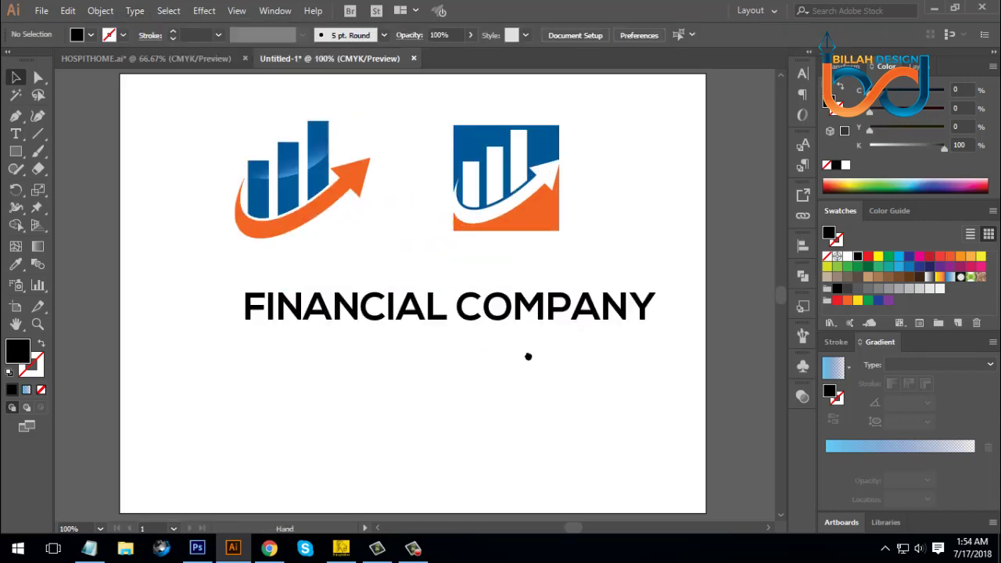
left_click_drag(423, 283, 446, 359)
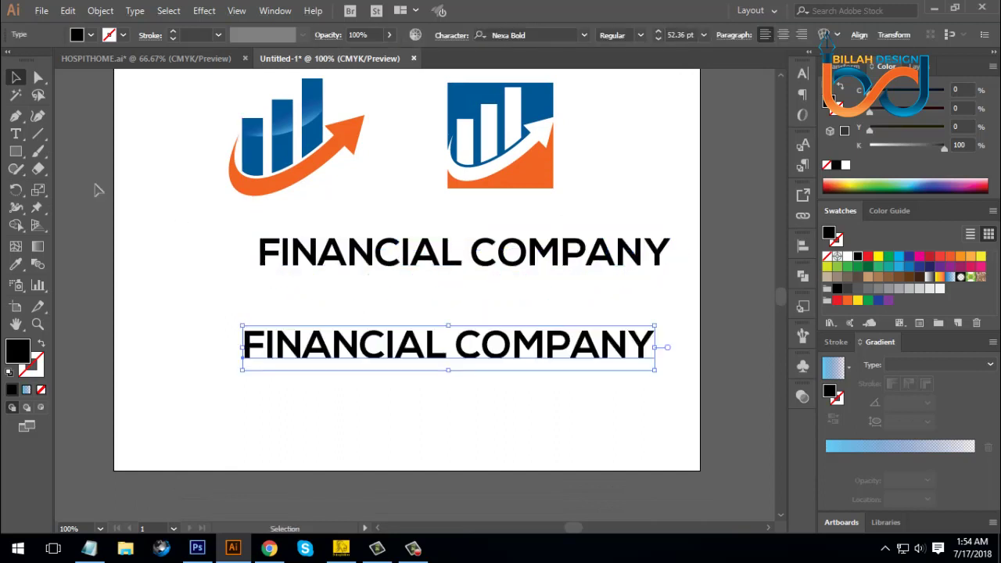
key("t")
left_click_drag(464, 259, 696, 269)
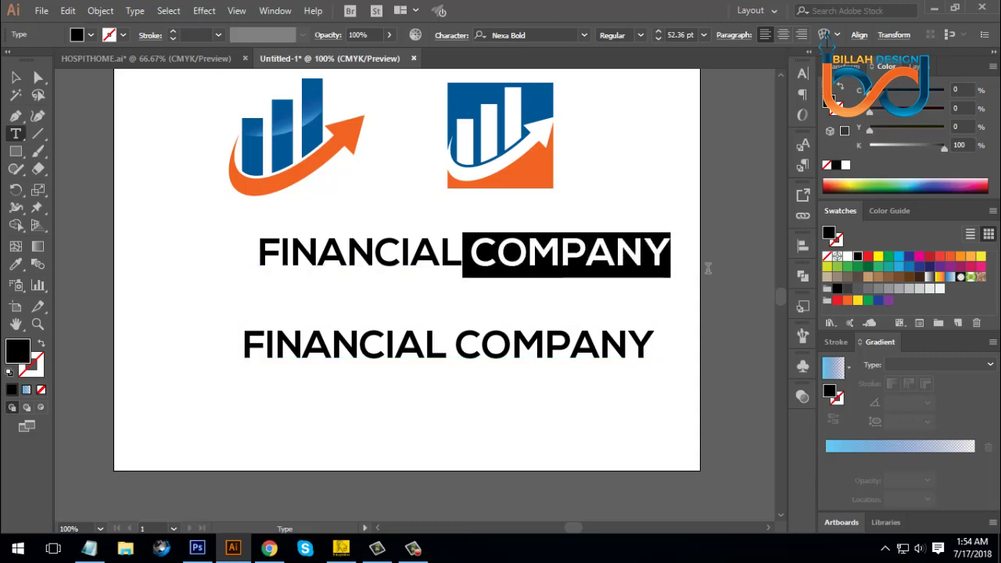
key("BackSpace")
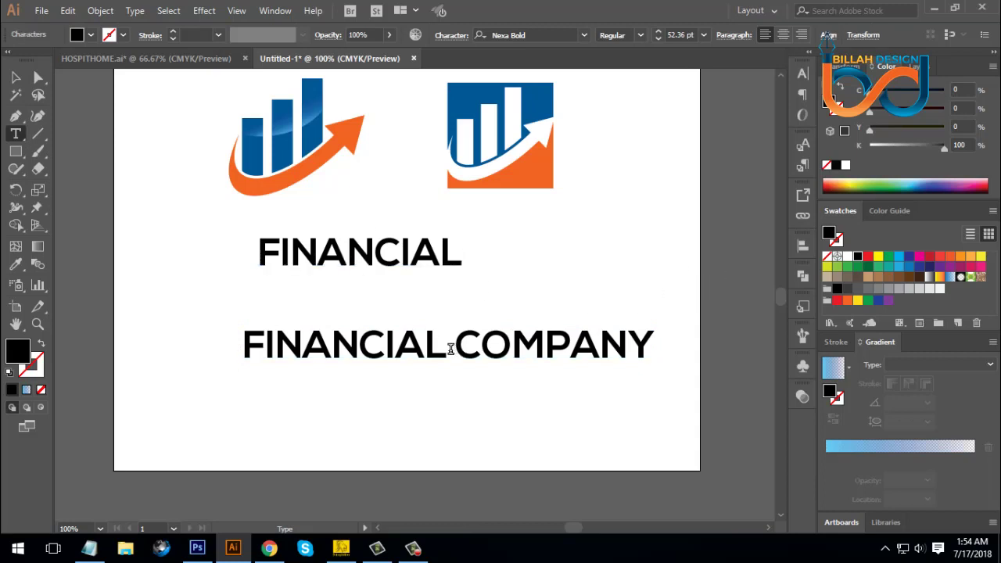
left_click_drag(453, 345, 167, 355)
key("BackSpace")
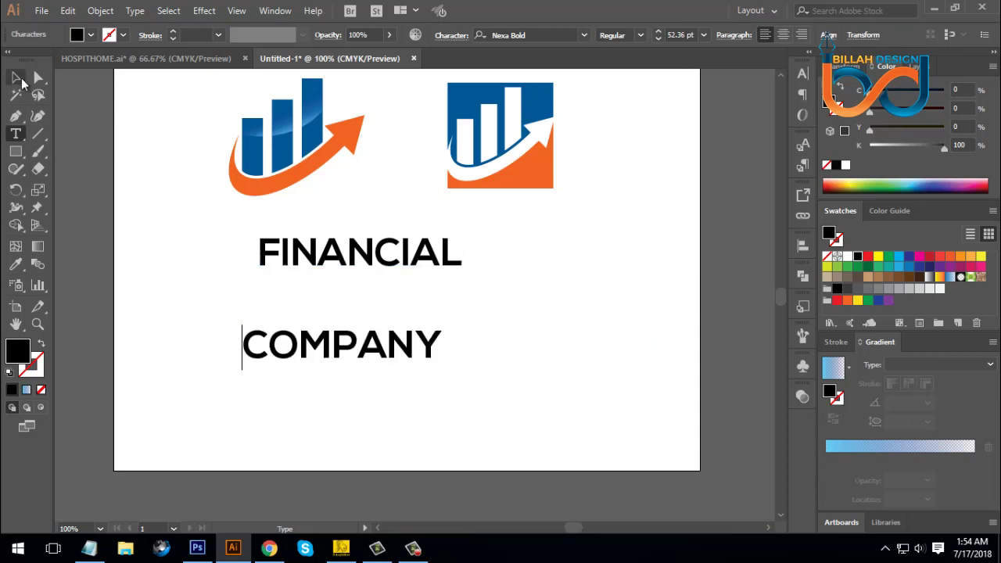
key("Escape")
- Move COMPANY under FINANCIAL and scale it down
left_click(138, 342)
left_click_drag(340, 360, 360, 322)
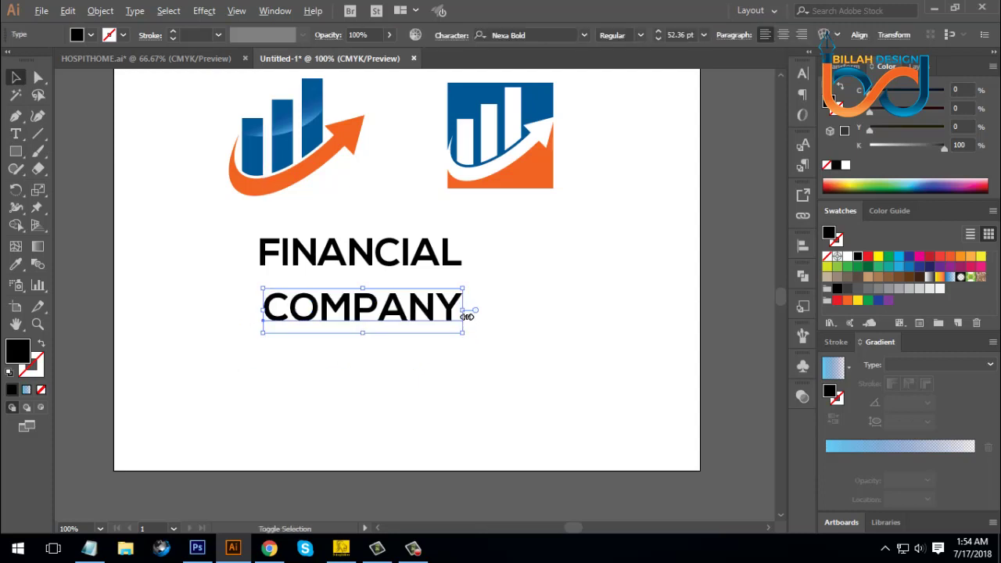
left_click_drag(463, 312, 404, 395)
left_click(420, 375)
left_click(398, 357)
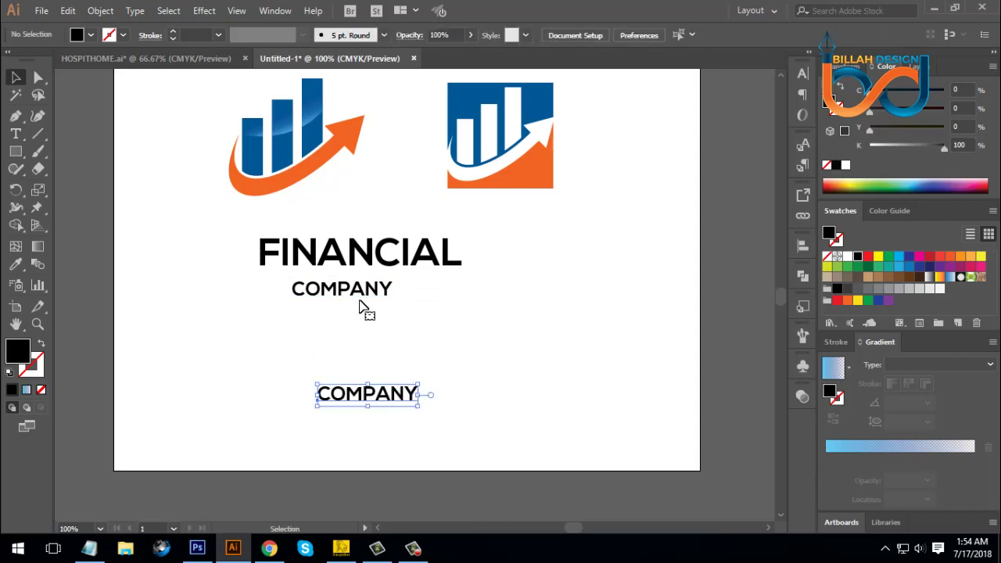
key("ctrl+z")
key("ctrl+z")
- Tuck COMPANY just beneath FINANCIAL and select both lines together
left_click_drag(351, 291, 351, 284)
left_click(391, 344)
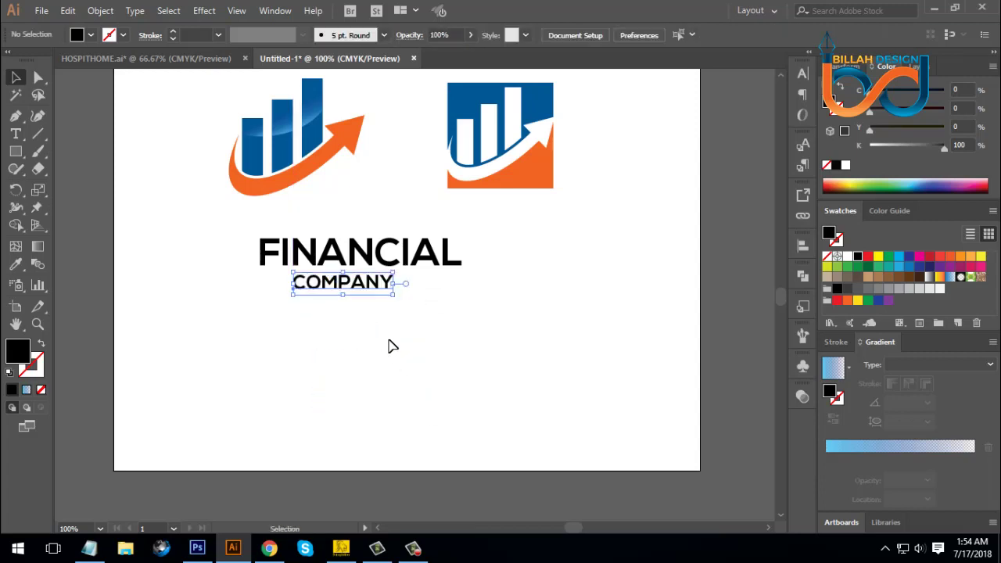
left_click_drag(327, 324, 438, 251)
left_click(457, 372)
left_click_drag(380, 336, 487, 269)
left_click(529, 241)
left_click_drag(529, 241, 305, 340)
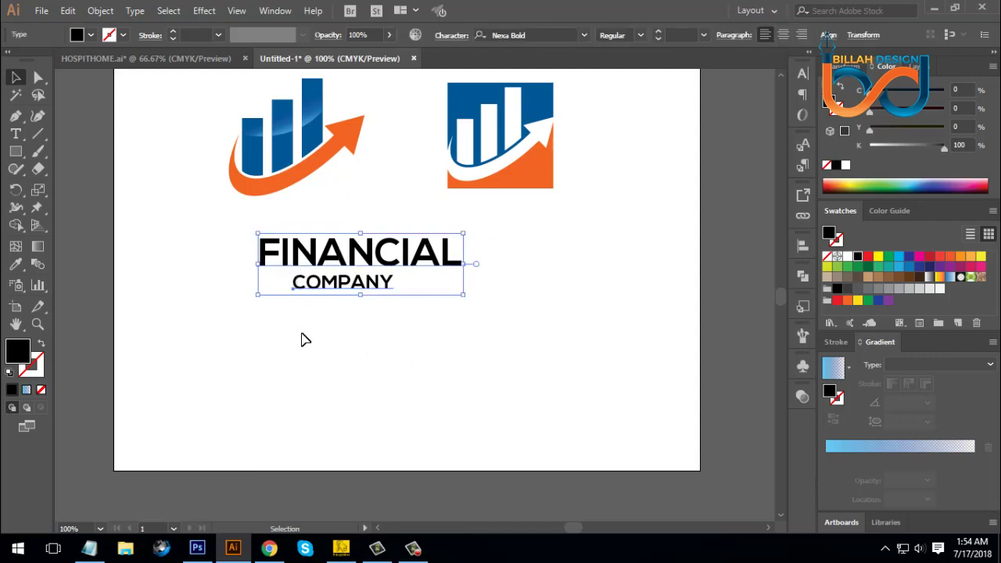
- Convert the FINANCIAL and COMPANY text lines into outlined shapes
right_click(403, 264)
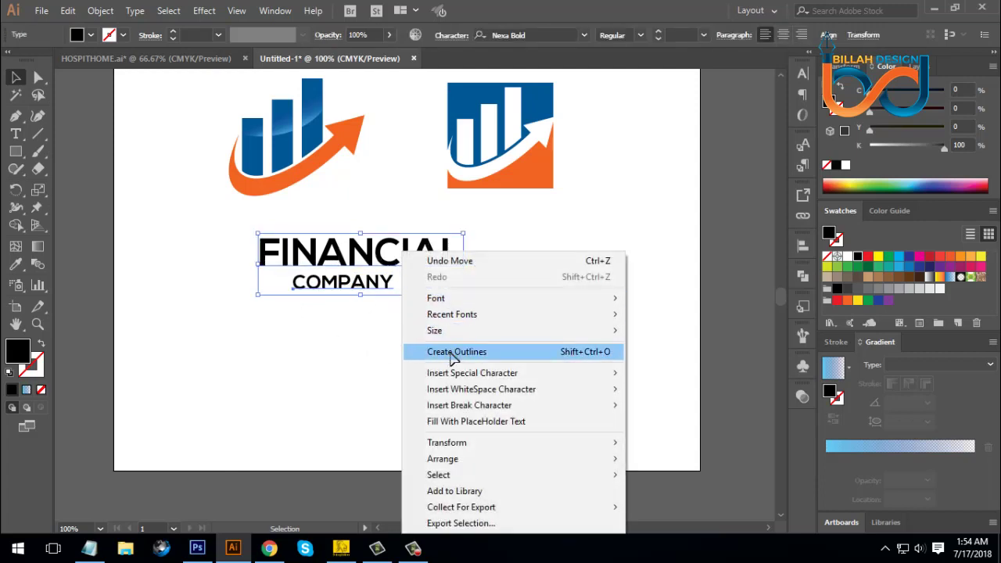
left_click(452, 352)
left_click(467, 357)
left_click(398, 270)
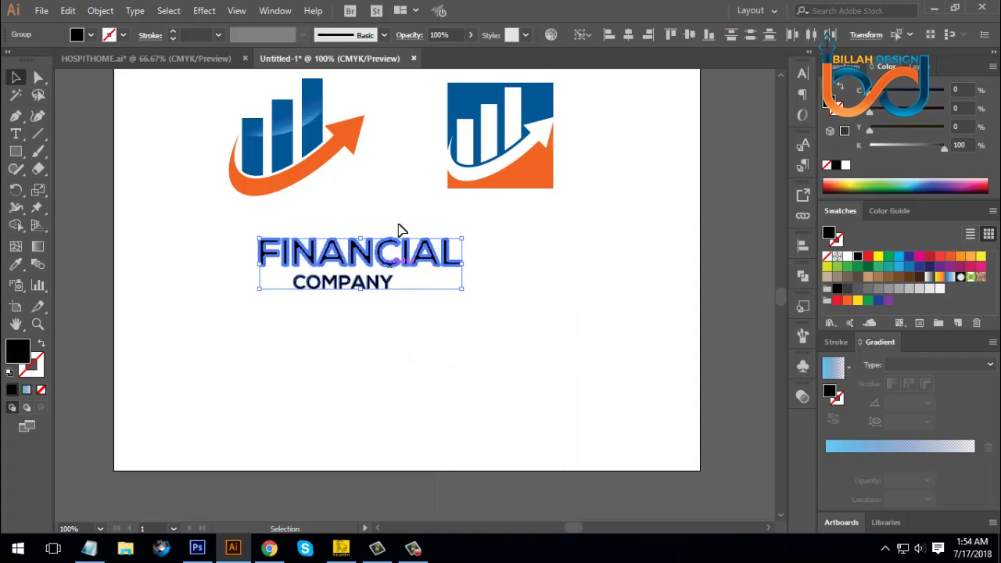
left_click(550, 310)
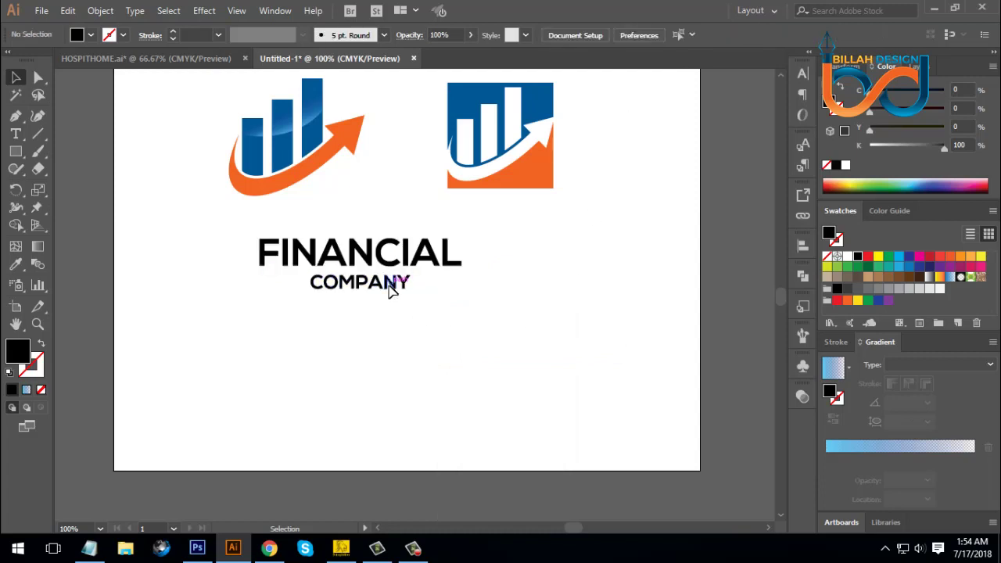
left_click(391, 286)
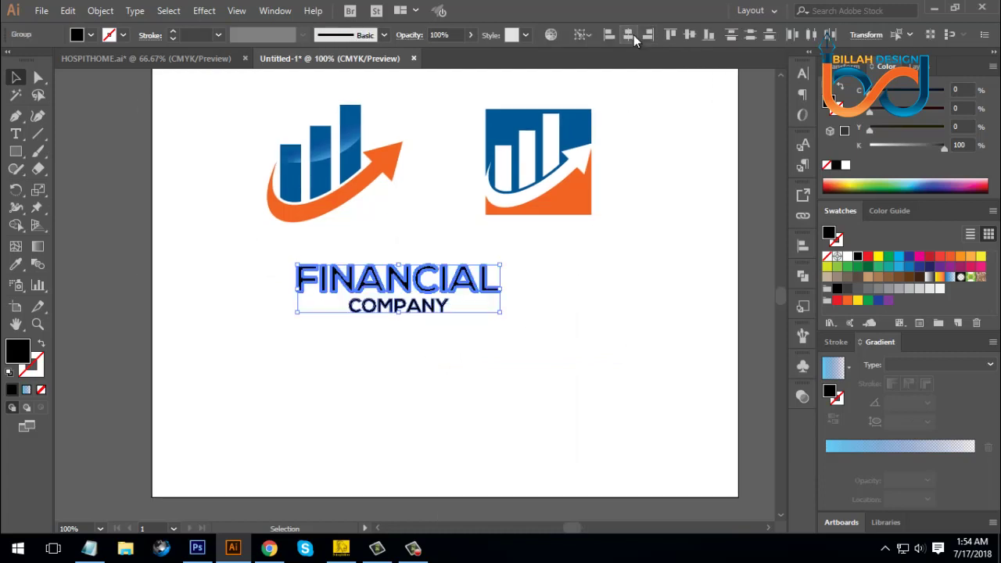
- Scale the outlined wordmark up to about 362 pt wide, centred beneath the logos
left_click(322, 355)
left_click_drag(269, 344, 512, 312)
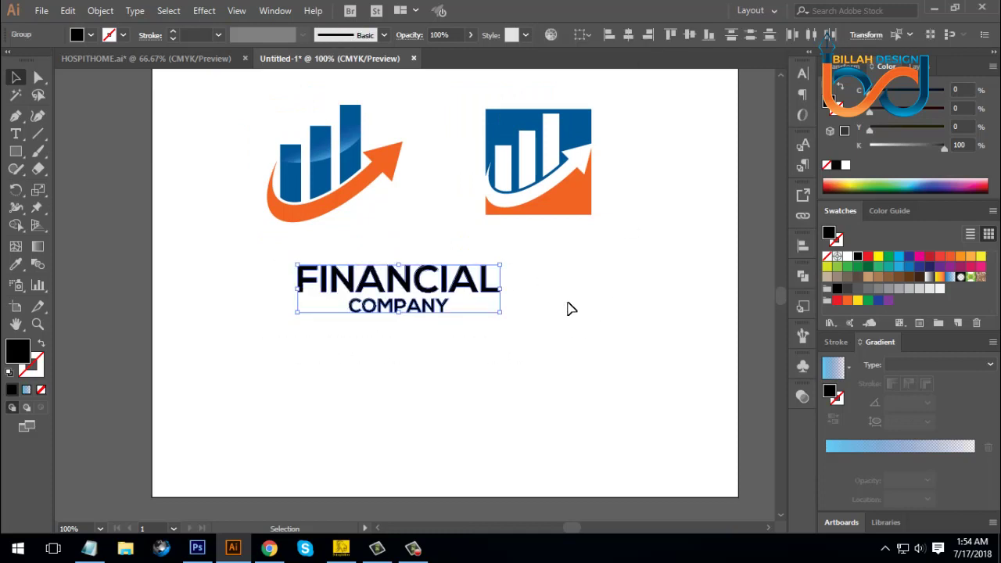
key("a")
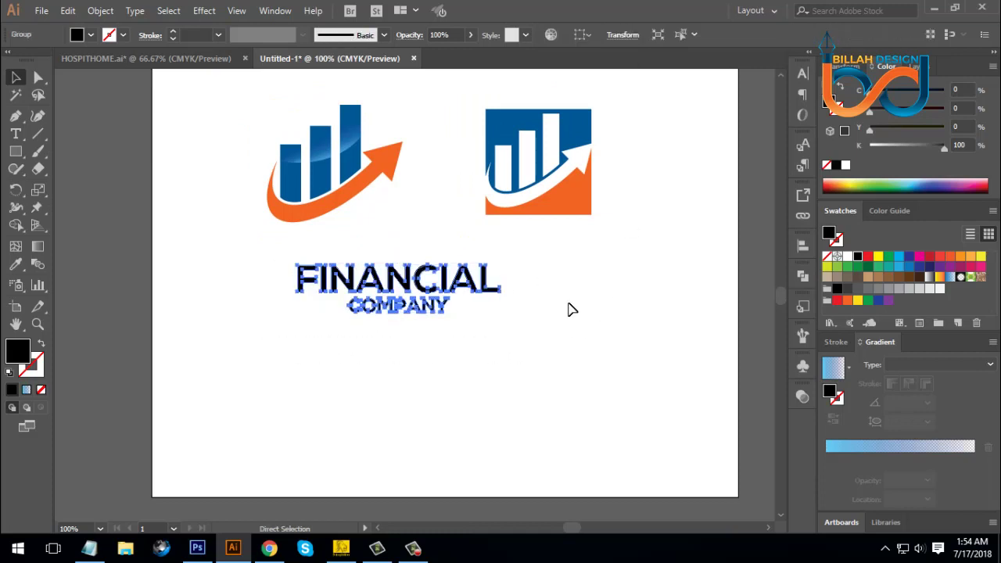
key("v")
left_click_drag(505, 290, 495, 337)
left_click(509, 326)
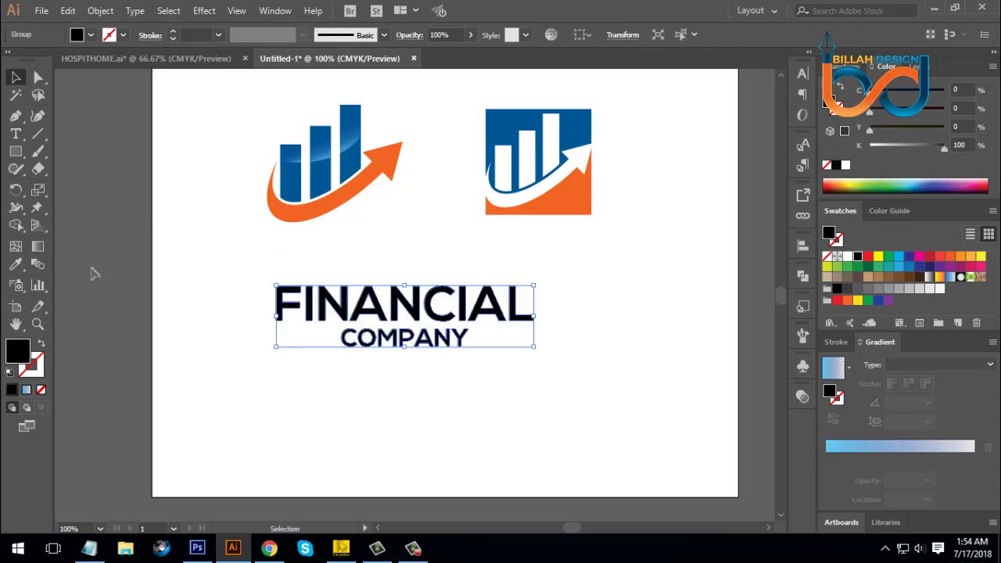
- Fill the FINANCIAL letters with the logo bars' dark blue
left_click(288, 173)
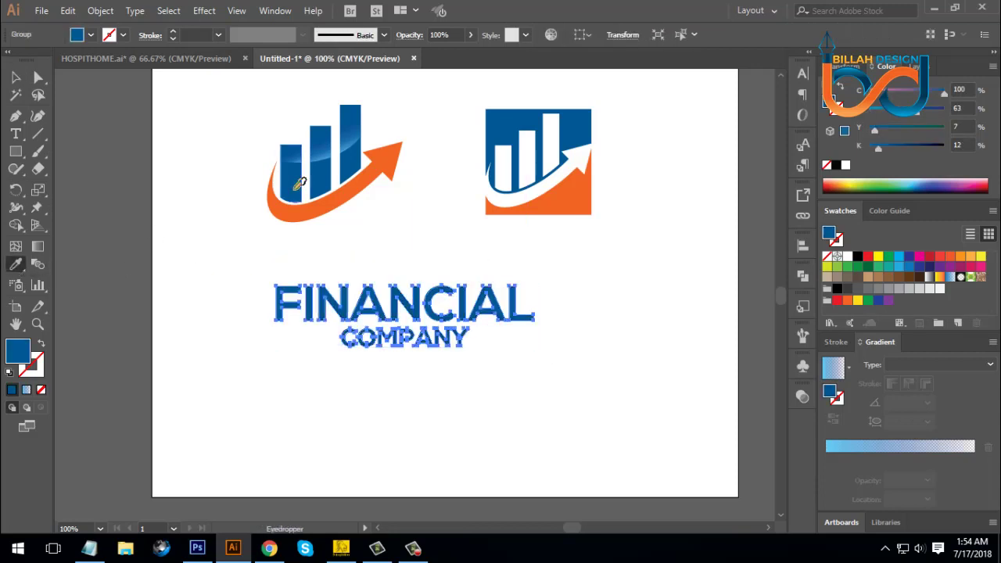
left_click(22, 78)
left_click(319, 277)
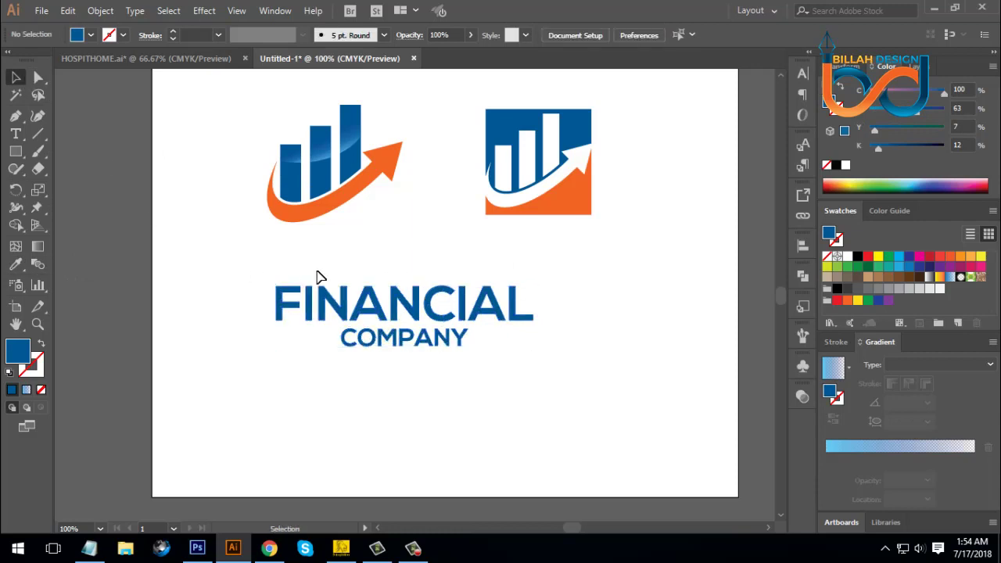
left_click(346, 309)
left_click(289, 355)
- Fill the COMPANY letters with the swoosh's orange using the Eyedropper
left_click_drag(330, 383, 515, 325)
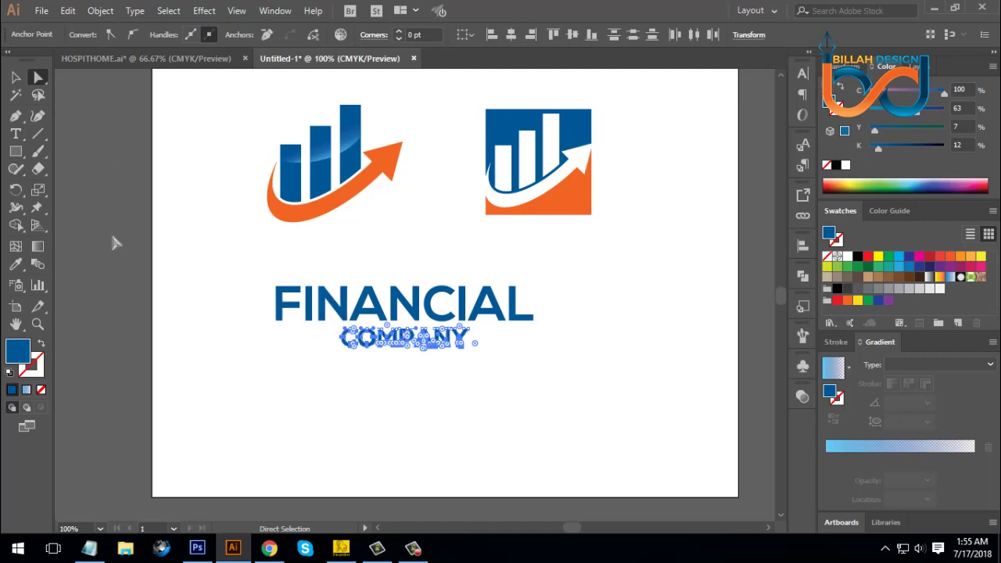
left_click(16, 264)
left_click(291, 184)
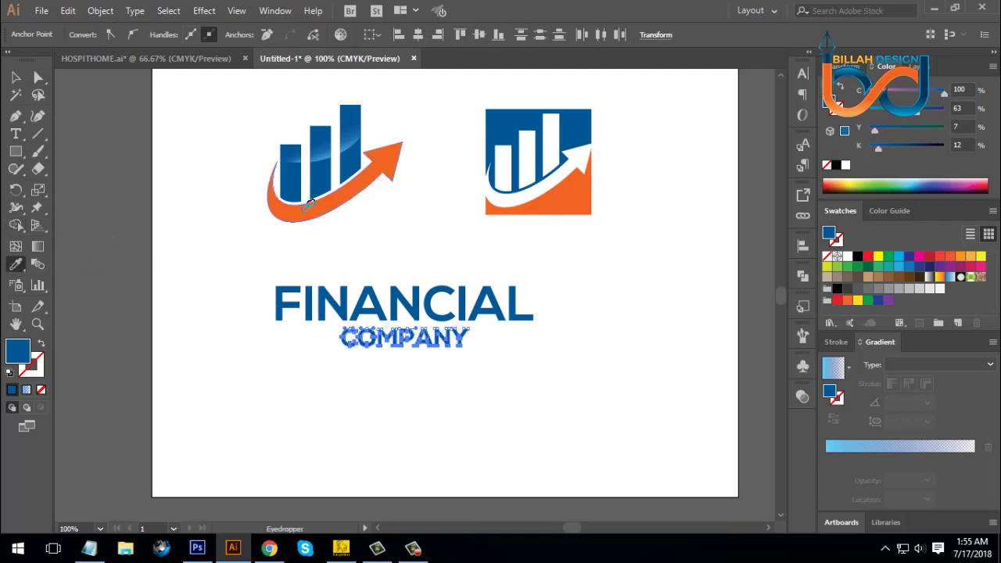
left_click(307, 206)
left_click(15, 77)
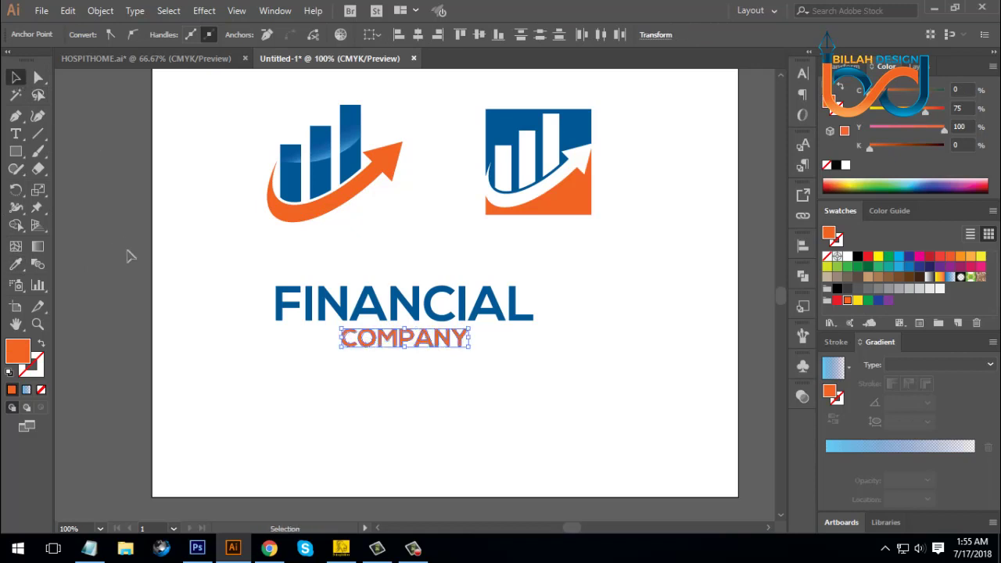
left_click(434, 401)
key("ctrl+minus")
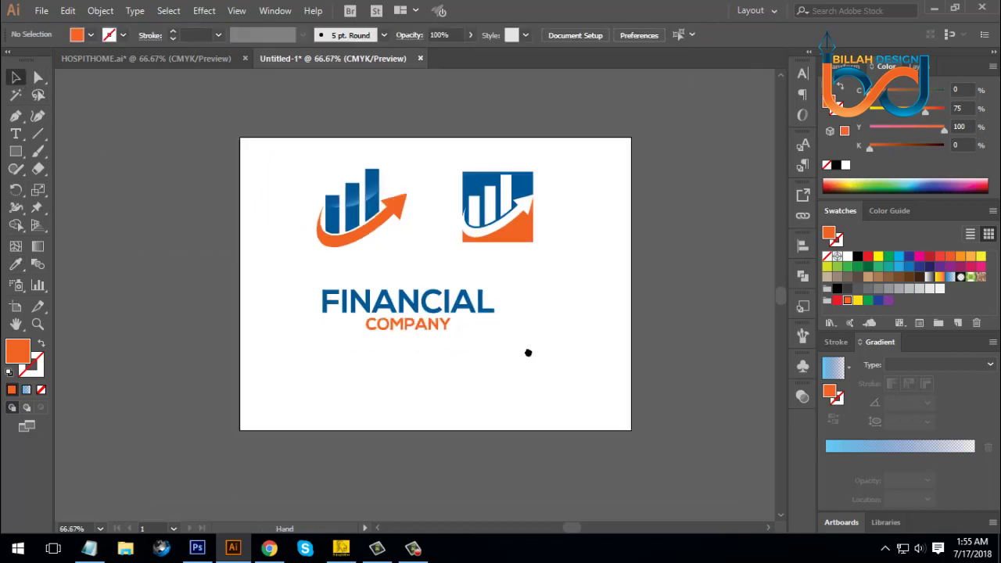
- Move the blue-and-orange wordmark up directly beneath the square badge
left_click_drag(528, 352, 514, 353)
left_click_drag(454, 319, 560, 266)
left_click(575, 355)
left_click(561, 267)
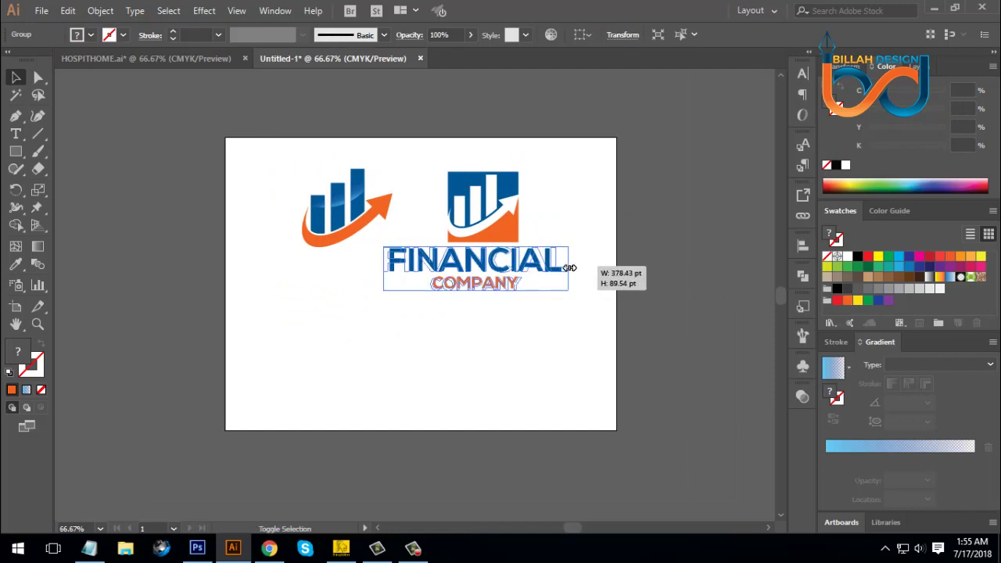